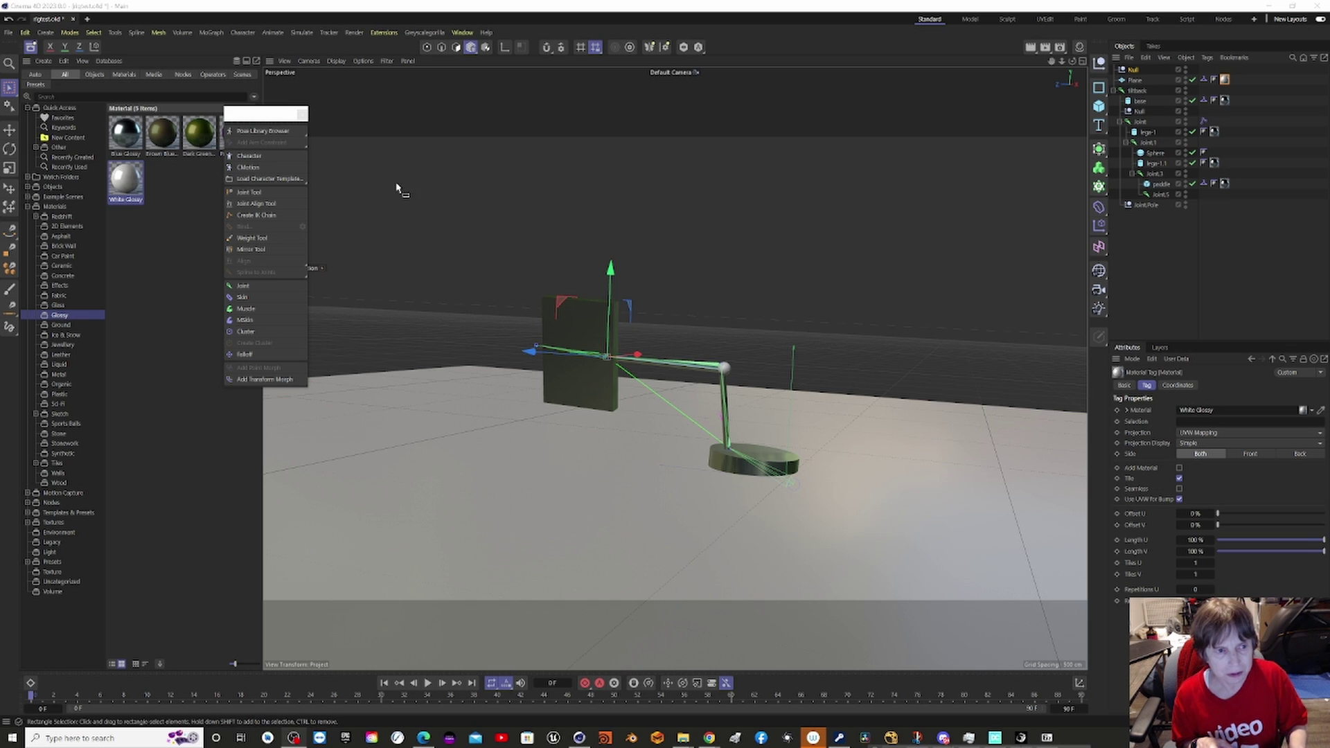
Step: Apply the Blue Glossy material from the Asset Browser to the elbow sphere
left_click(126, 132)
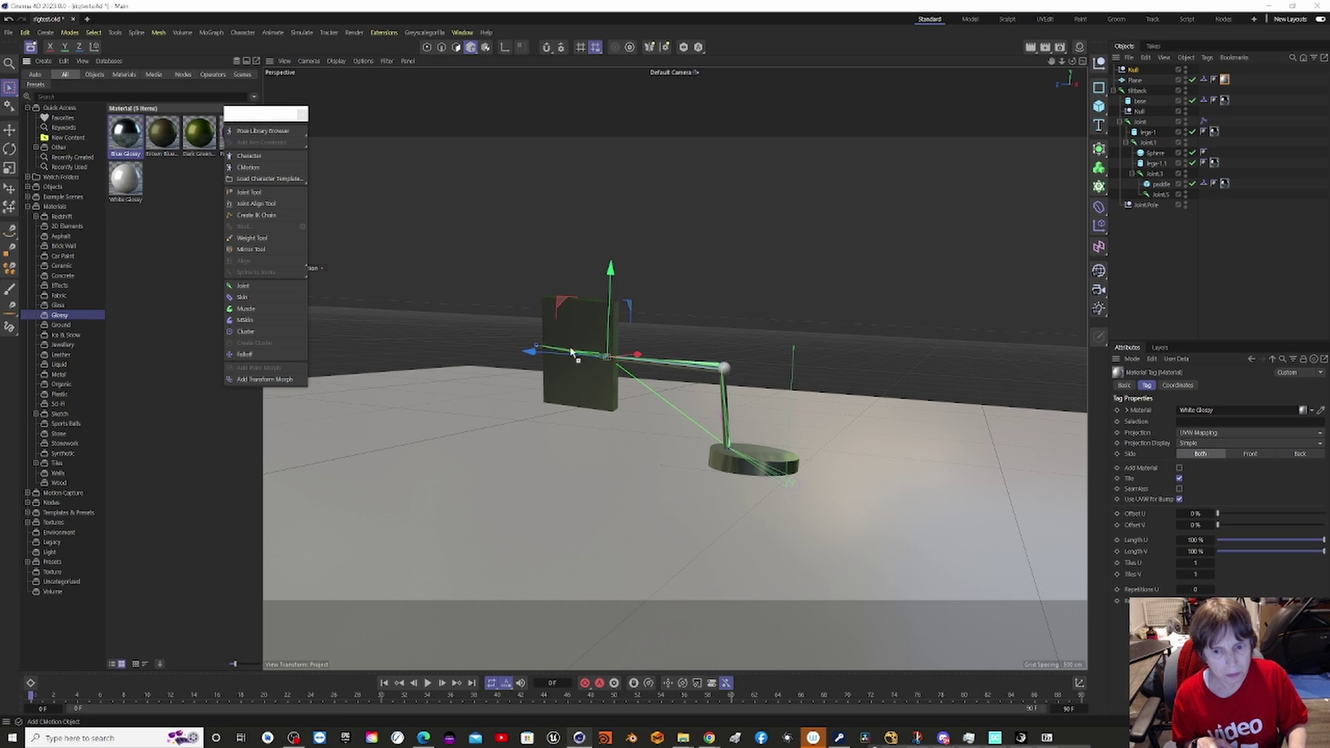
left_click_drag(704, 388, 727, 372)
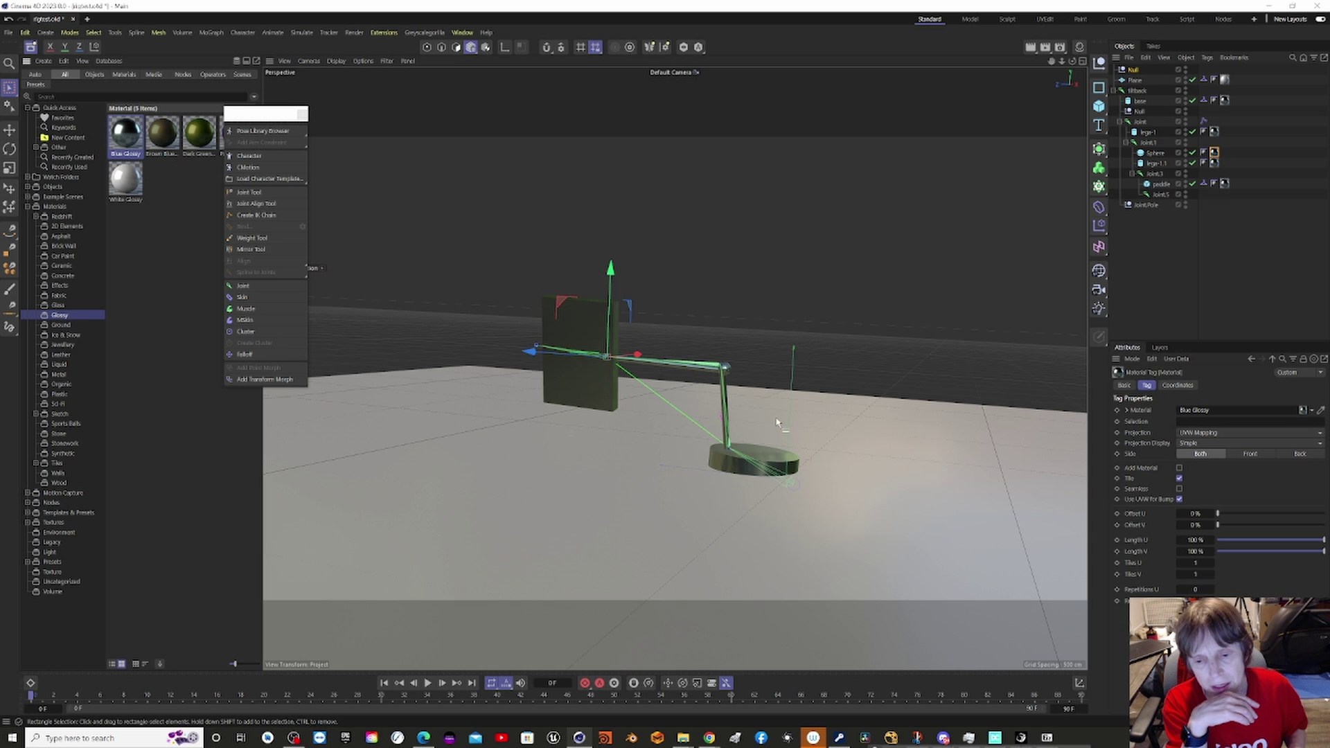
Step: Rotate the fitback joint, then the root joint, to test the board, arm and base swing
left_click(1132, 90)
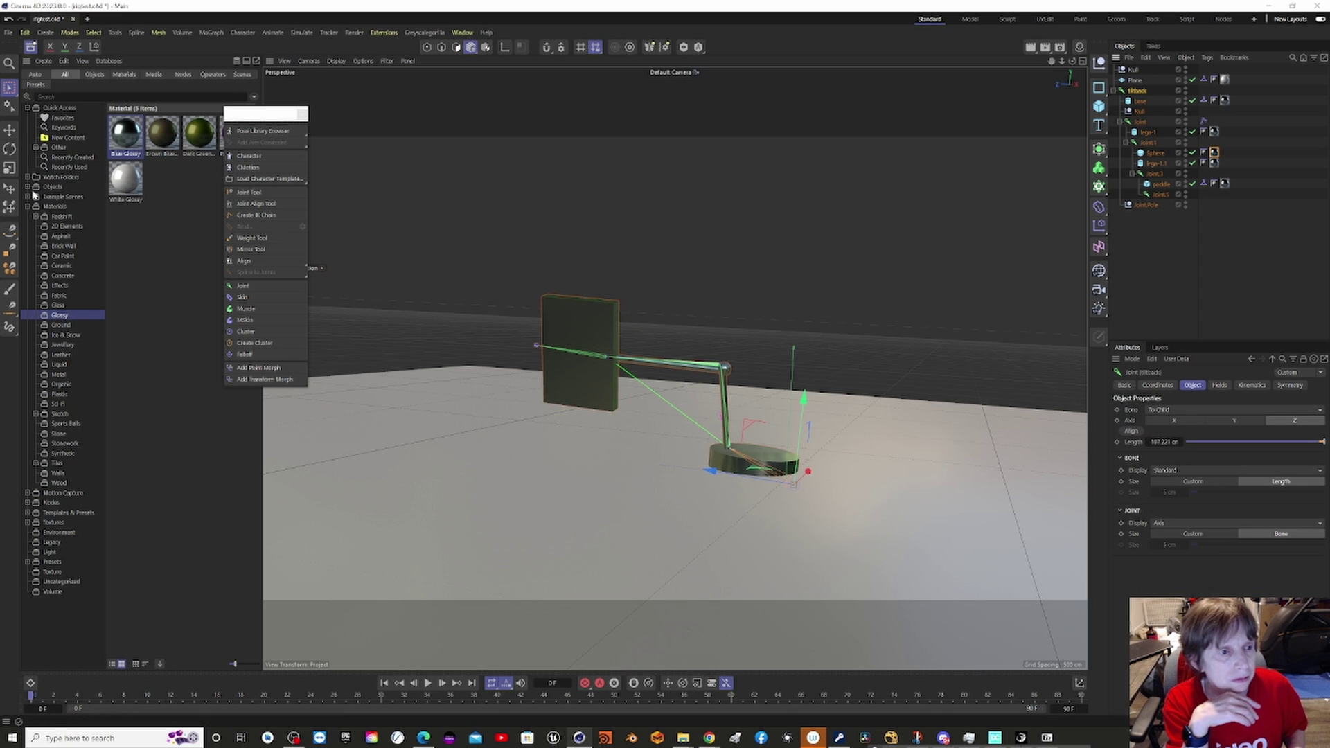
left_click(15, 152)
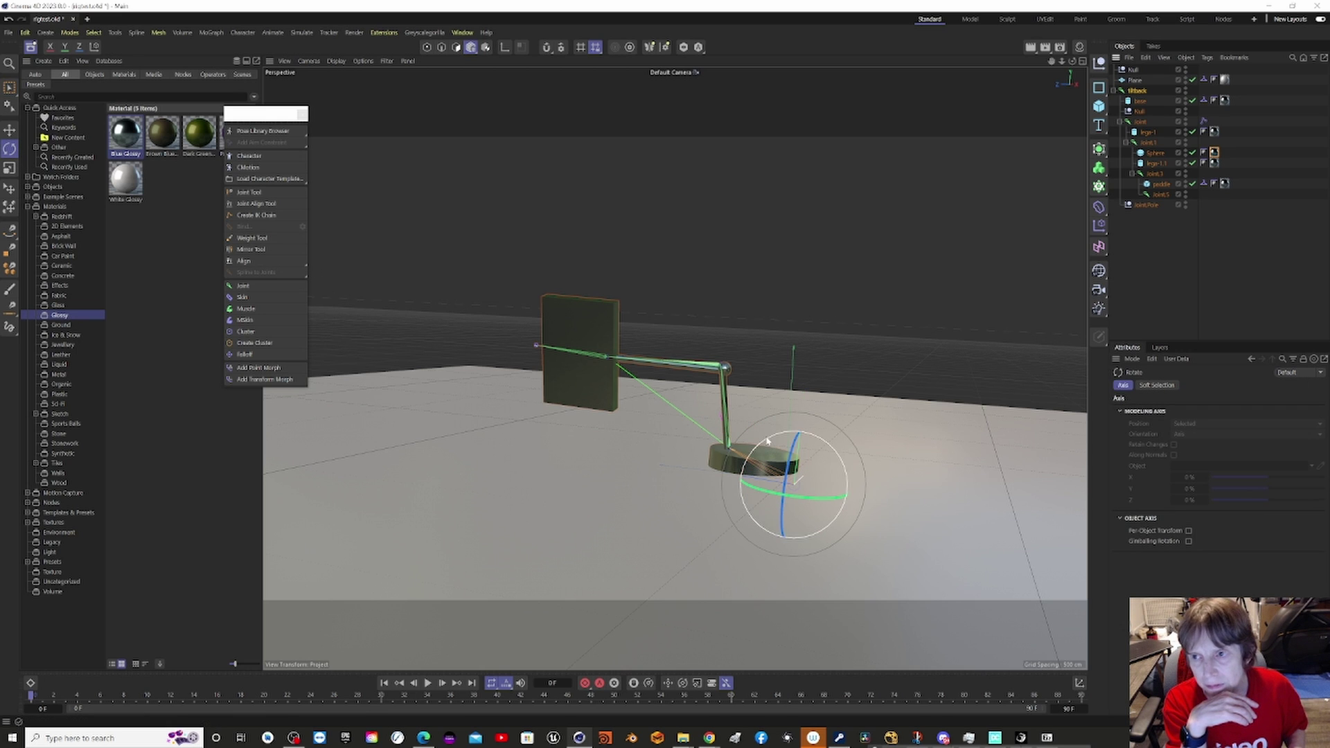
left_click_drag(765, 442, 771, 453)
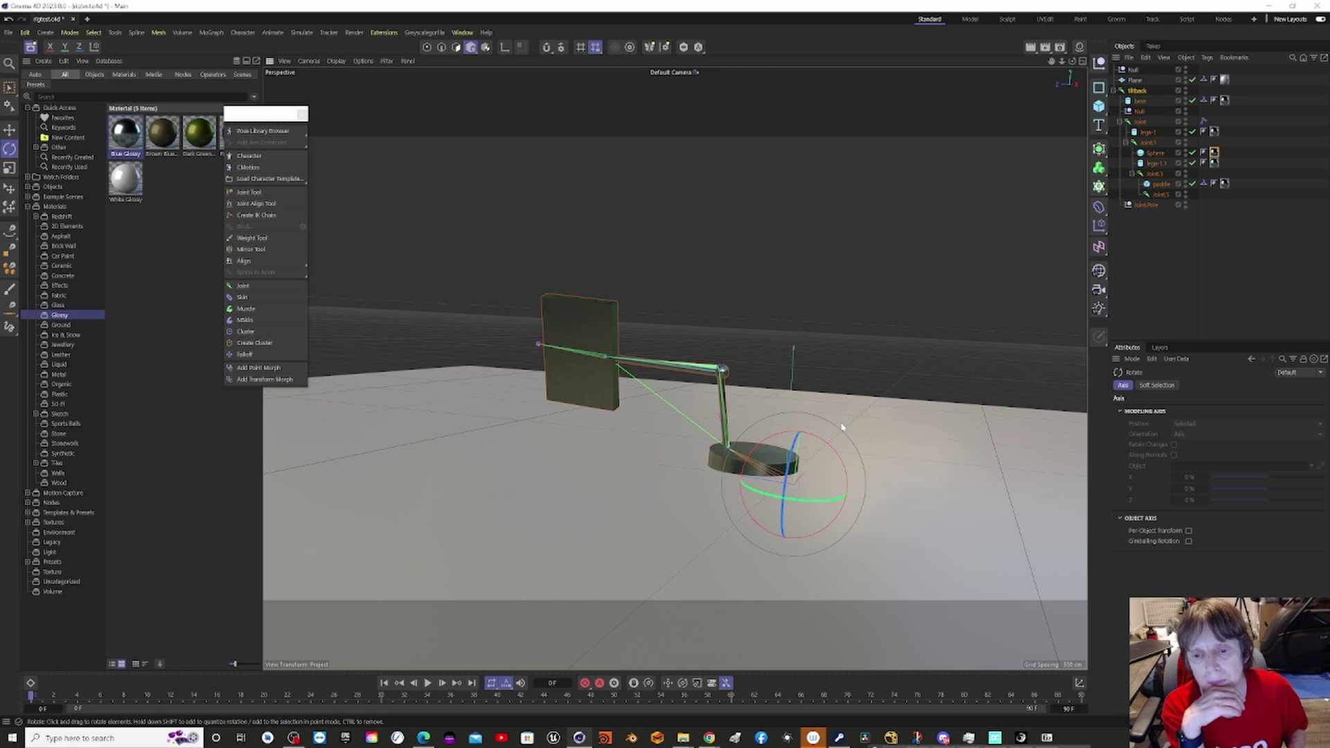
left_click(718, 374)
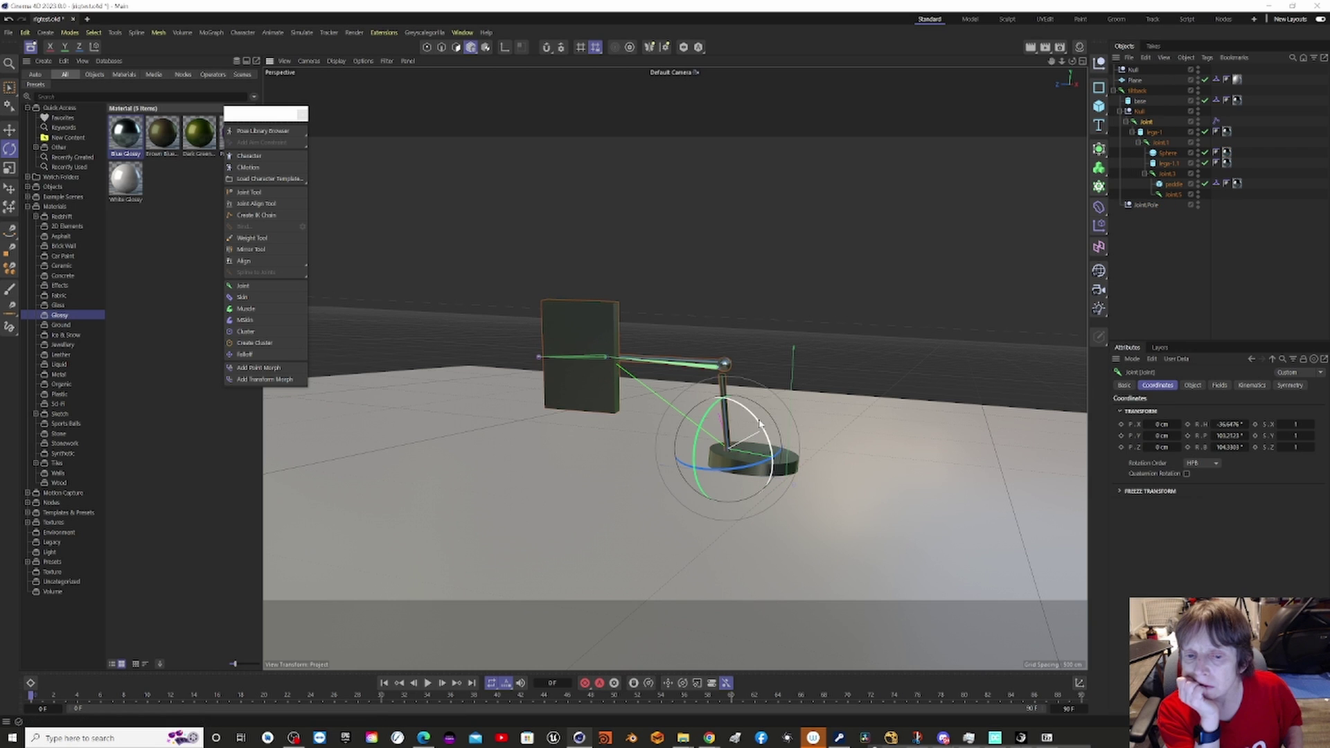
mouse_move(760, 411)
left_mouse_down()
mouse_move(768, 428)
mouse_move(755, 416)
left_mouse_up()
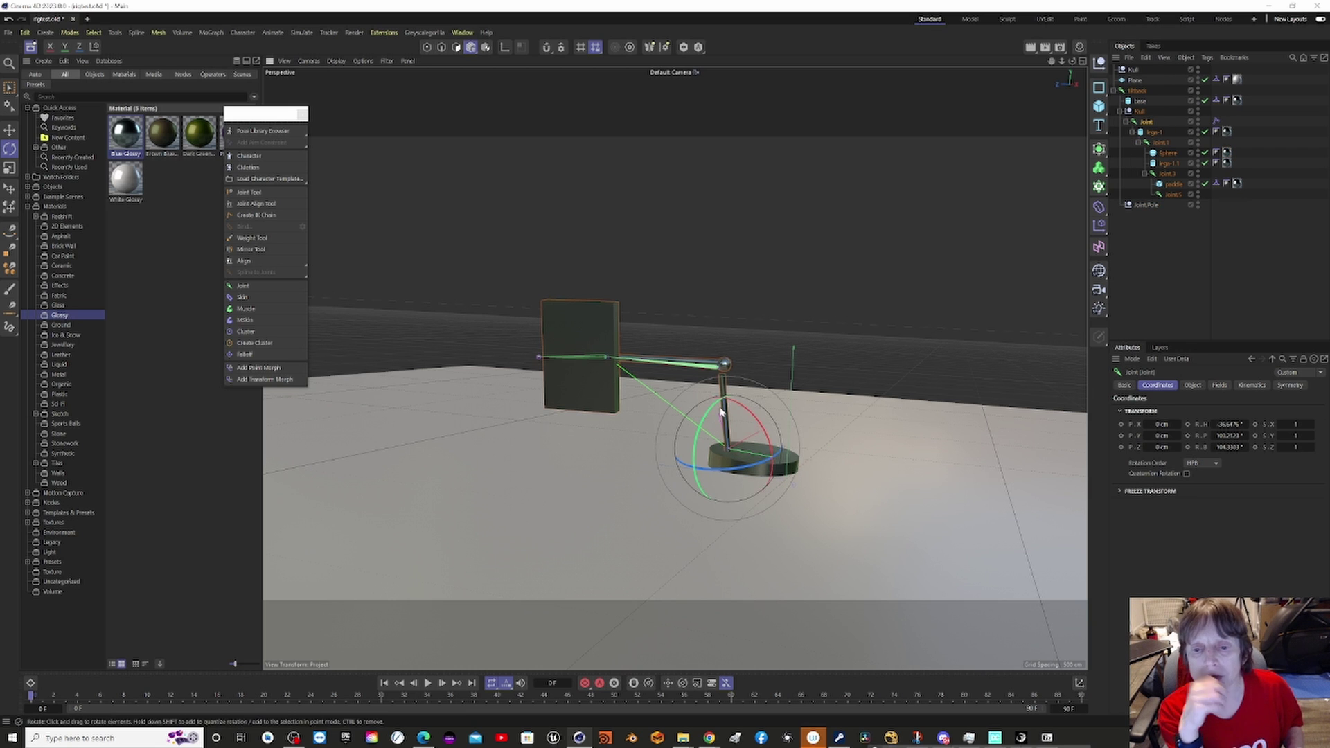
Step: Tilt the tiltback joint about 11° and rotate the root Joint about 23° then 29°
left_click(1137, 91)
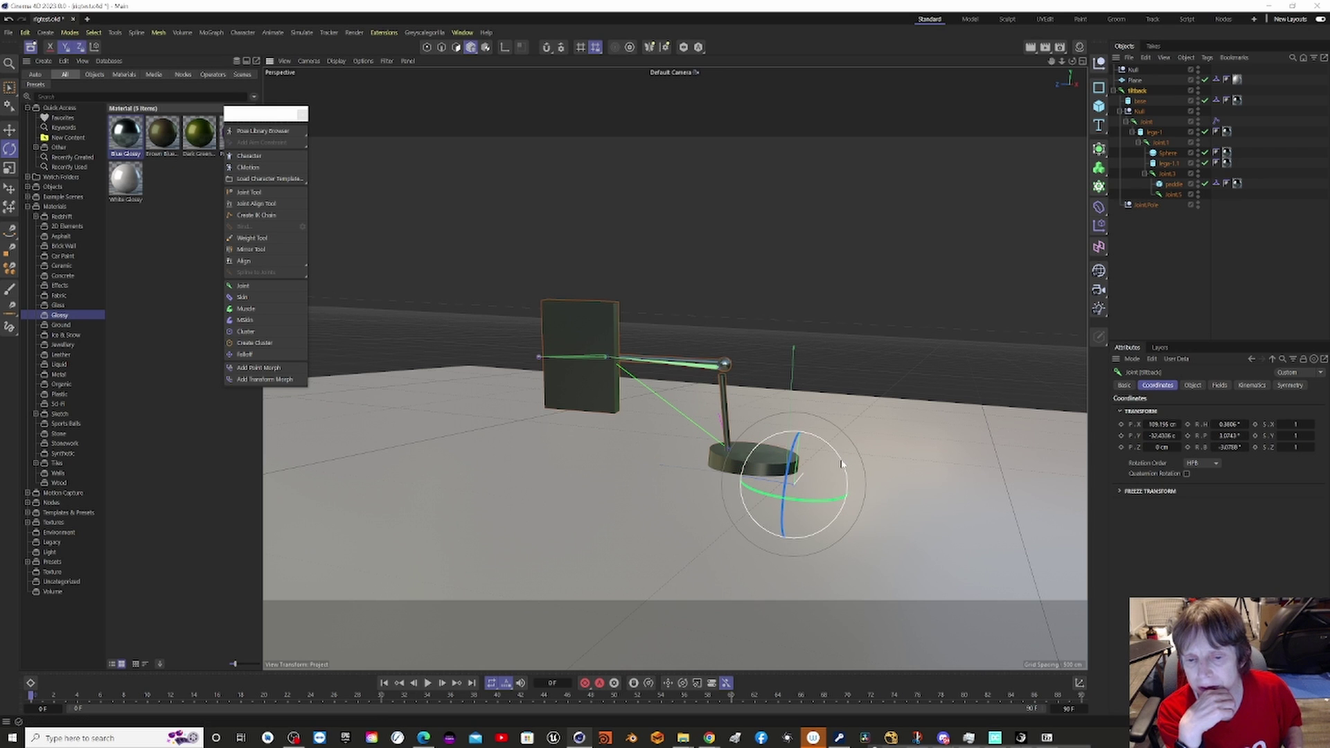
mouse_move(846, 458)
left_mouse_down()
mouse_move(848, 476)
mouse_move(880, 494)
mouse_move(857, 443)
left_mouse_up()
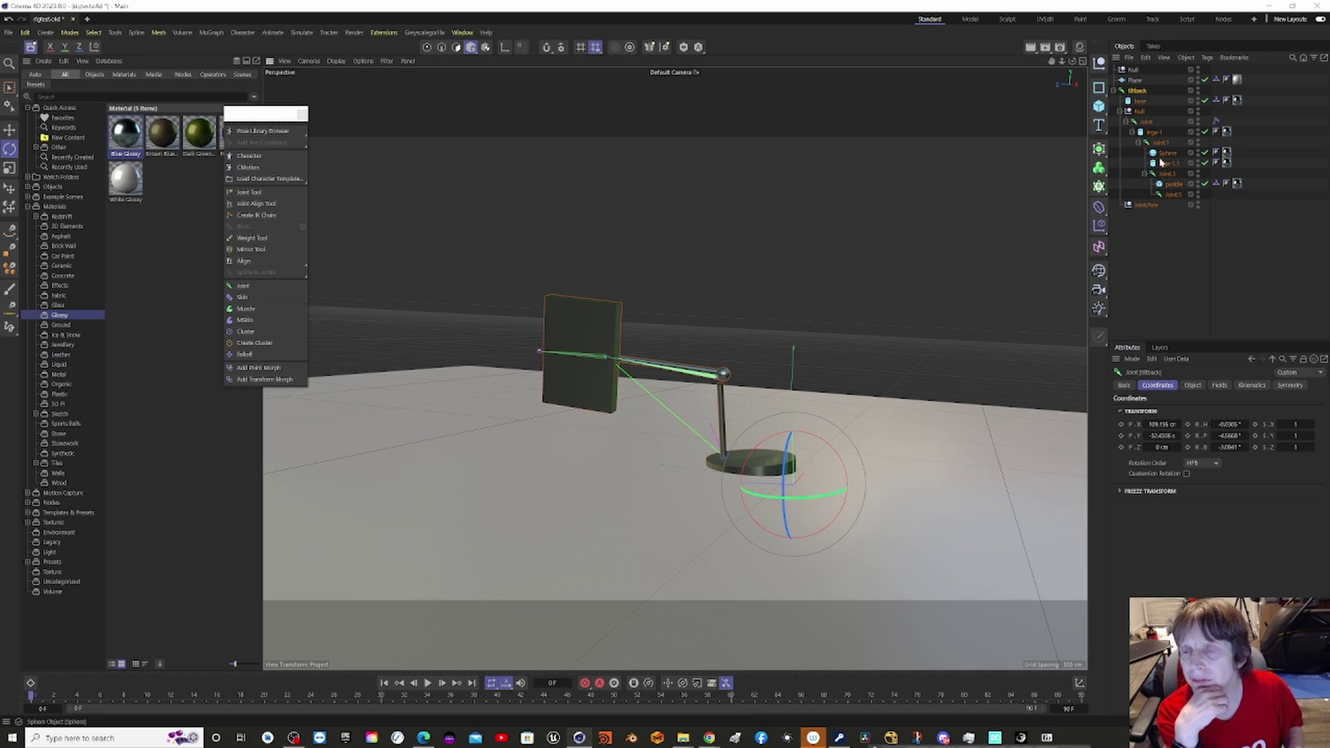
left_click(1144, 122)
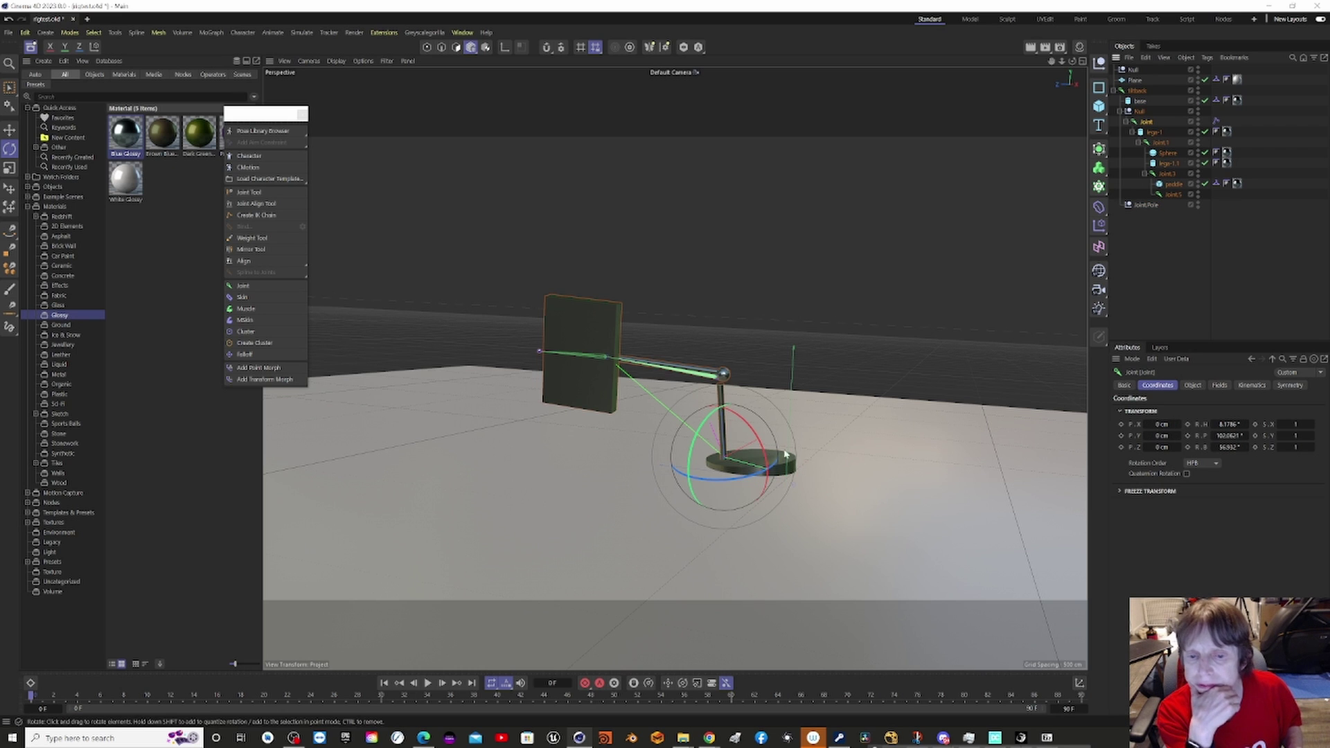
left_click_drag(740, 414, 762, 434)
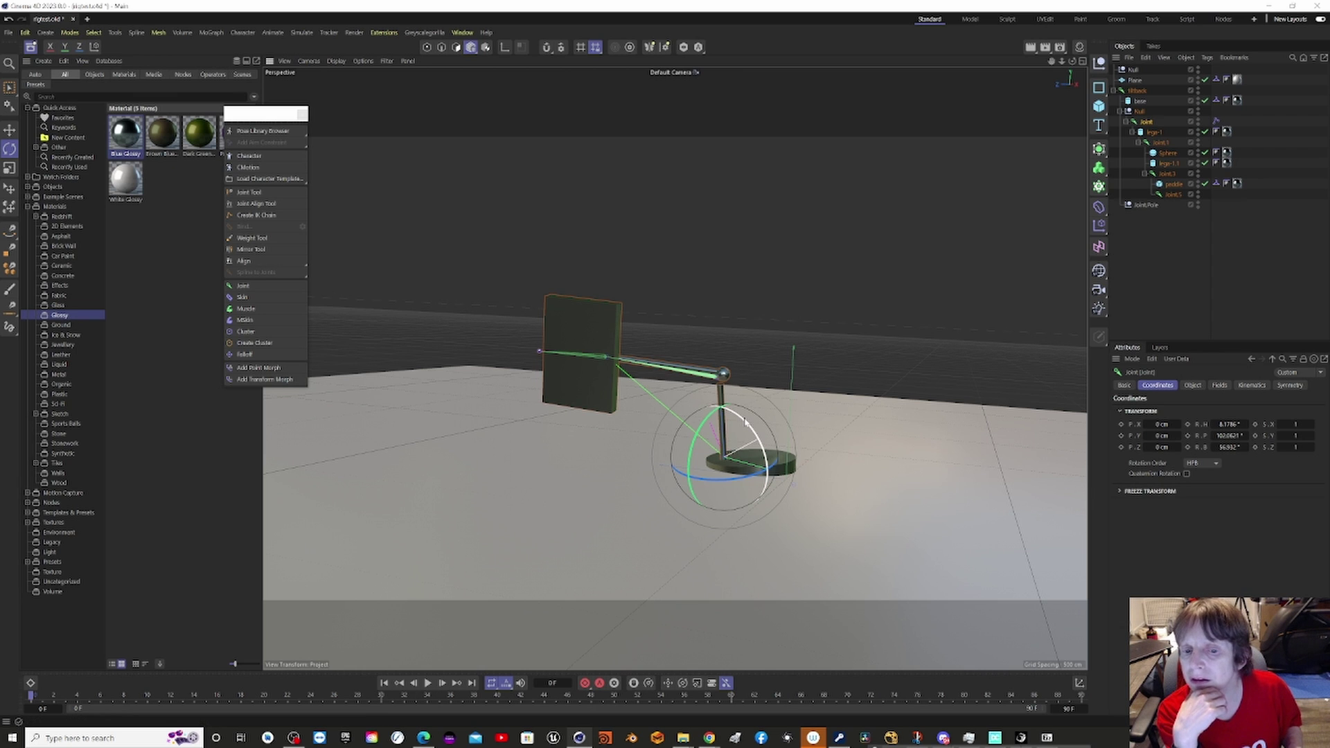
left_click_drag(746, 421, 765, 443)
Step: Rotate the Joint.Pole null to change the arm's bend at the elbow
left_click(1155, 133)
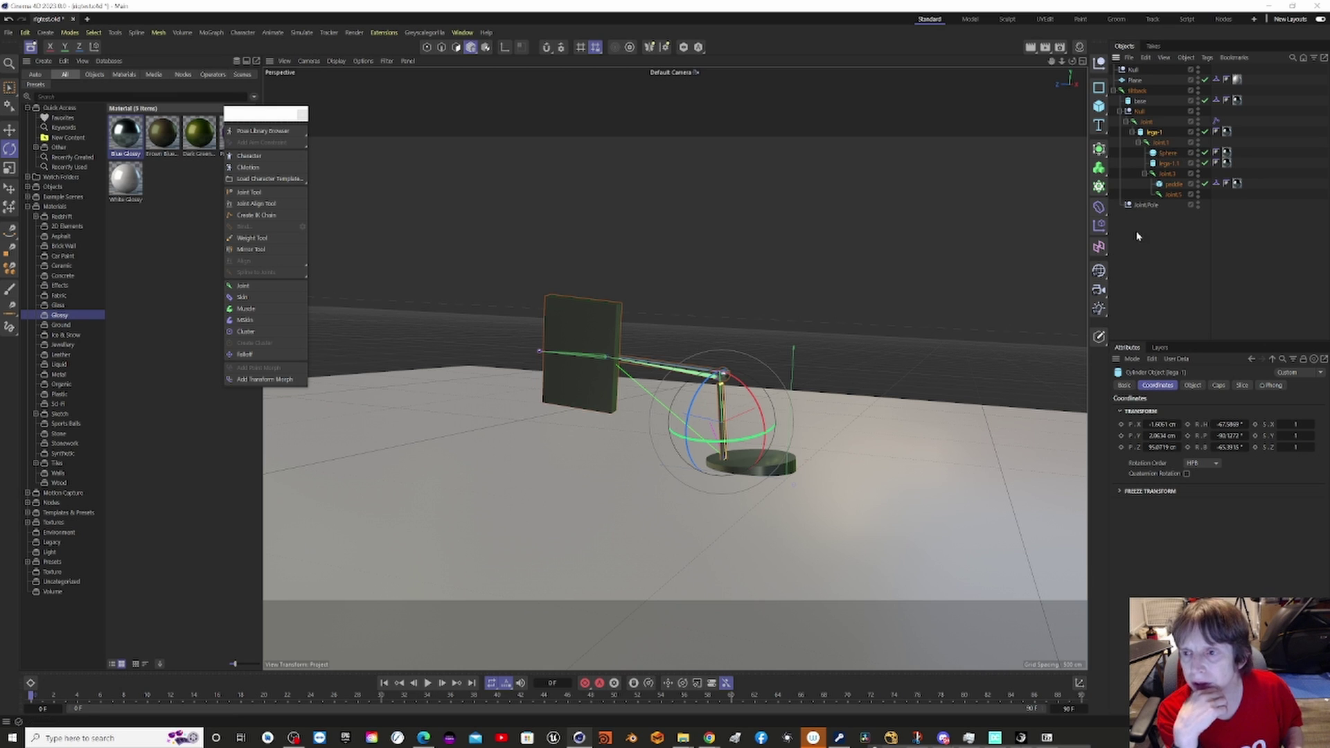
left_click(1152, 143)
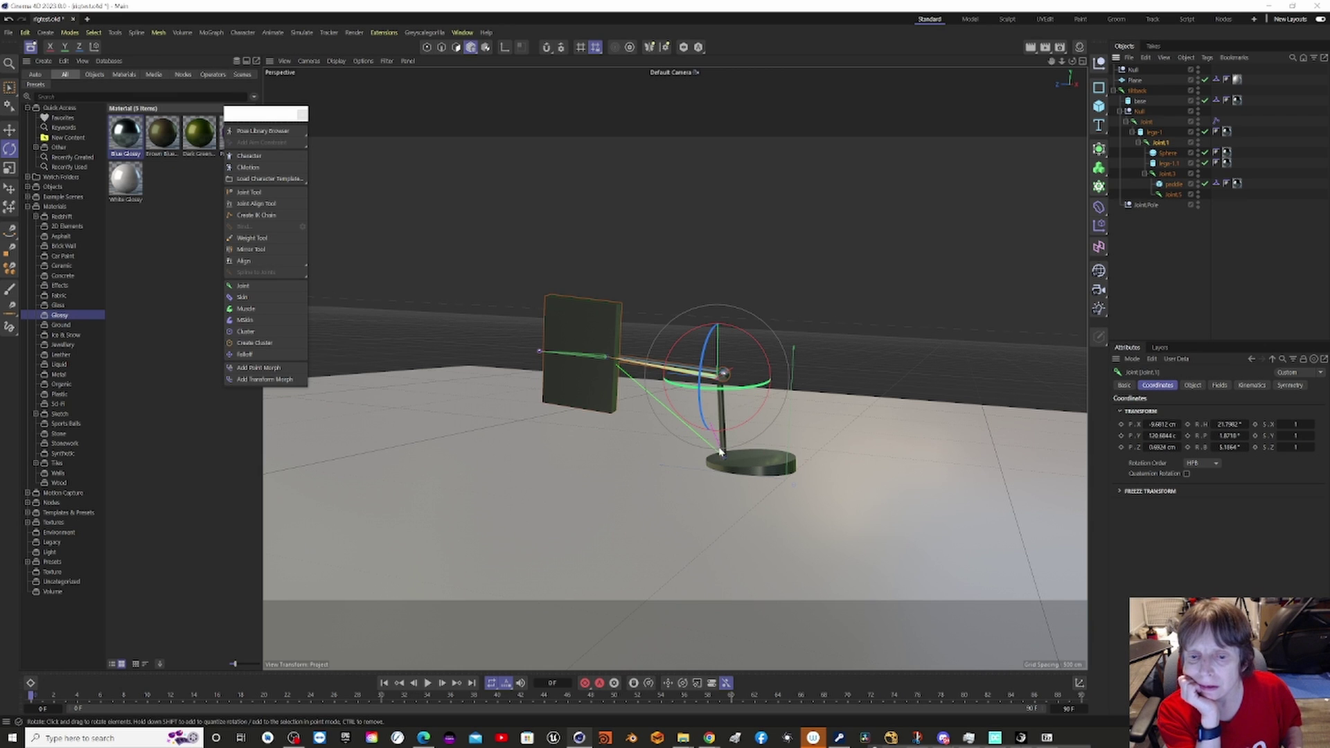
left_click(723, 375)
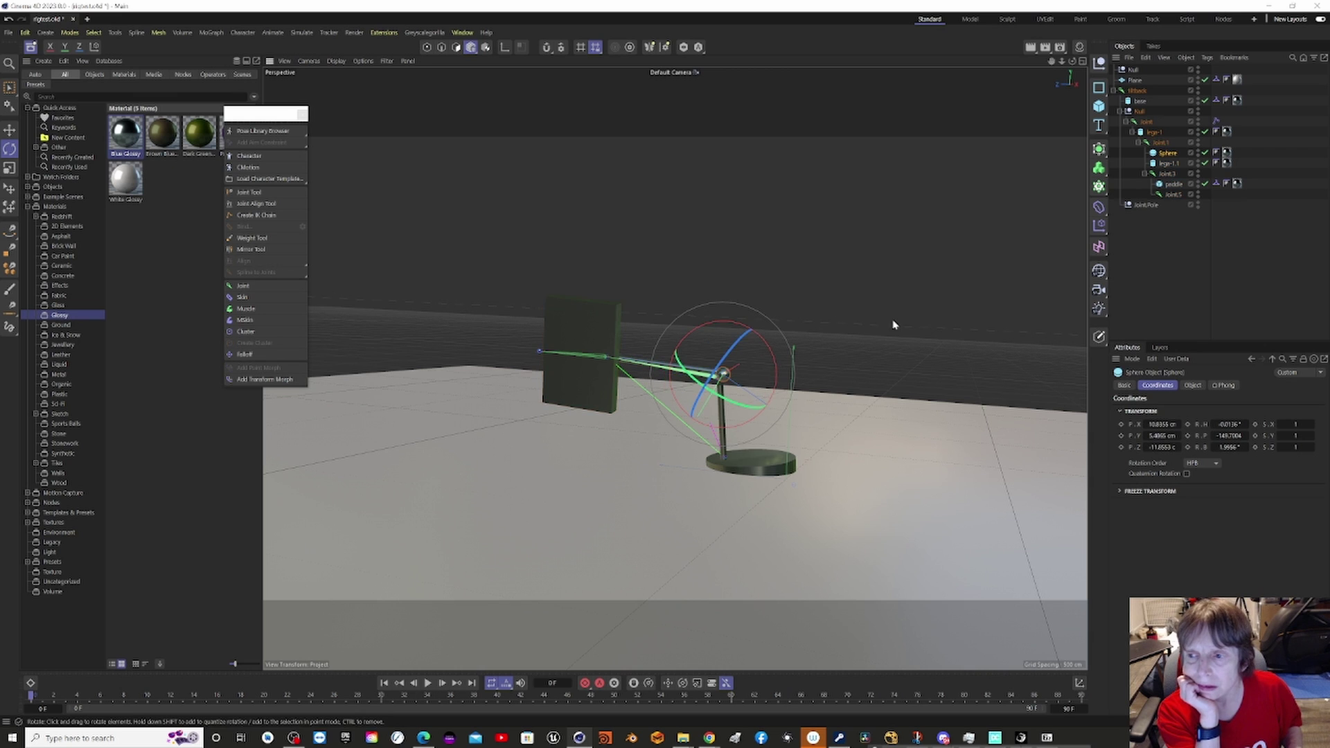
left_click(1146, 206)
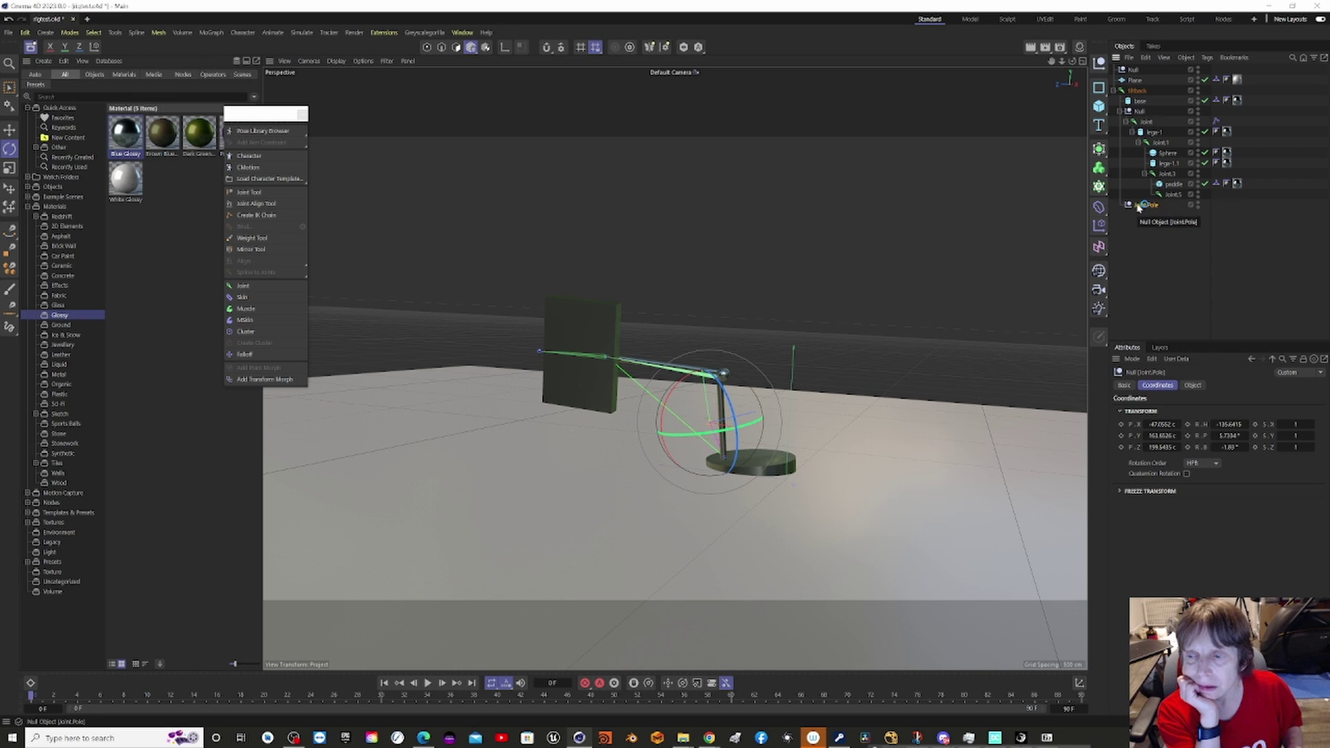
left_click_drag(720, 429, 808, 402)
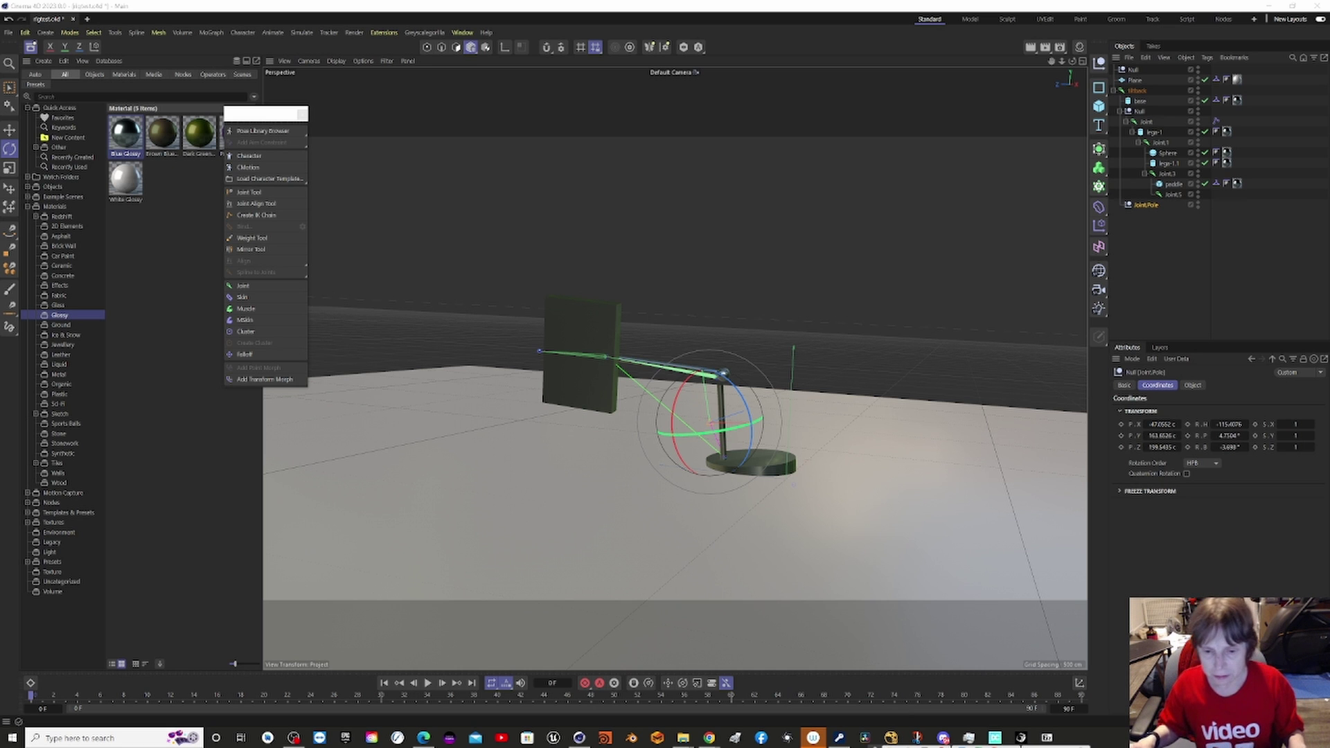
left_click(559, 496)
left_click_drag(558, 496, 597, 505, "alt")
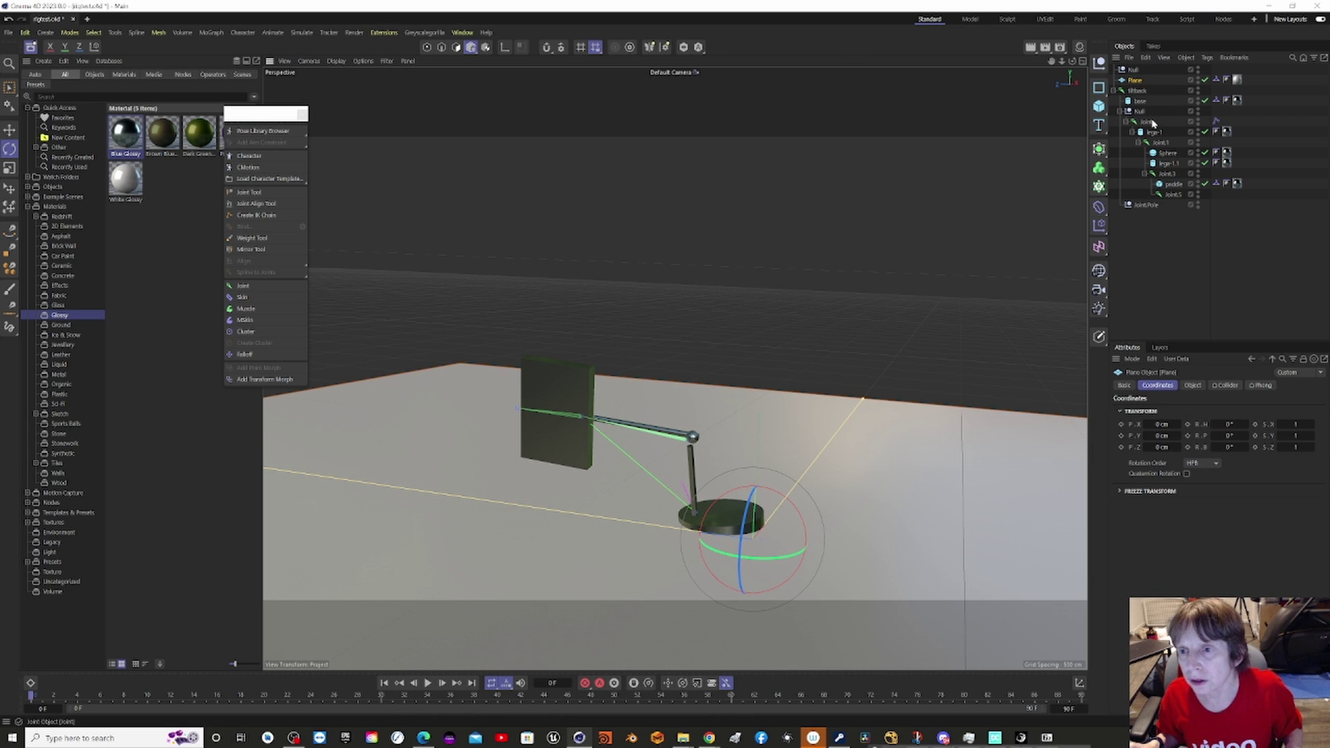
left_click(1152, 122)
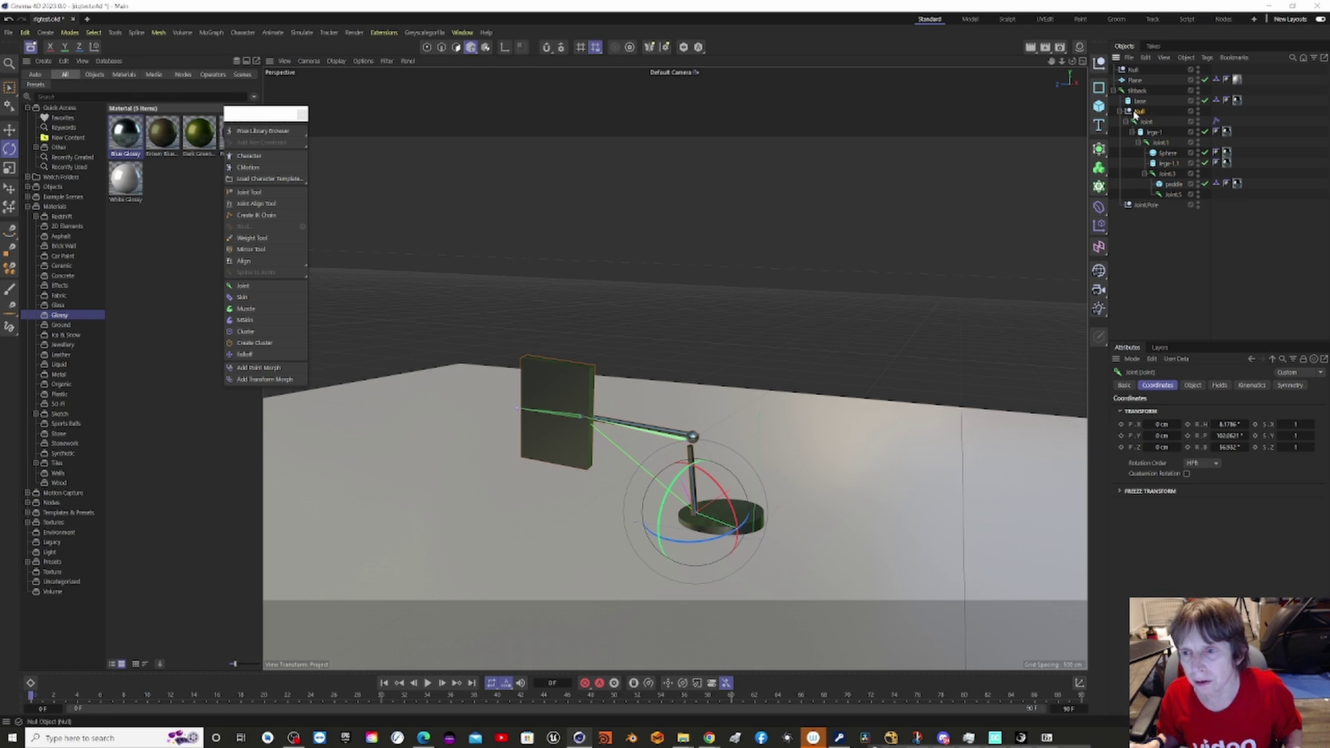
left_click_drag(1136, 115, 1125, 70)
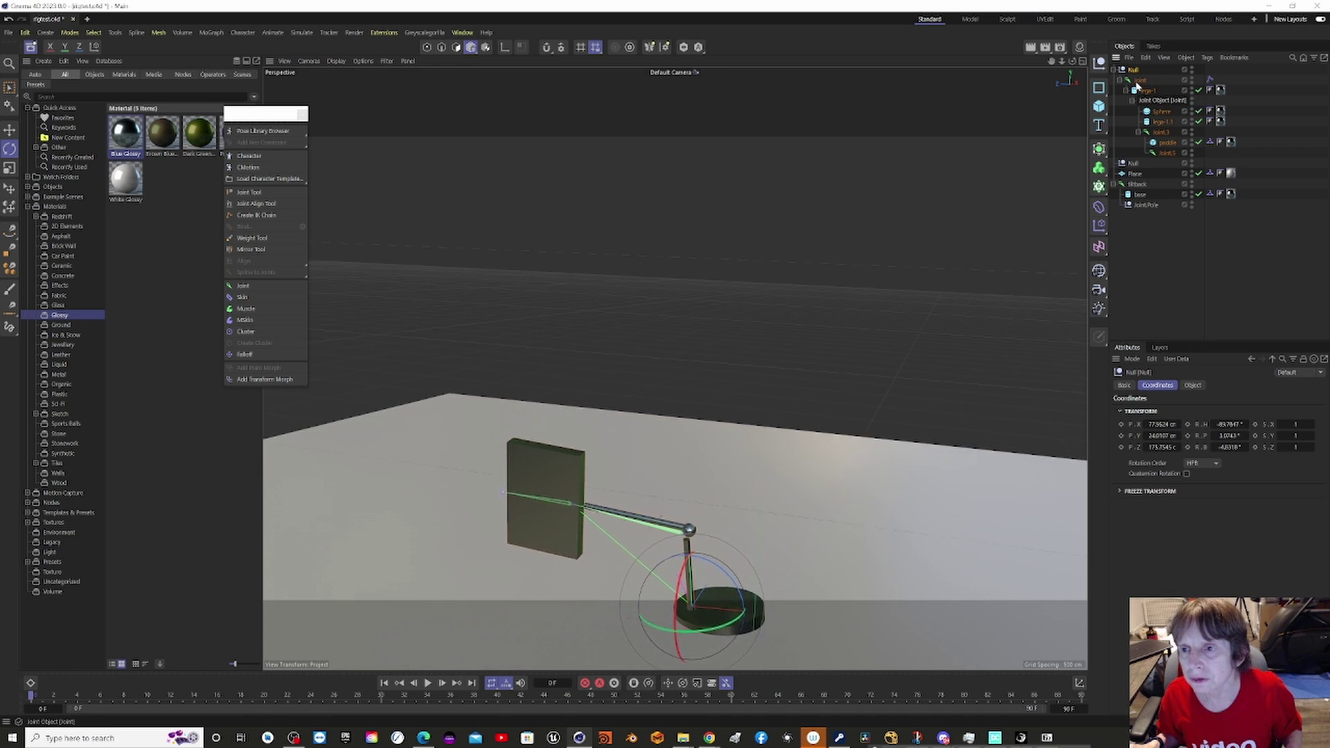
left_click(1136, 80)
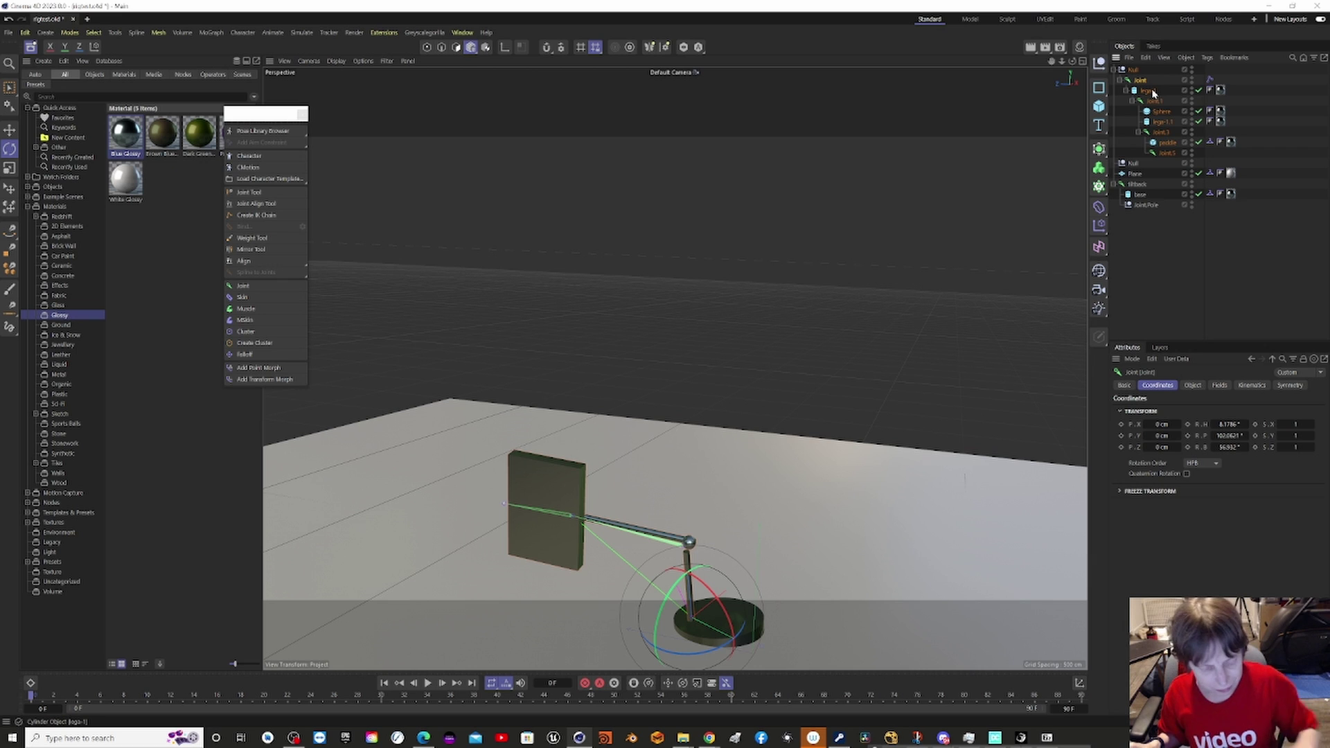
key("ctrl+z")
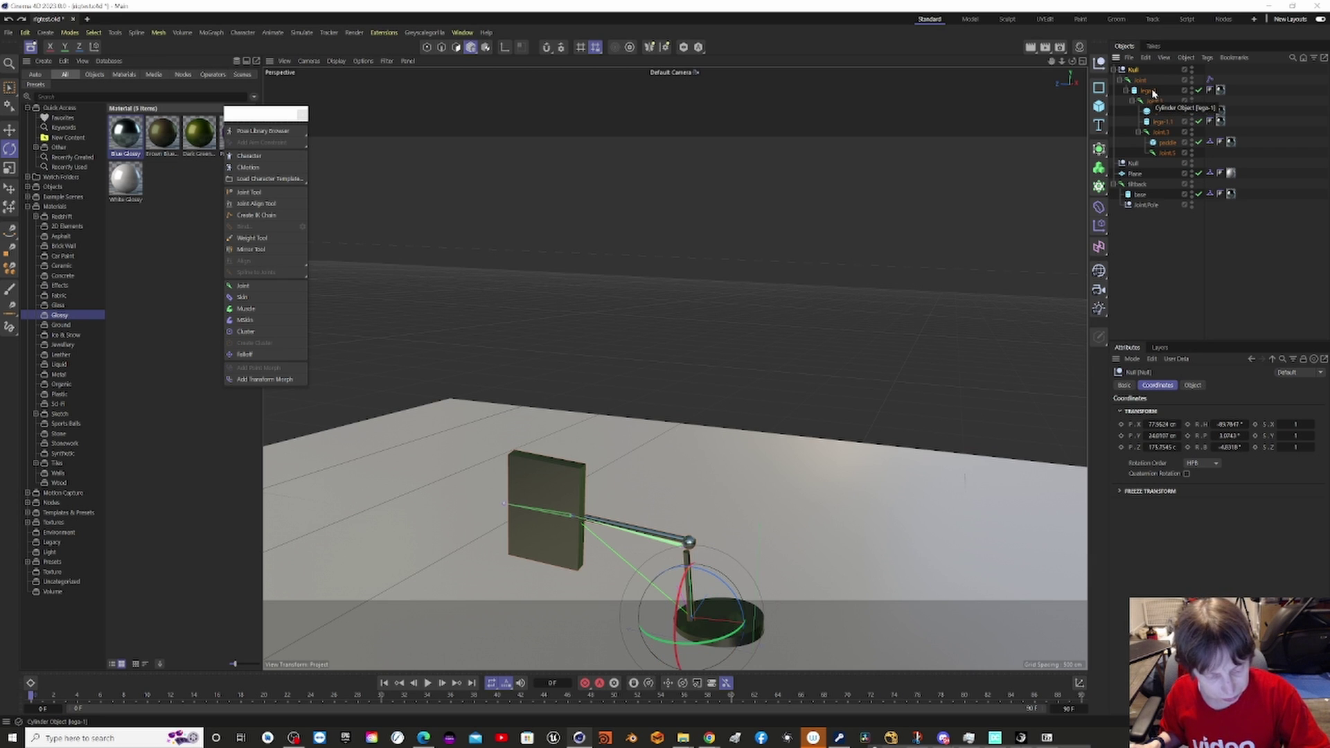
key("ctrl+z")
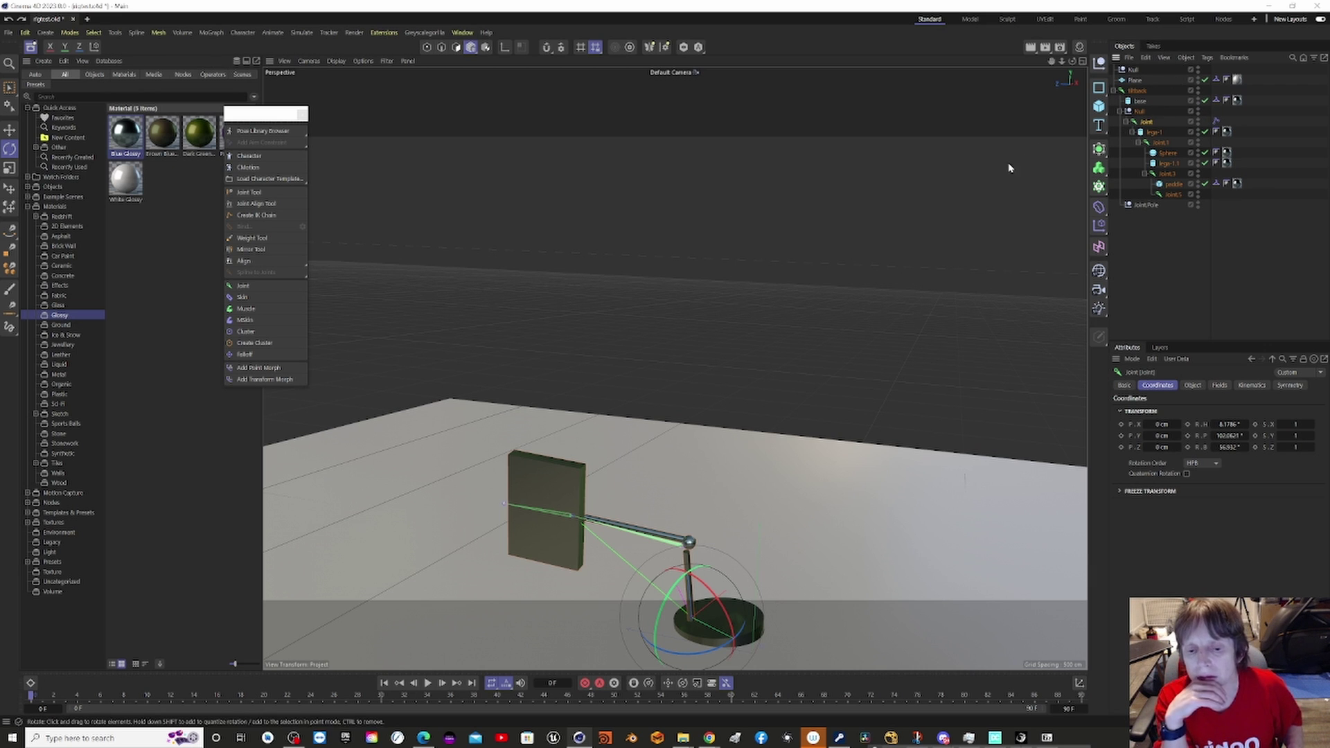
Step: Bend the arm at the elbow joint
left_click_drag(689, 554, 688, 530, "alt")
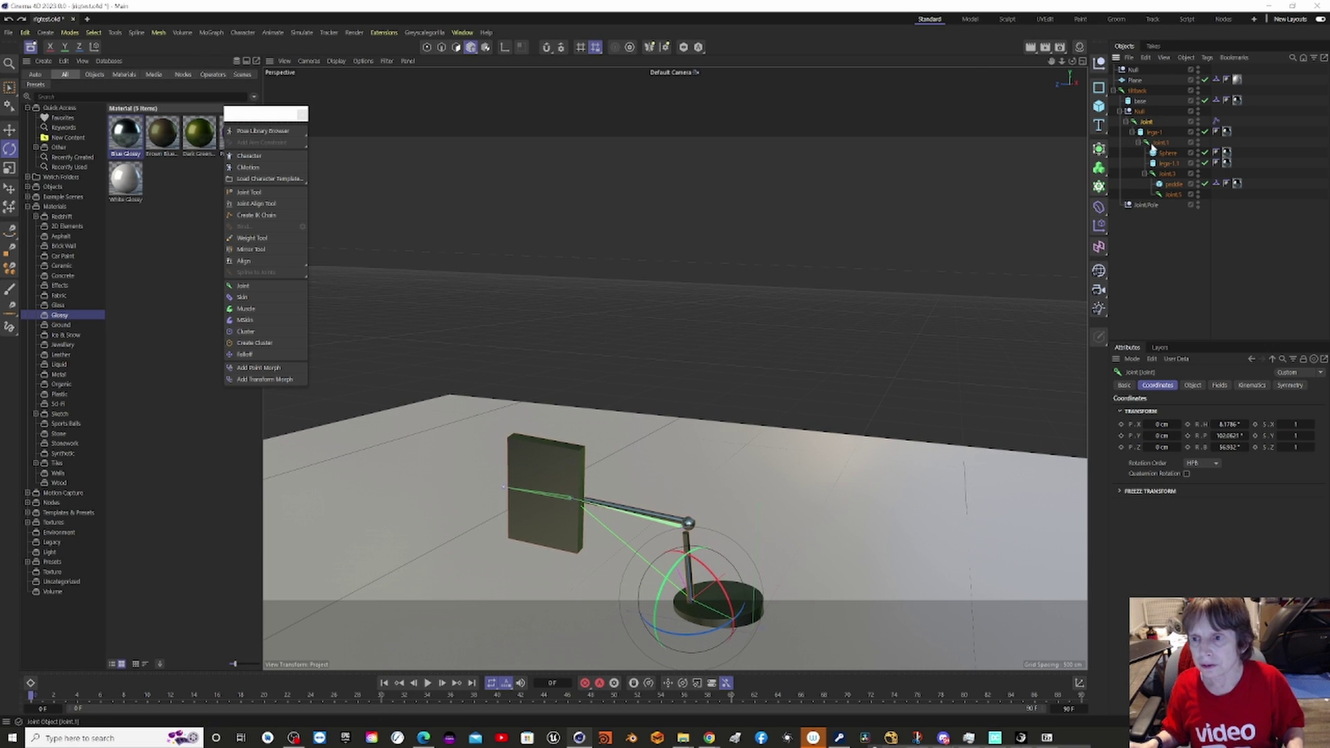
left_click(1154, 143)
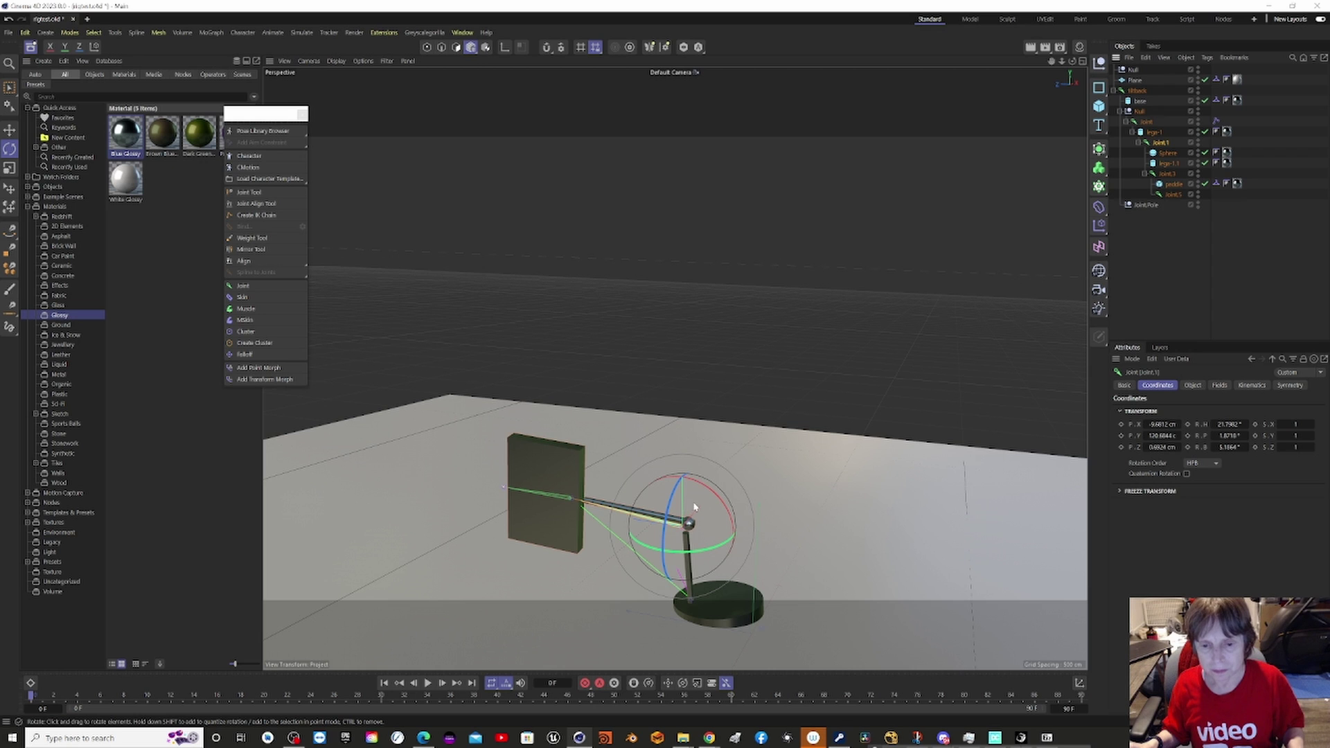
left_click_drag(710, 480, 740, 568)
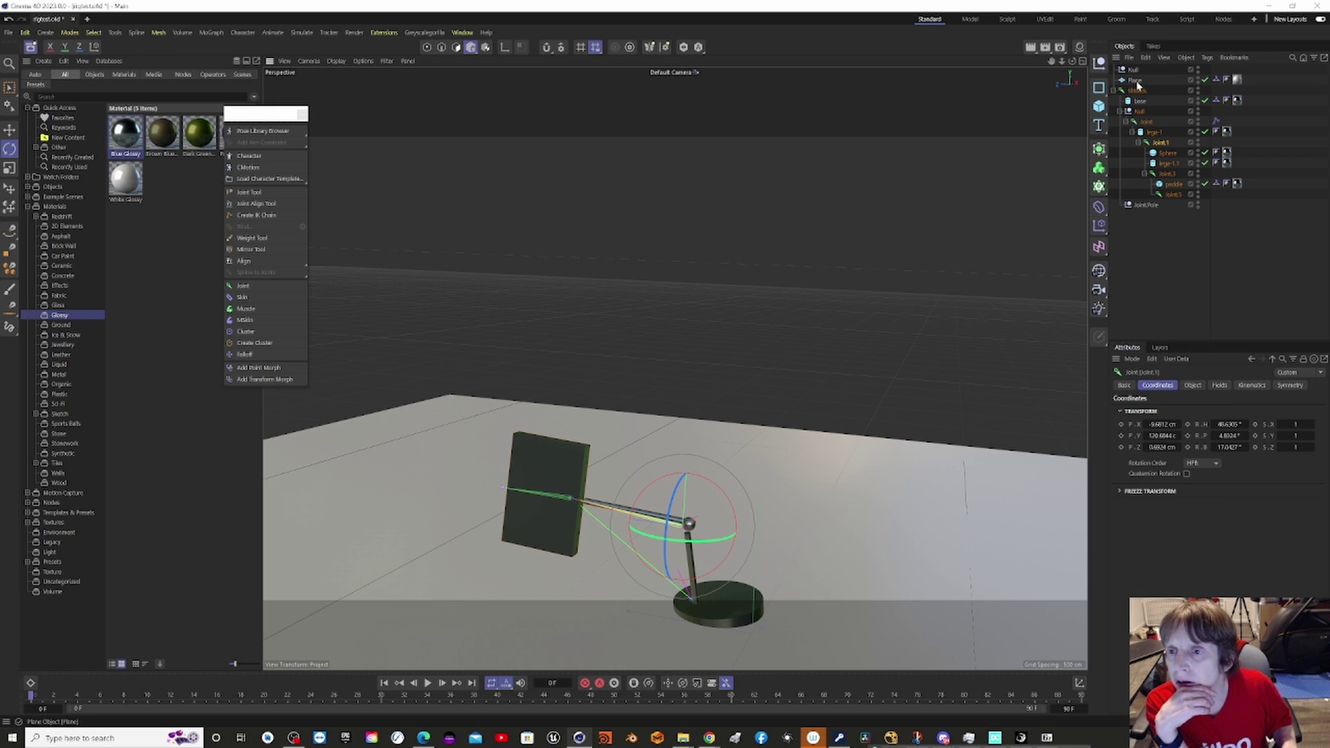
Step: Rotate the base joint so the arm swivels to a new angle, then select the base cylinder
left_click(1136, 90)
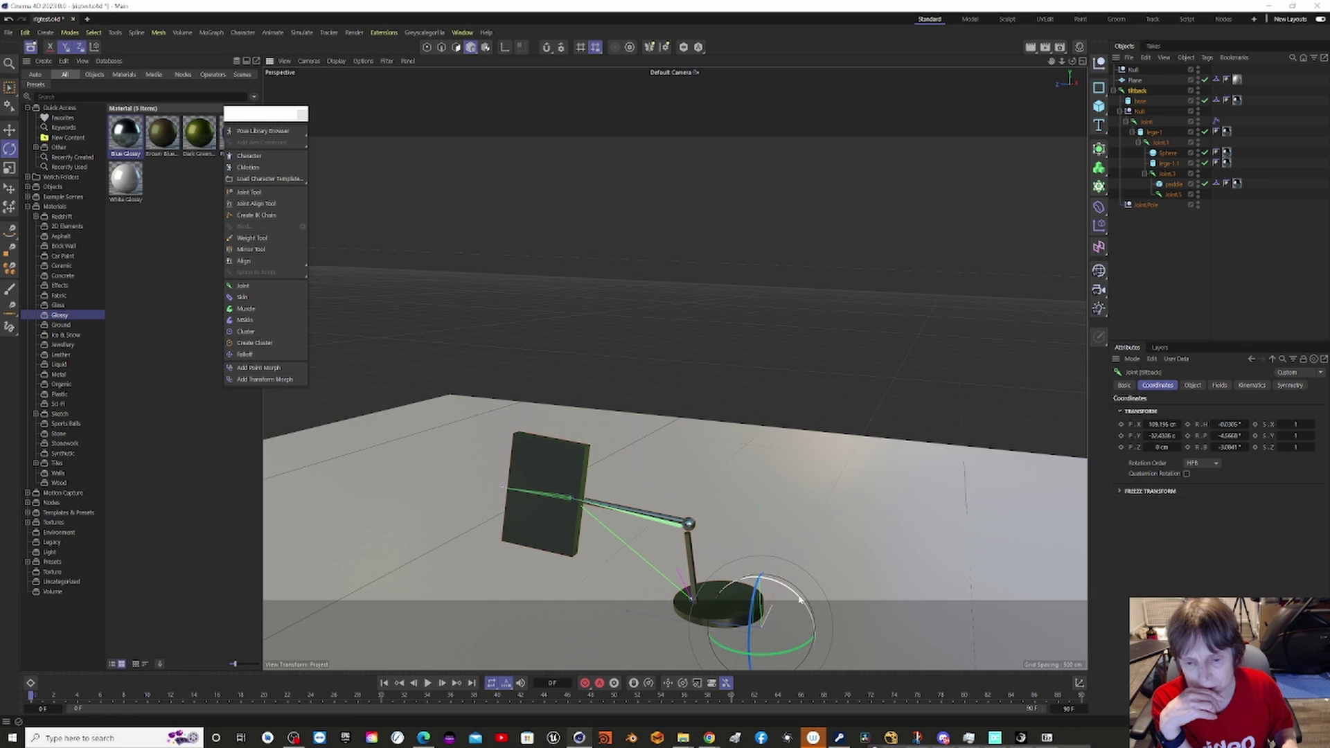
left_click_drag(795, 603, 819, 590)
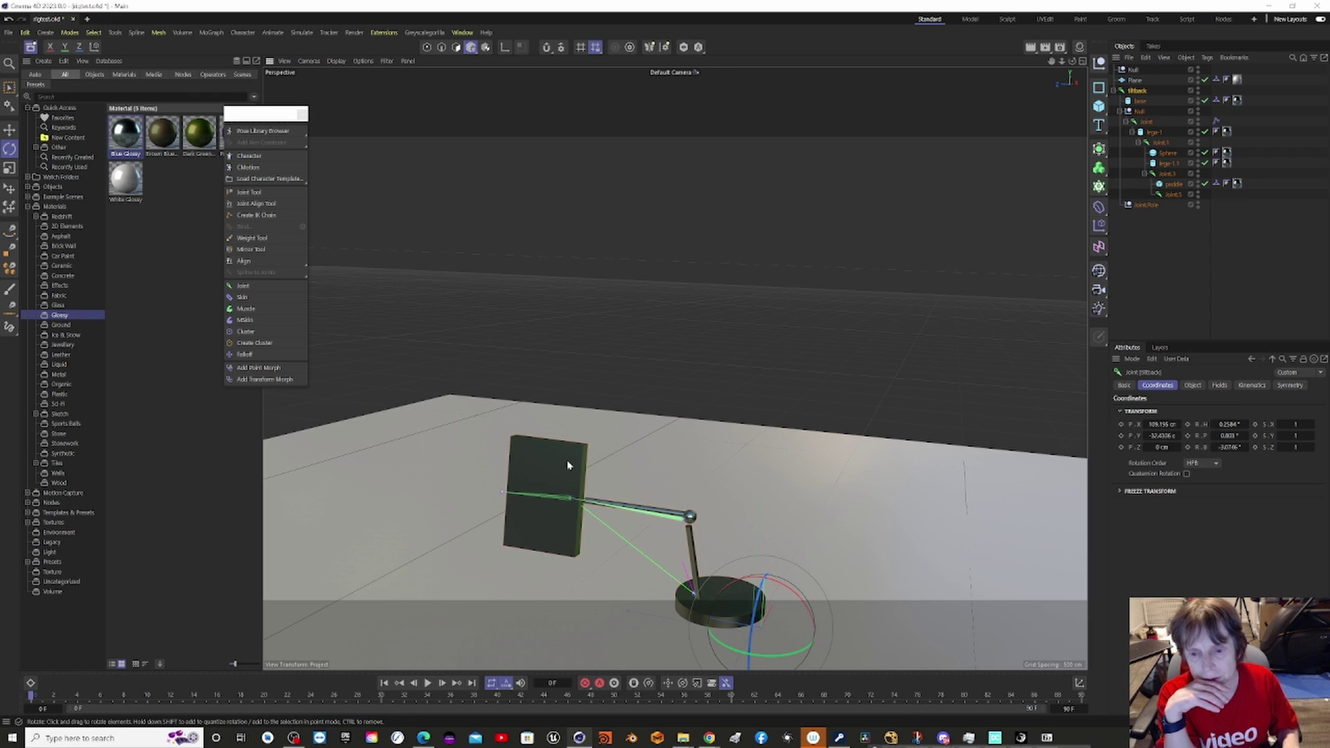
left_click(732, 613)
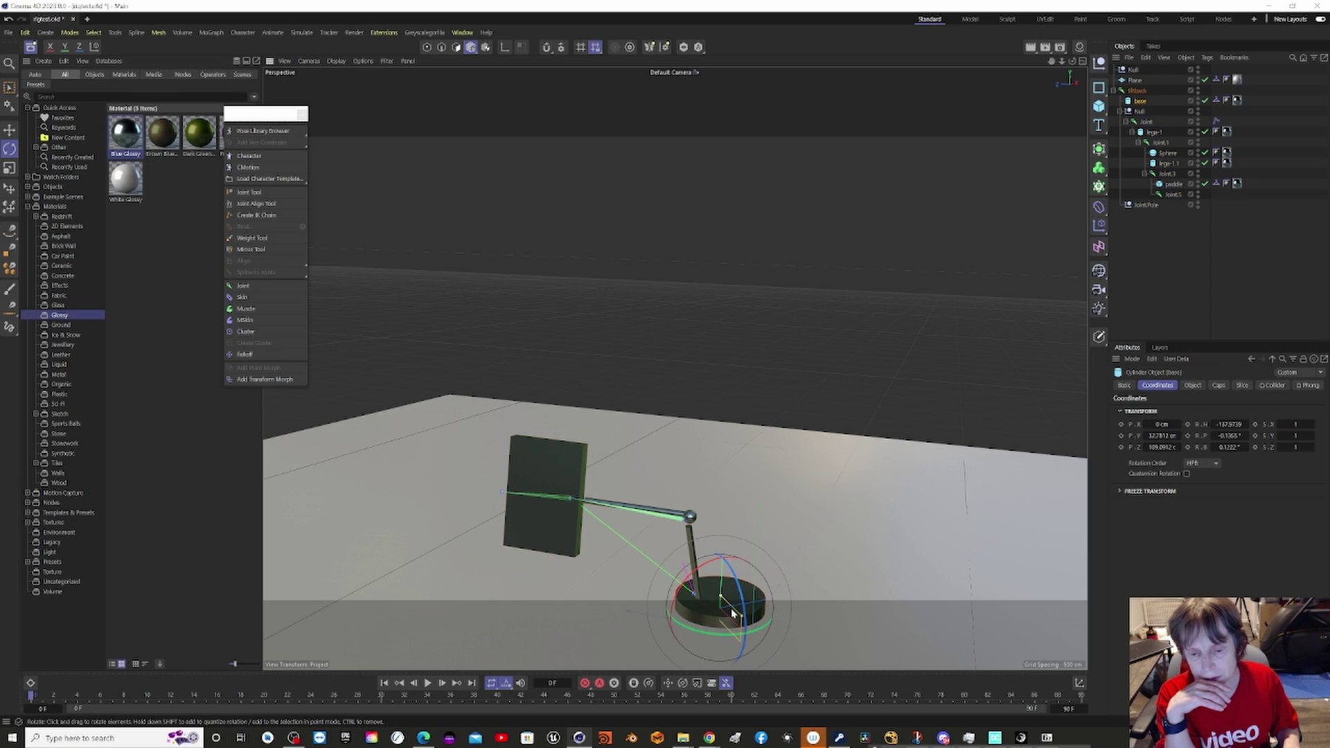
Step: Slide the base cylinder along its blue axis and nest the Joint chain under base
left_click(10, 129)
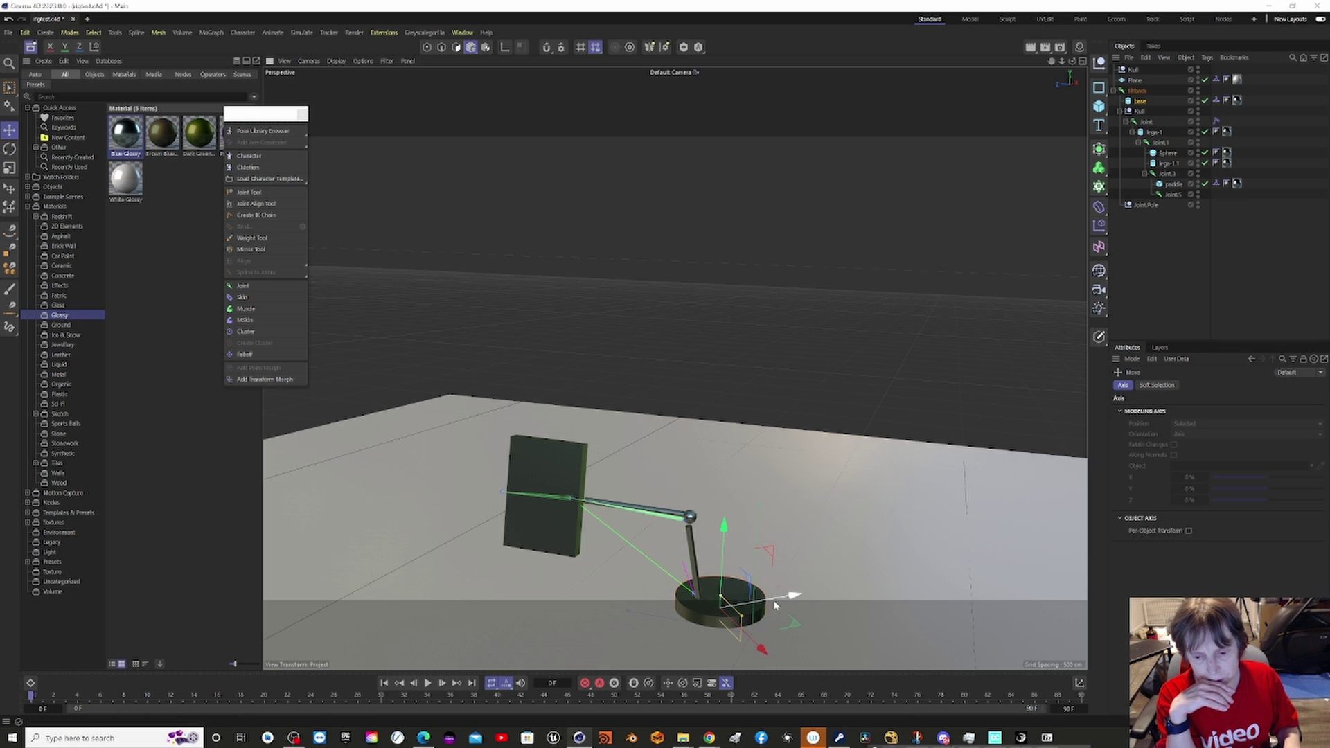
mouse_move(781, 594)
left_mouse_down()
mouse_move(807, 607)
mouse_move(774, 596)
left_mouse_up()
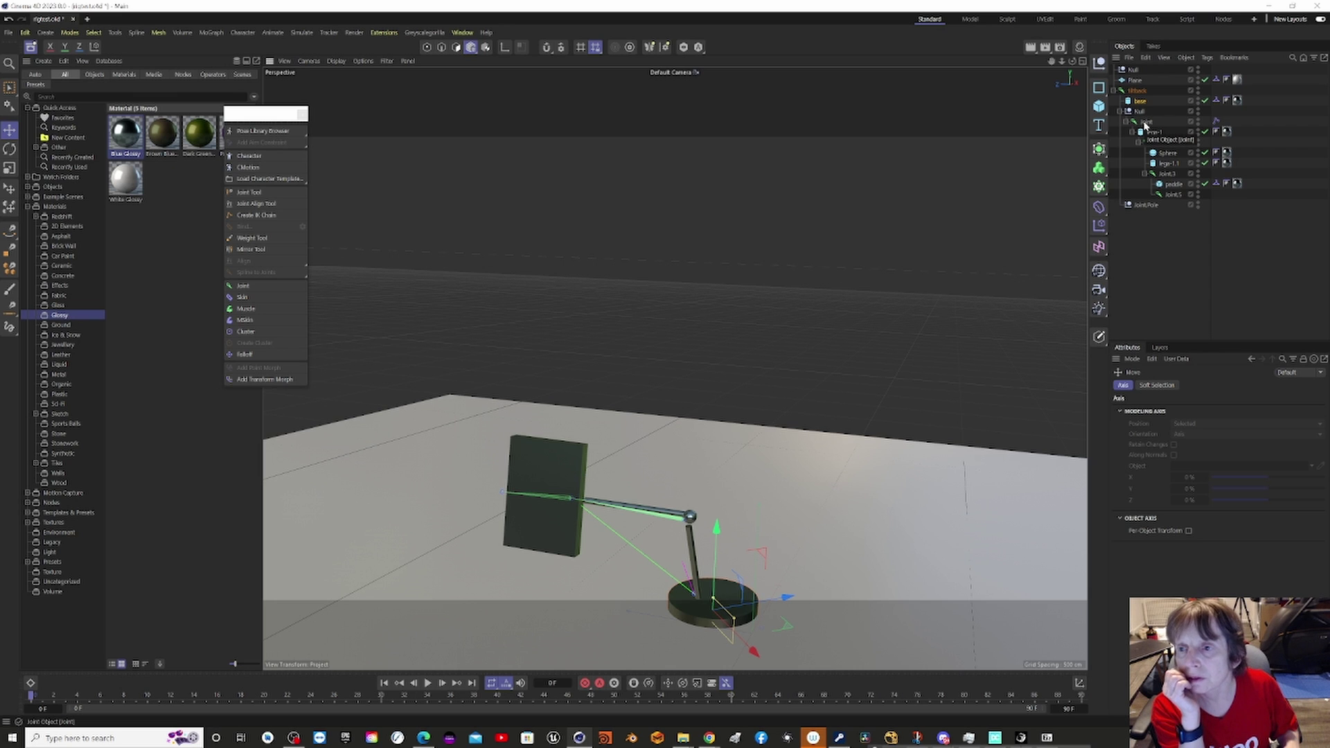
left_click_drag(1145, 124, 1141, 102)
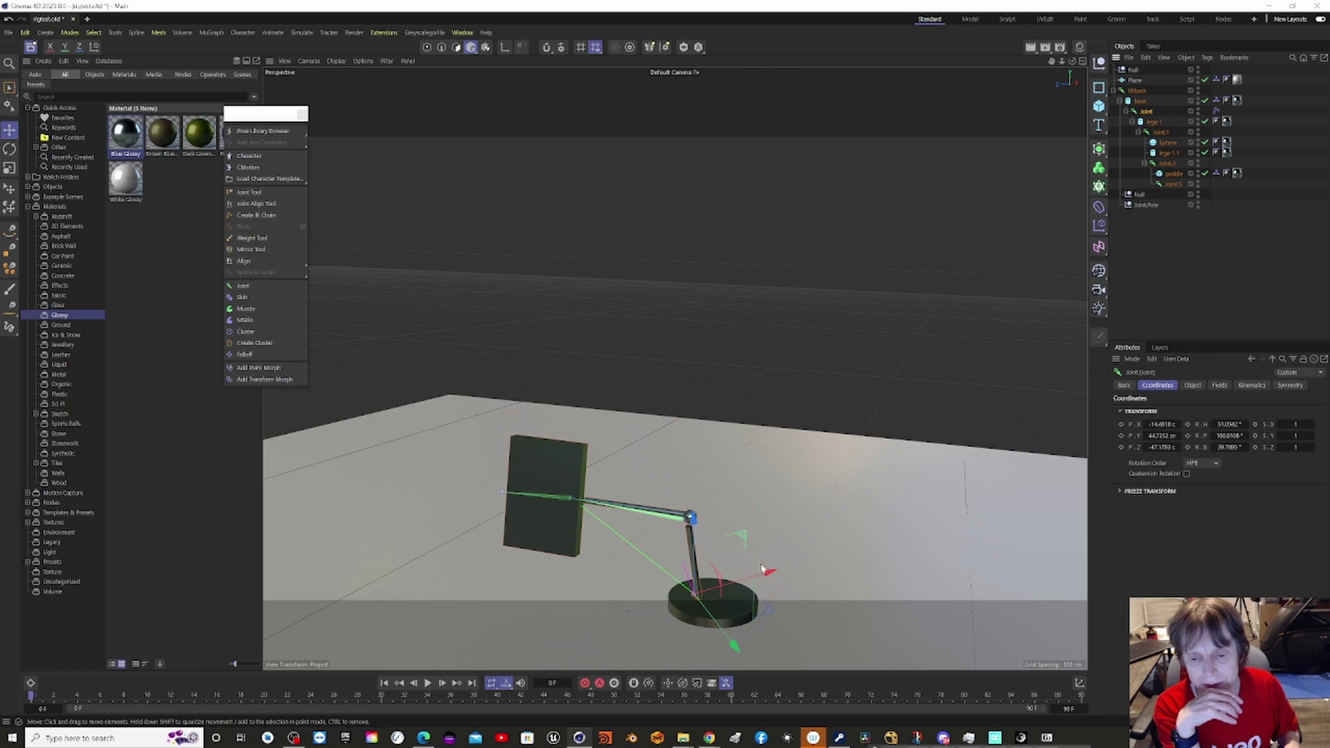
Step: Move the joint along X, then slide the base cylinder to about X -4.87, Z 124.07
mouse_move(768, 573)
left_mouse_down()
mouse_move(783, 549)
mouse_move(755, 549)
left_mouse_up()
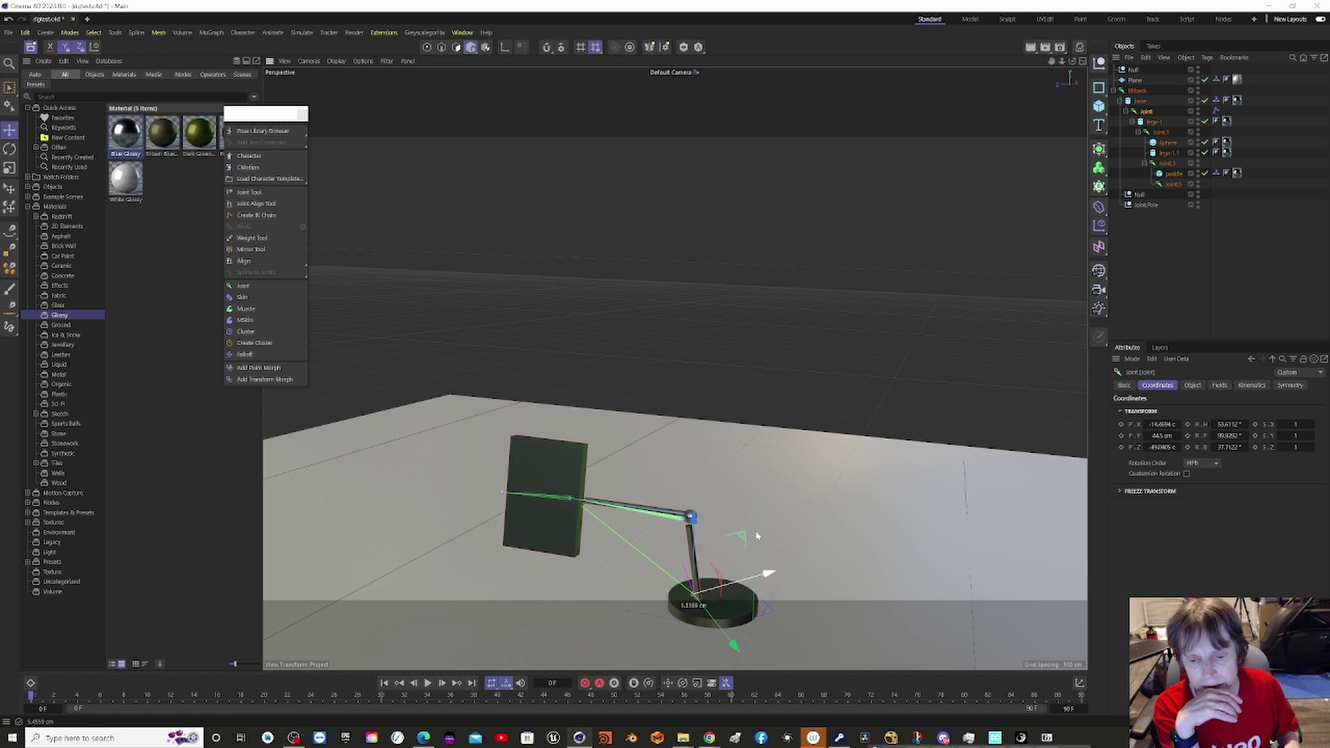
left_click(1136, 101)
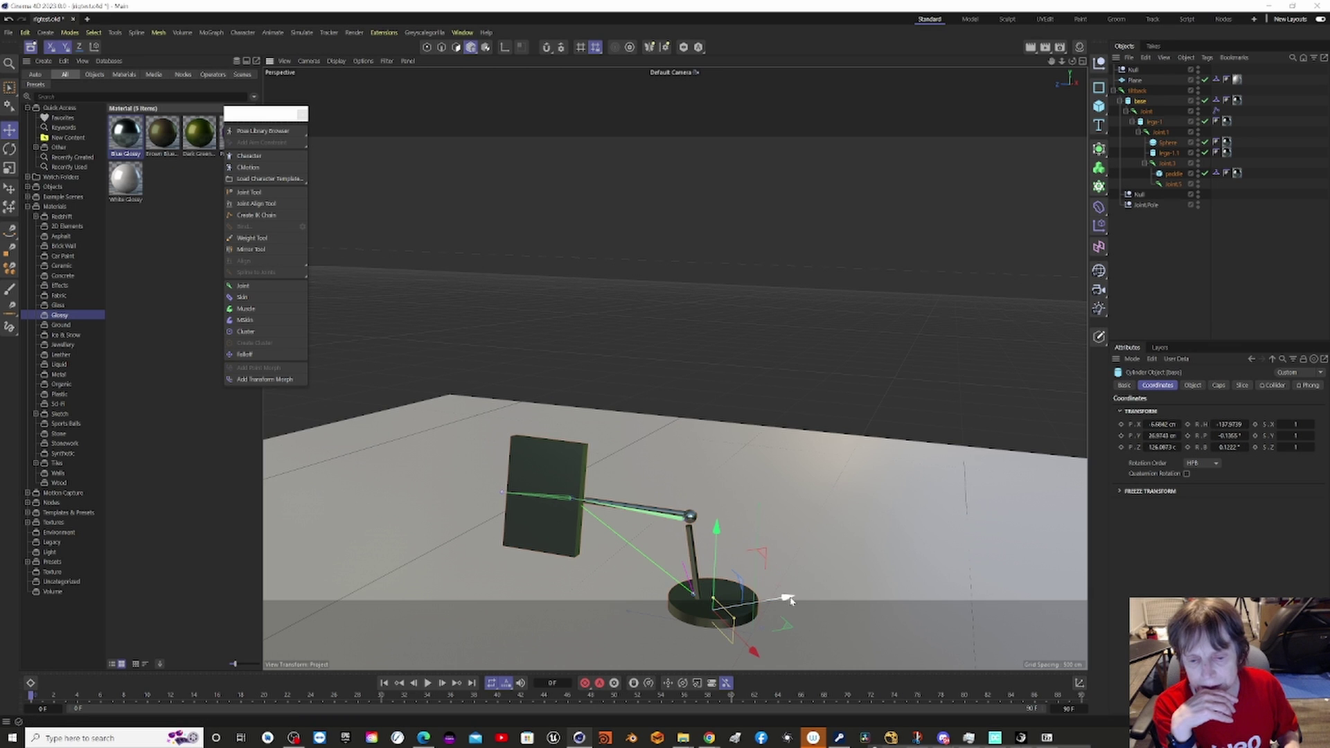
mouse_move(787, 597)
left_mouse_down()
mouse_move(813, 588)
mouse_move(766, 605)
mouse_move(817, 584)
mouse_move(765, 607)
mouse_move(789, 591)
left_mouse_up()
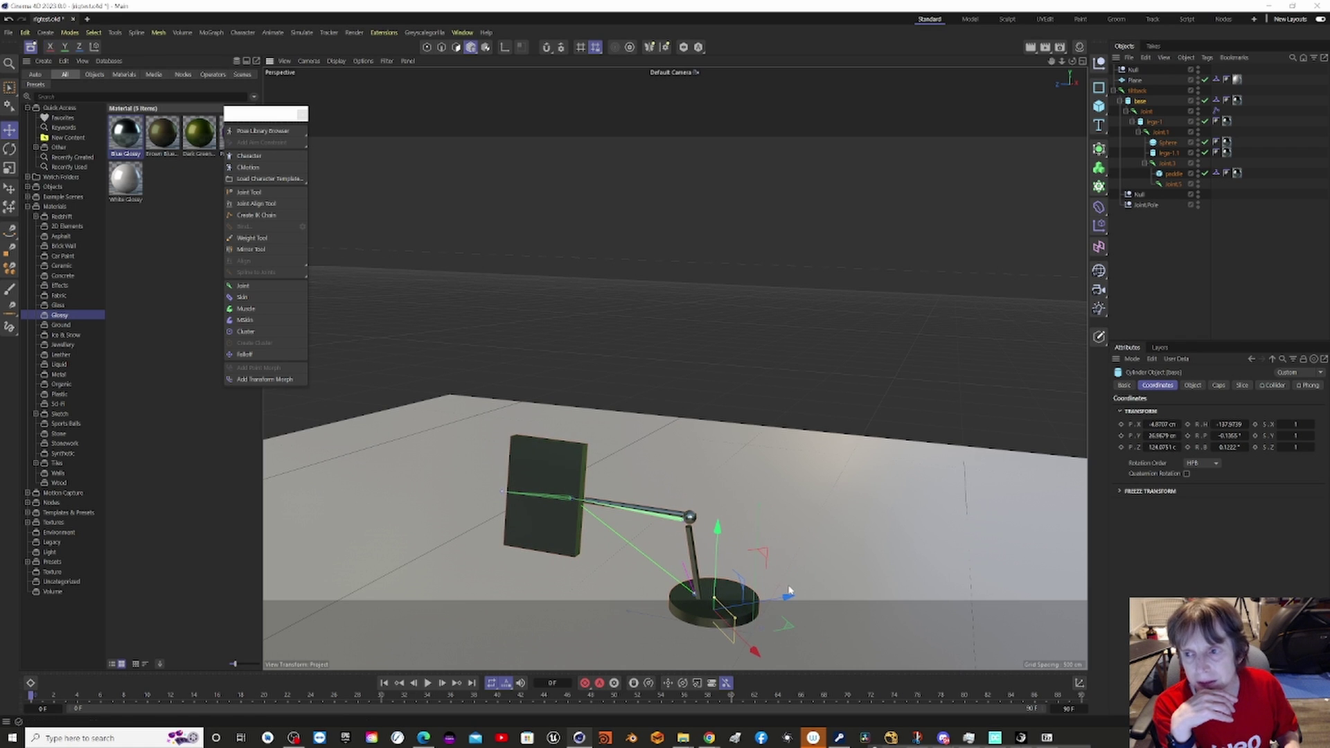
Step: Move the Joint.Pole null to re-pose the arm
left_click(1135, 197)
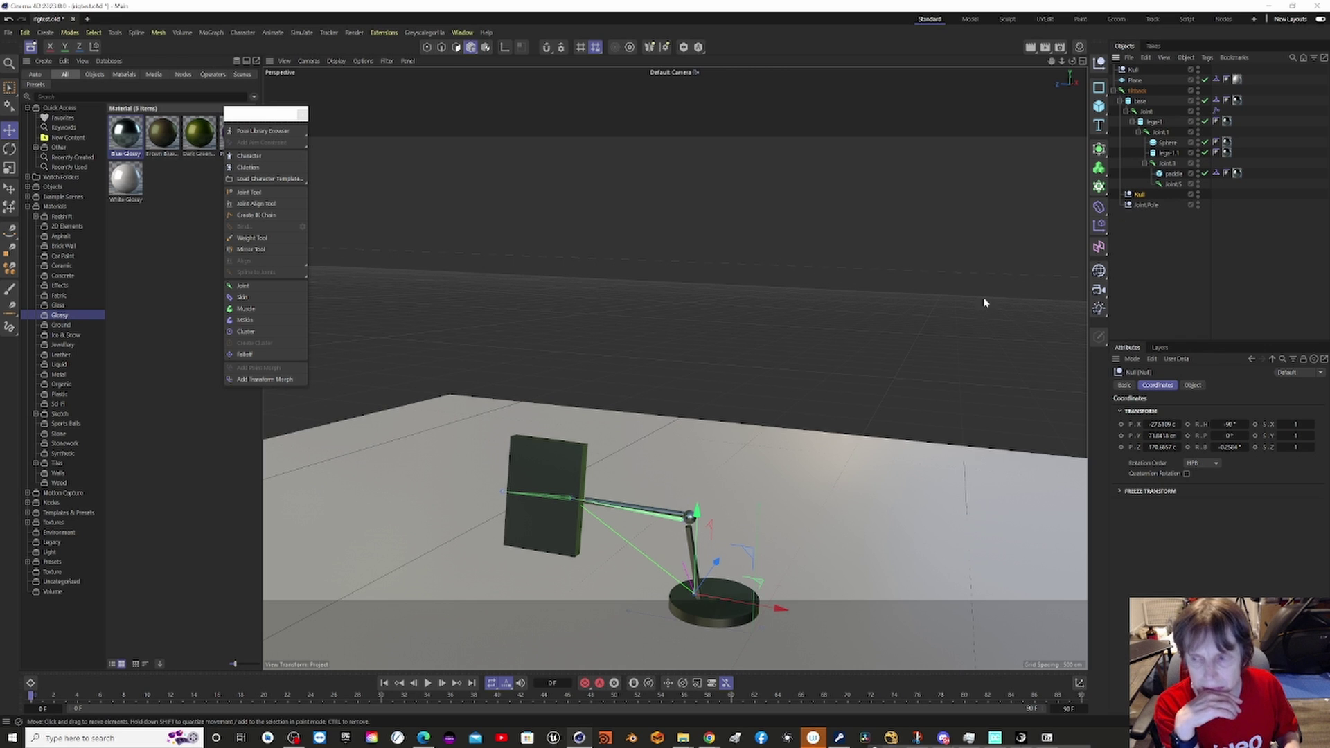
left_click(1146, 205)
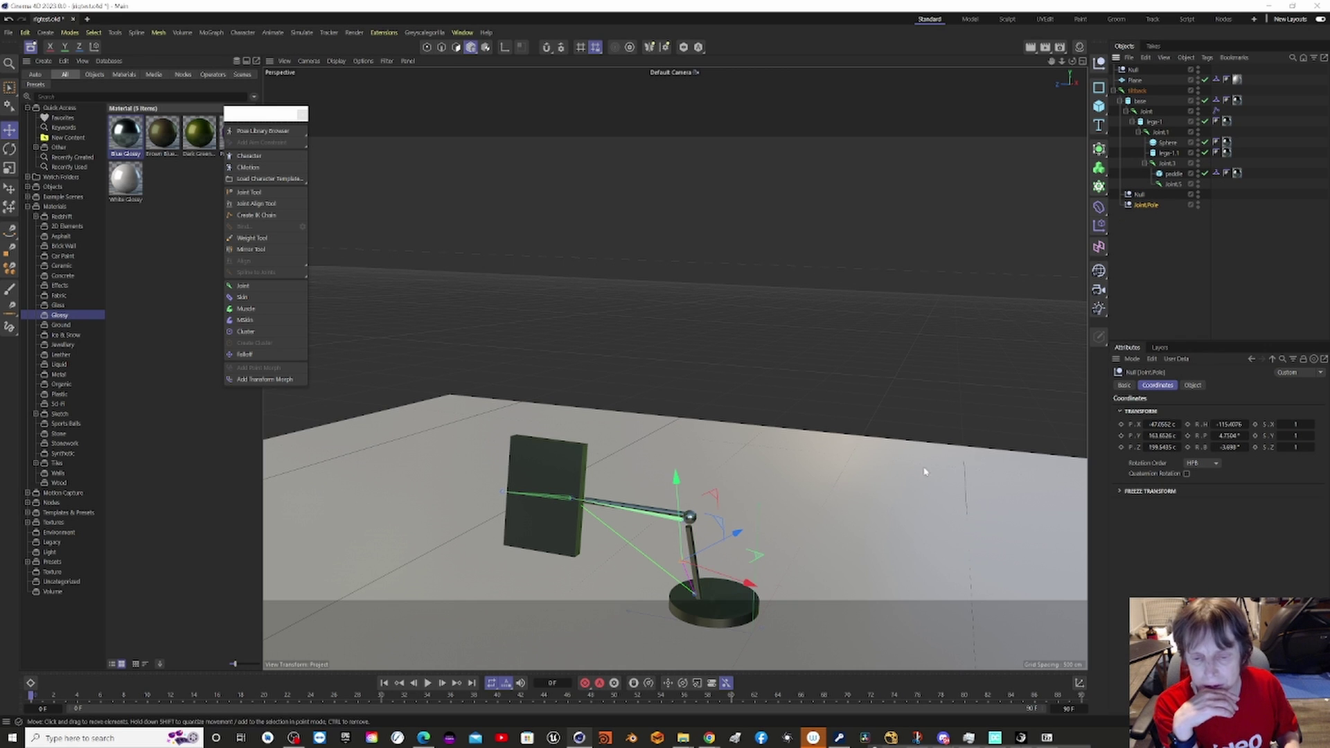
left_click_drag(749, 521, 762, 593)
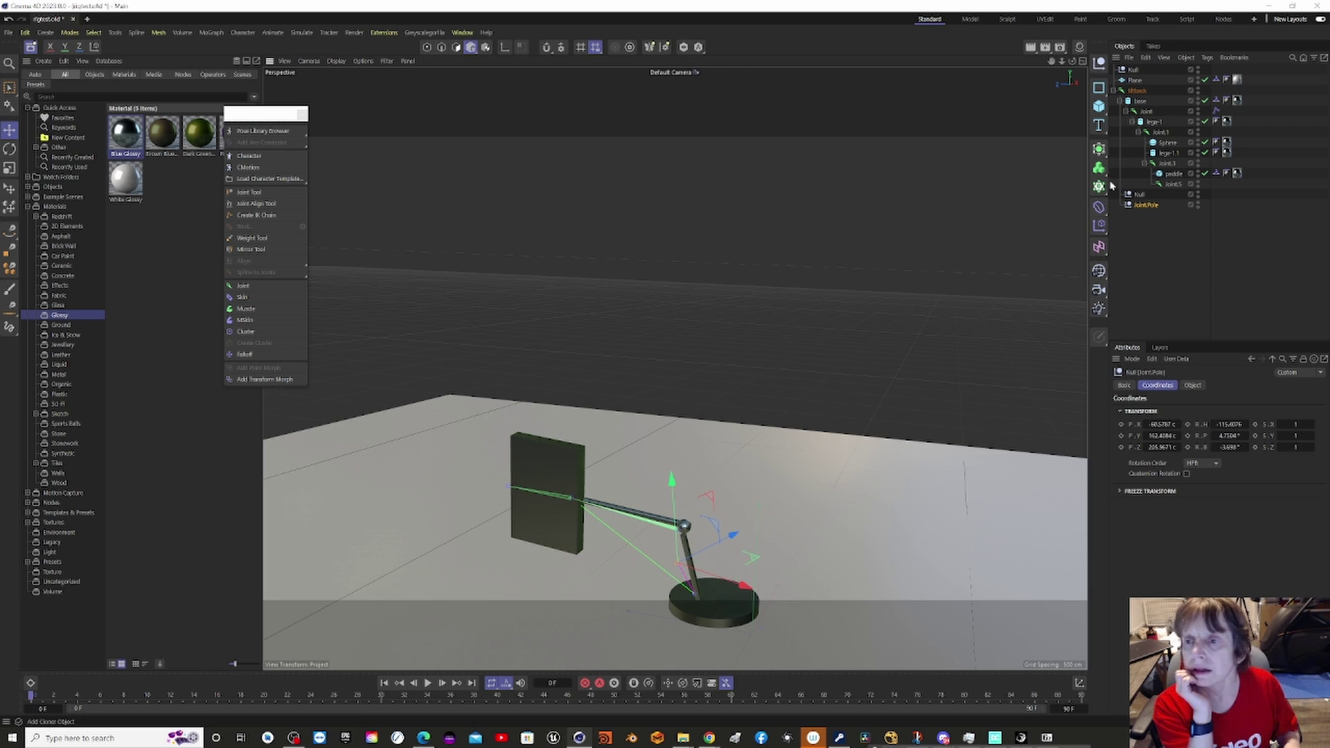
Step: Slide the top Null carrying the board along X to about -2.81 cm
left_click(1127, 71)
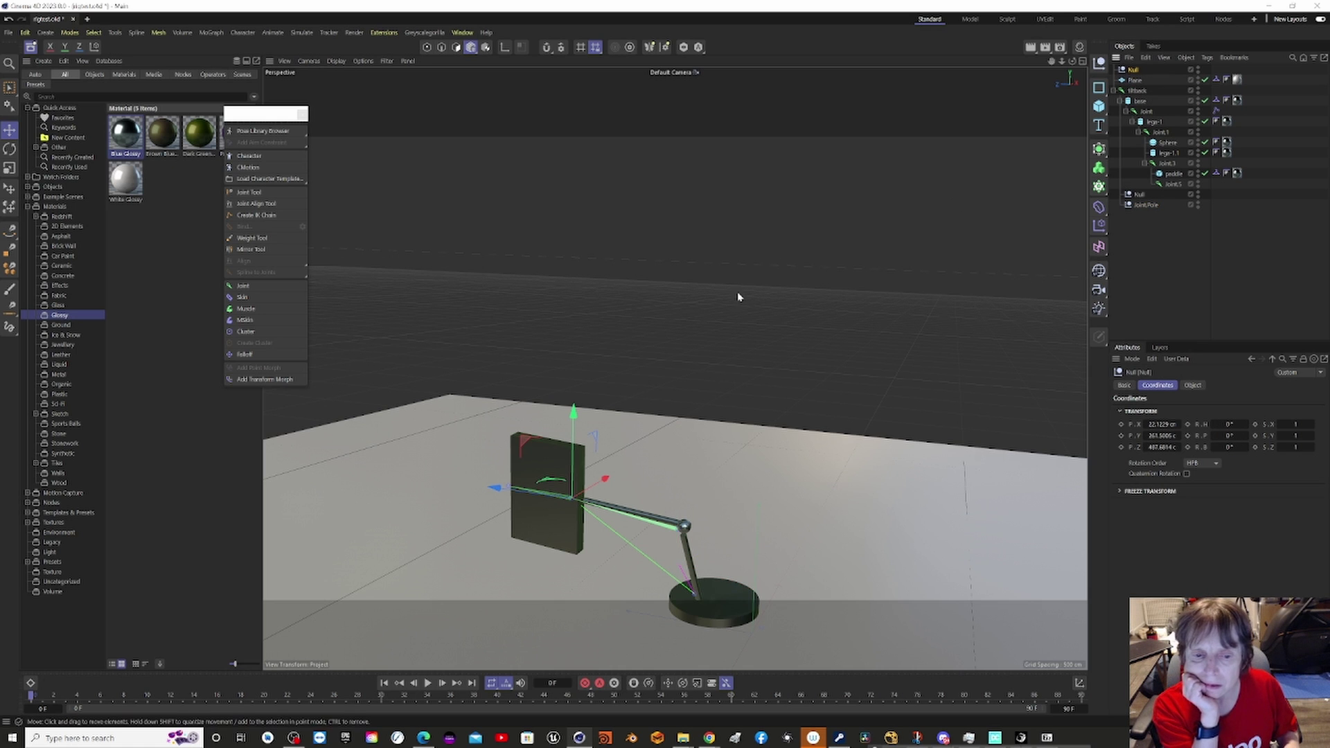
scroll(529, 517, "up", 2)
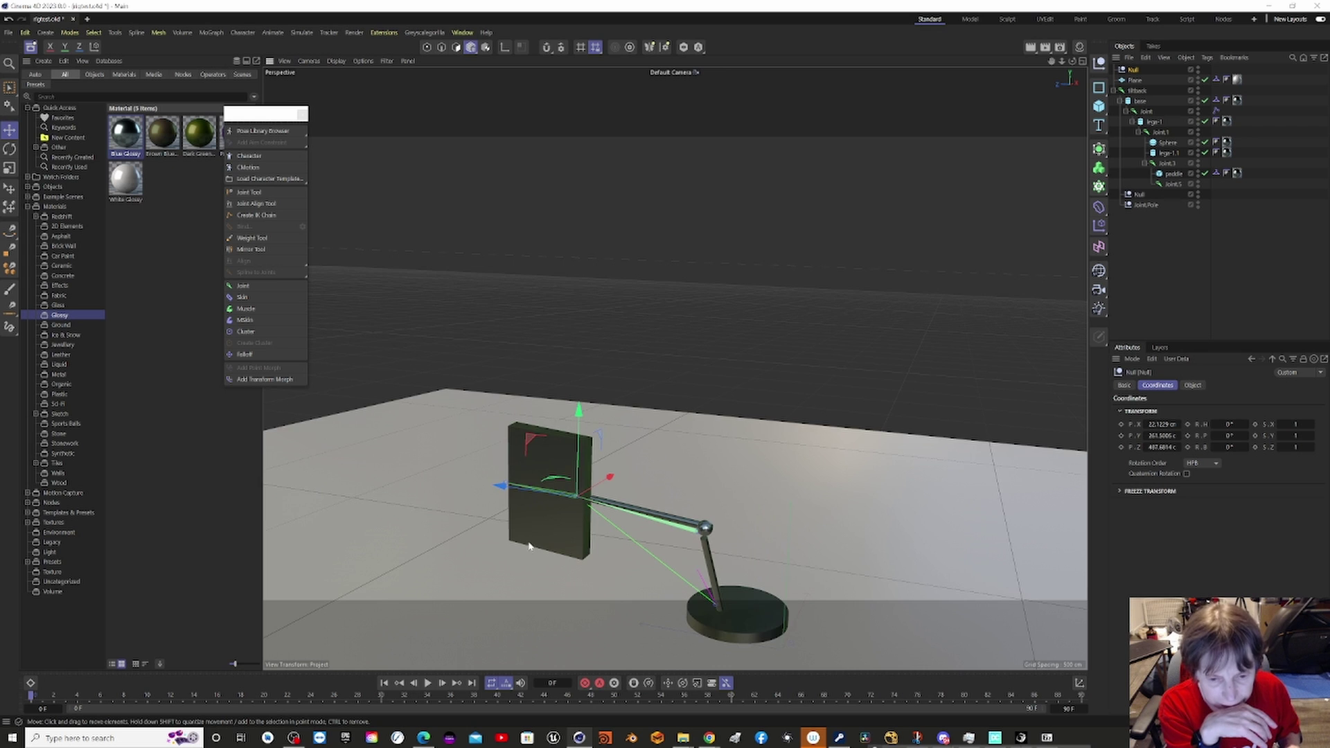
scroll(580, 540, "up", 4)
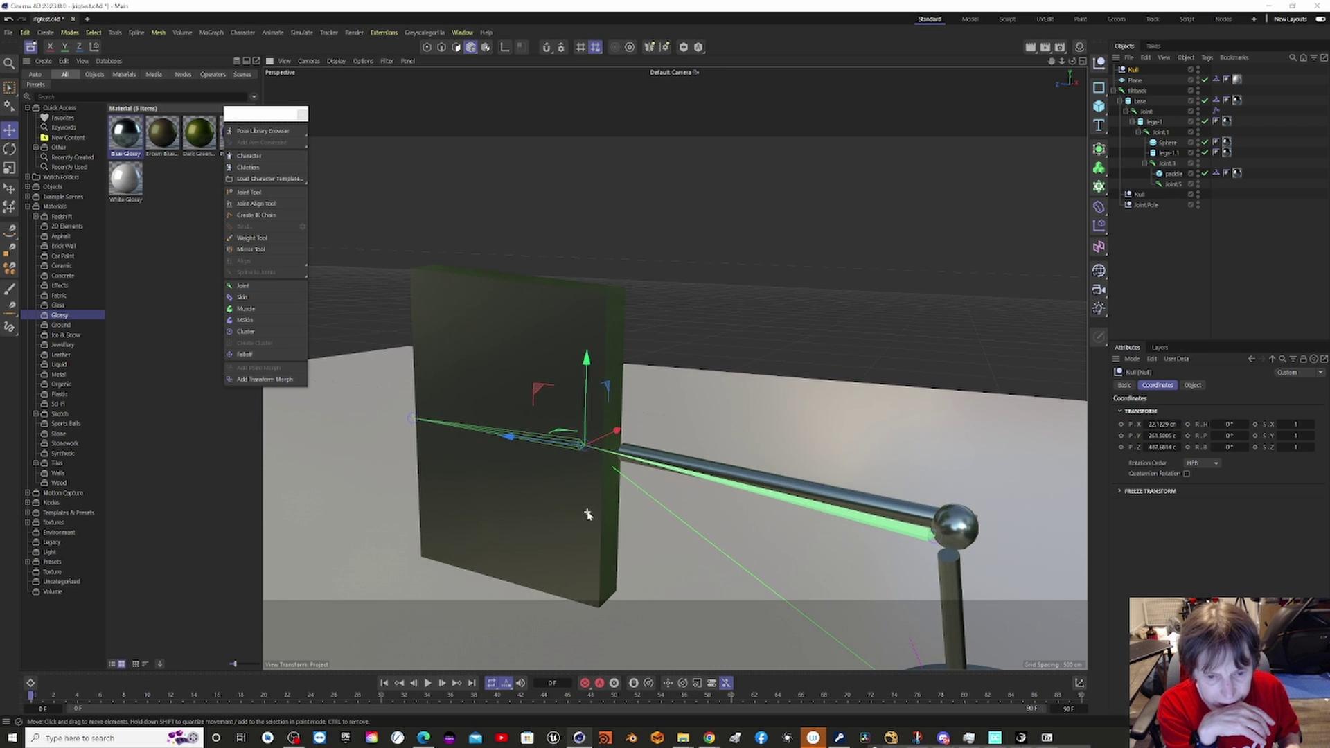
scroll(591, 488, "up", 3)
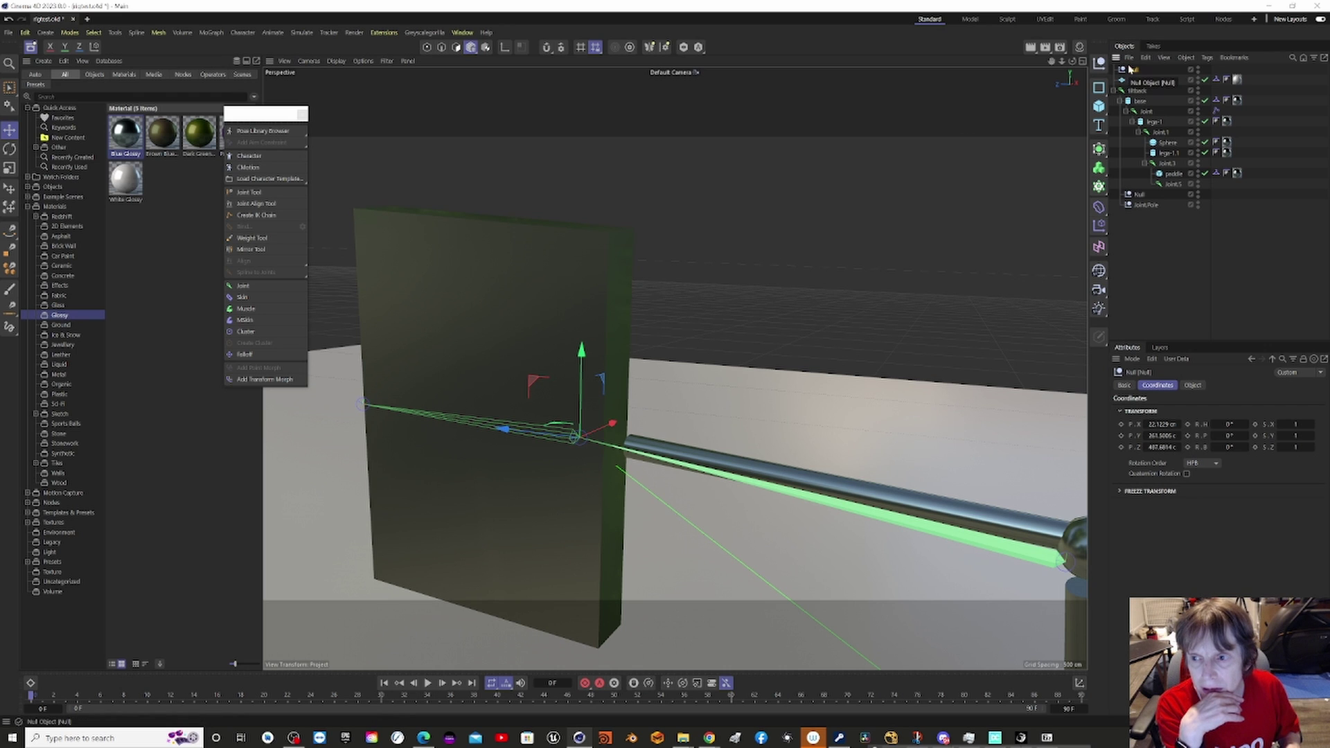
left_click(1140, 196)
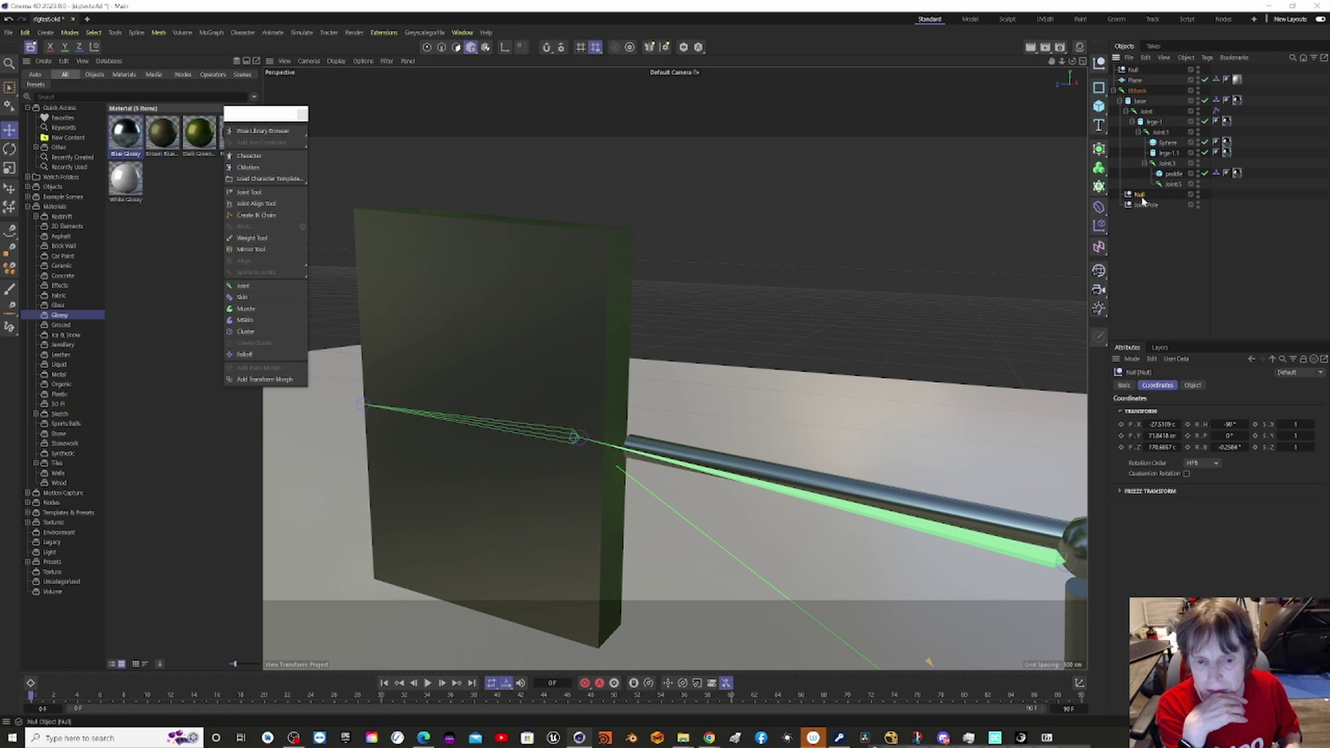
left_click(1134, 70)
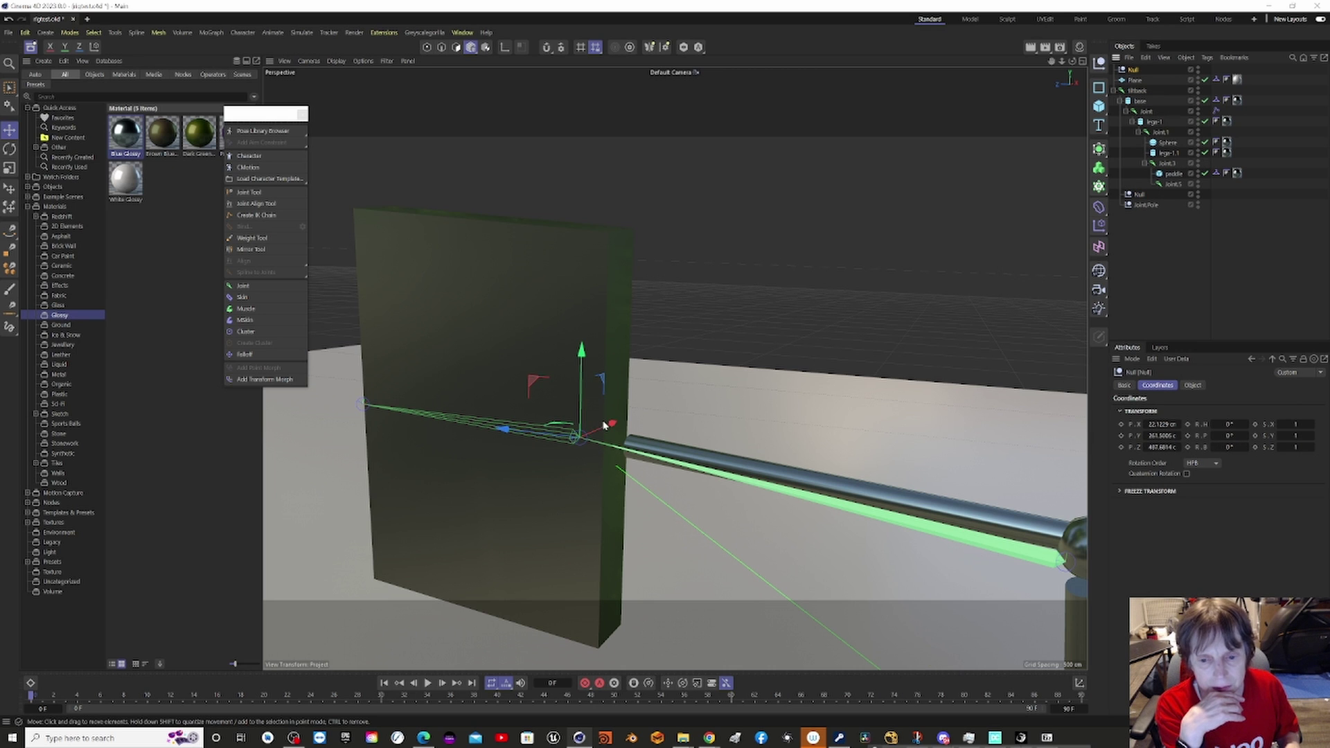
scroll(705, 434, "down", 5)
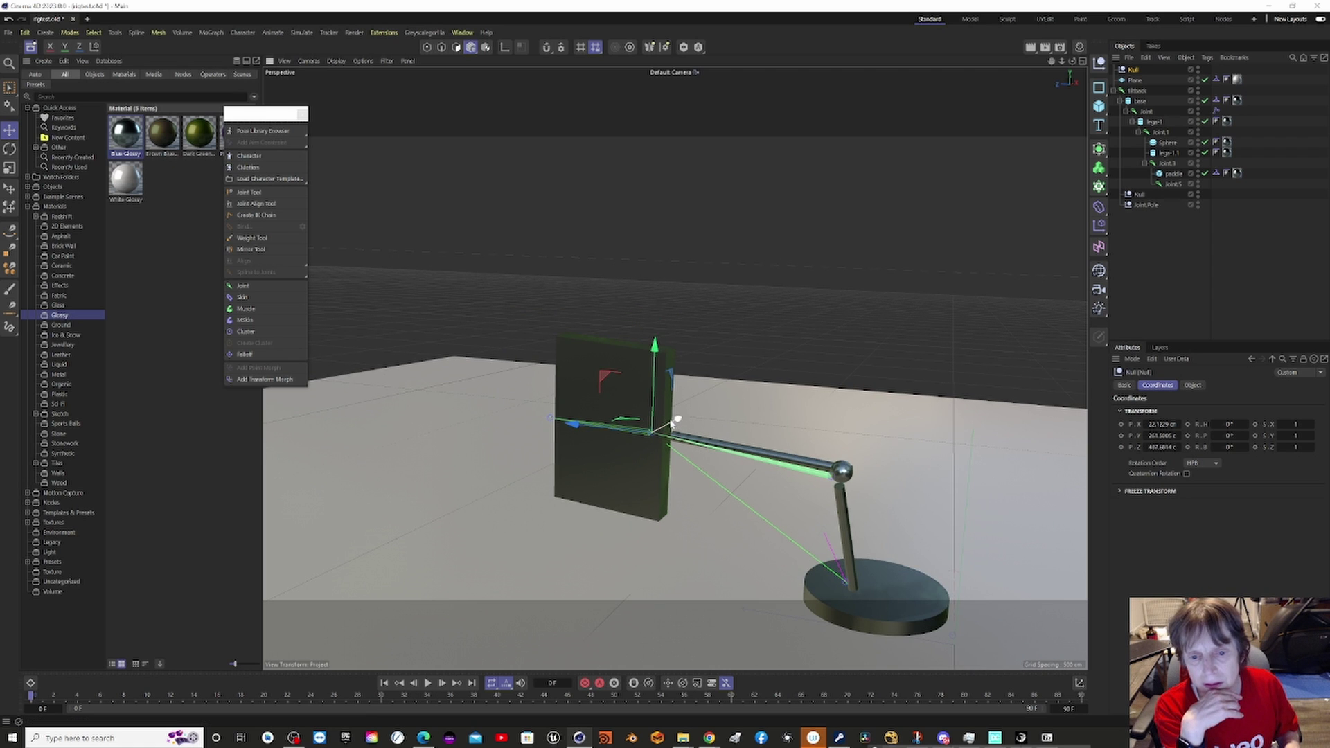
left_click_drag(673, 418, 697, 483)
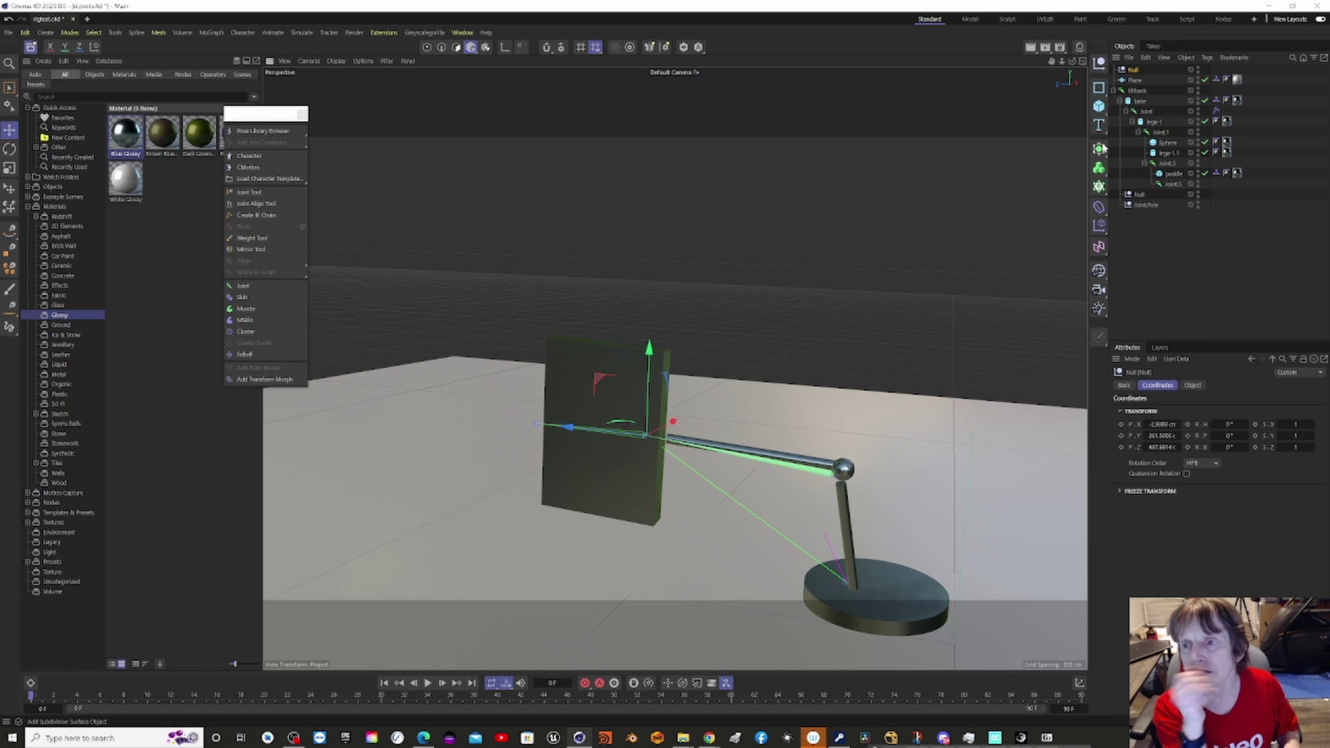
Step: Inspect the Joint's IK tag and Joint.3's coordinates and bone properties
left_click(1217, 111)
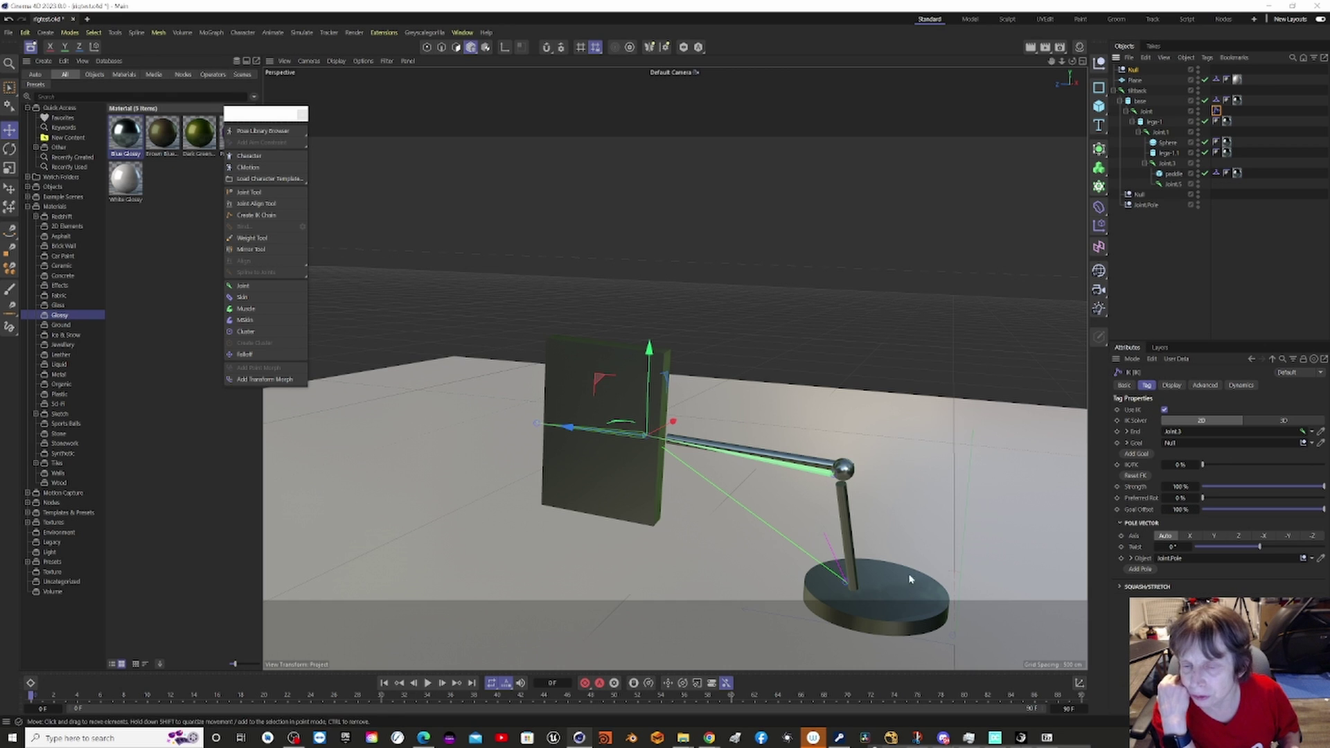
left_click(1167, 164)
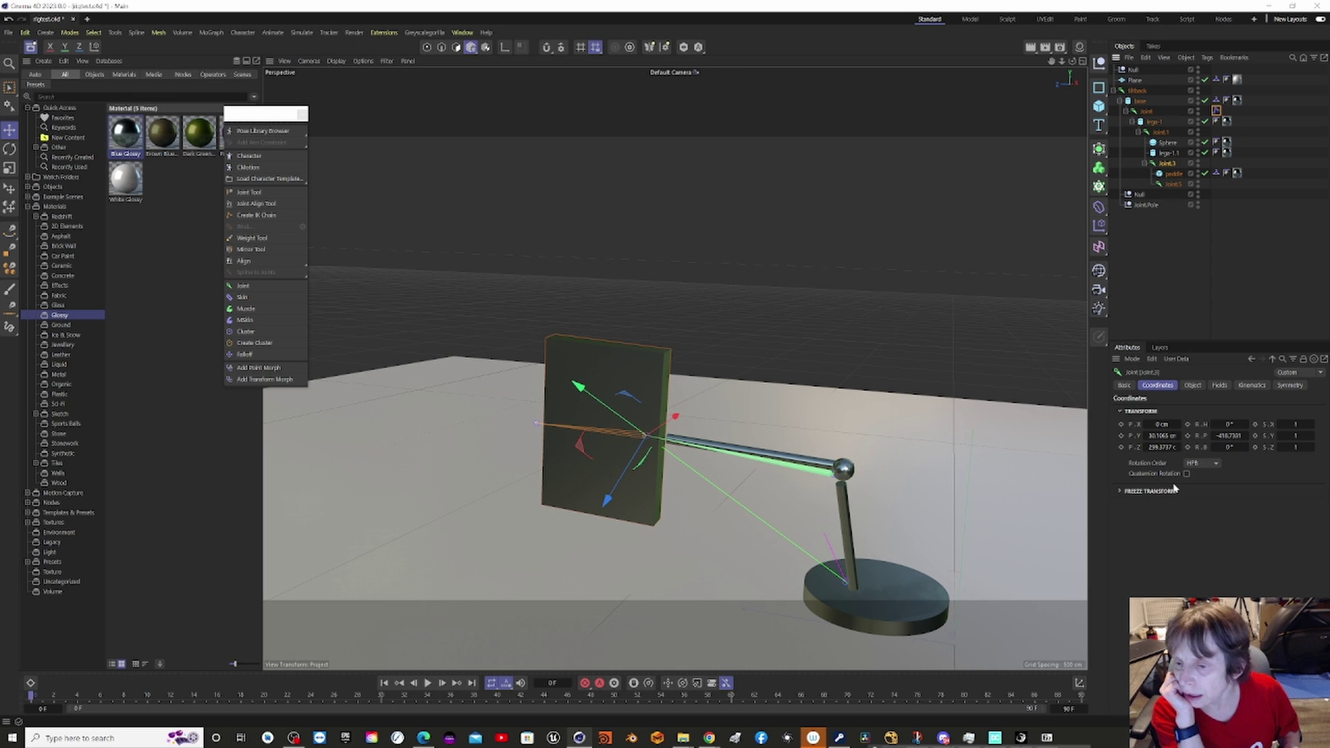
left_click(1193, 386)
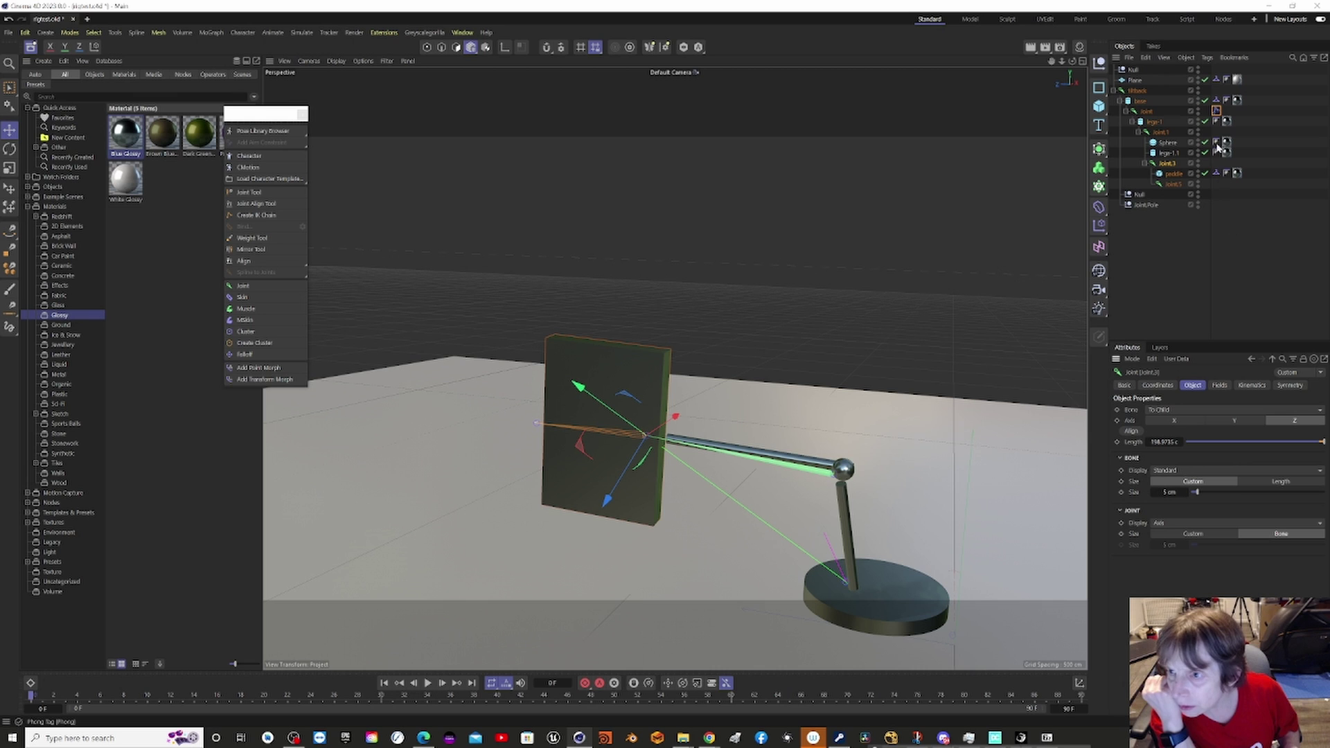
Step: Drag the IK target to re-pose the chain, then undo so the board stands upright
left_click(1216, 111)
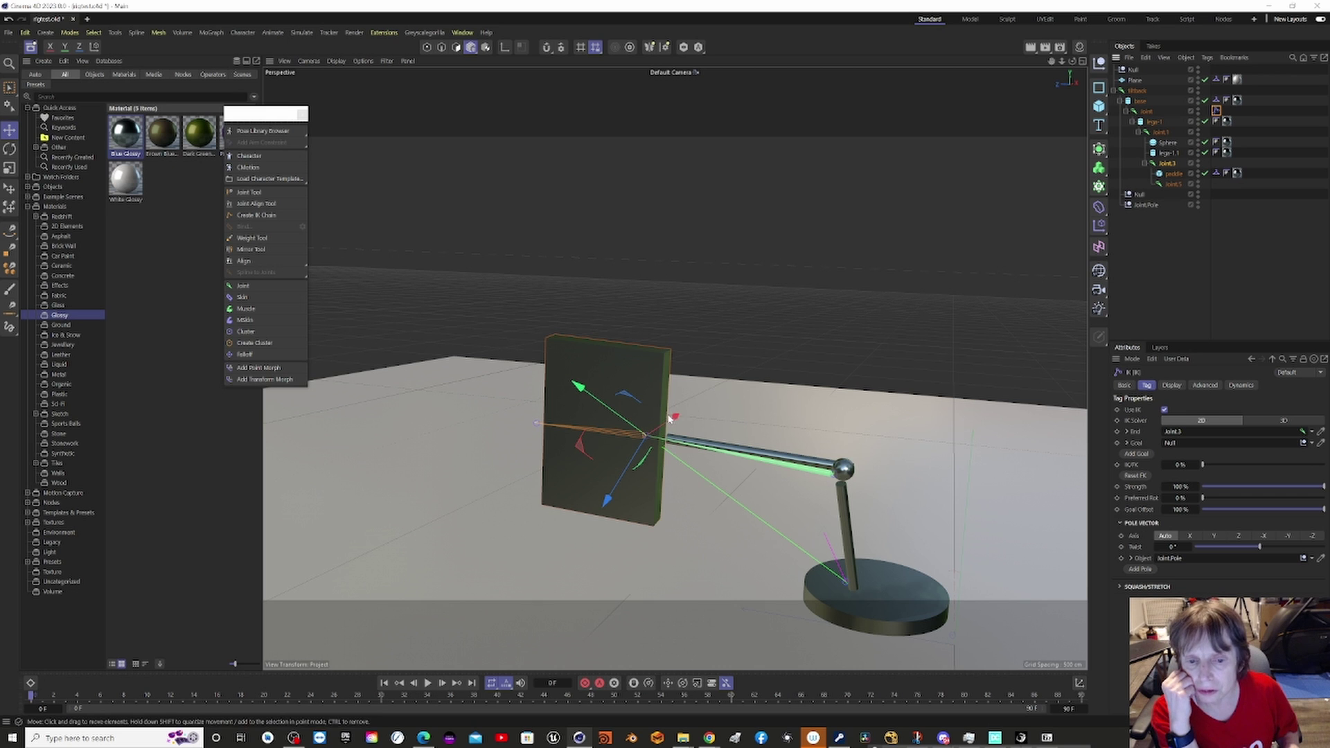
mouse_move(670, 416)
left_mouse_down()
mouse_move(696, 443)
mouse_move(649, 425)
mouse_move(701, 403)
mouse_move(696, 424)
left_mouse_up()
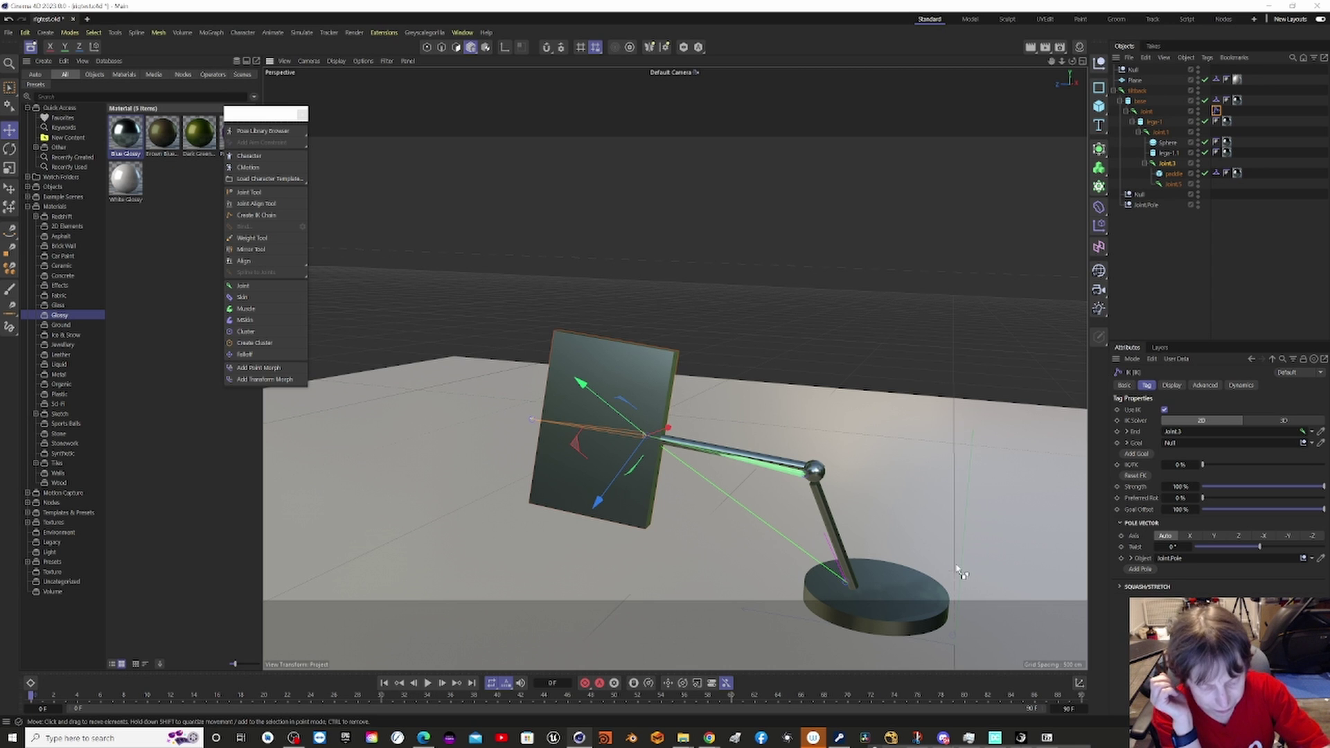
key("ctrl+z")
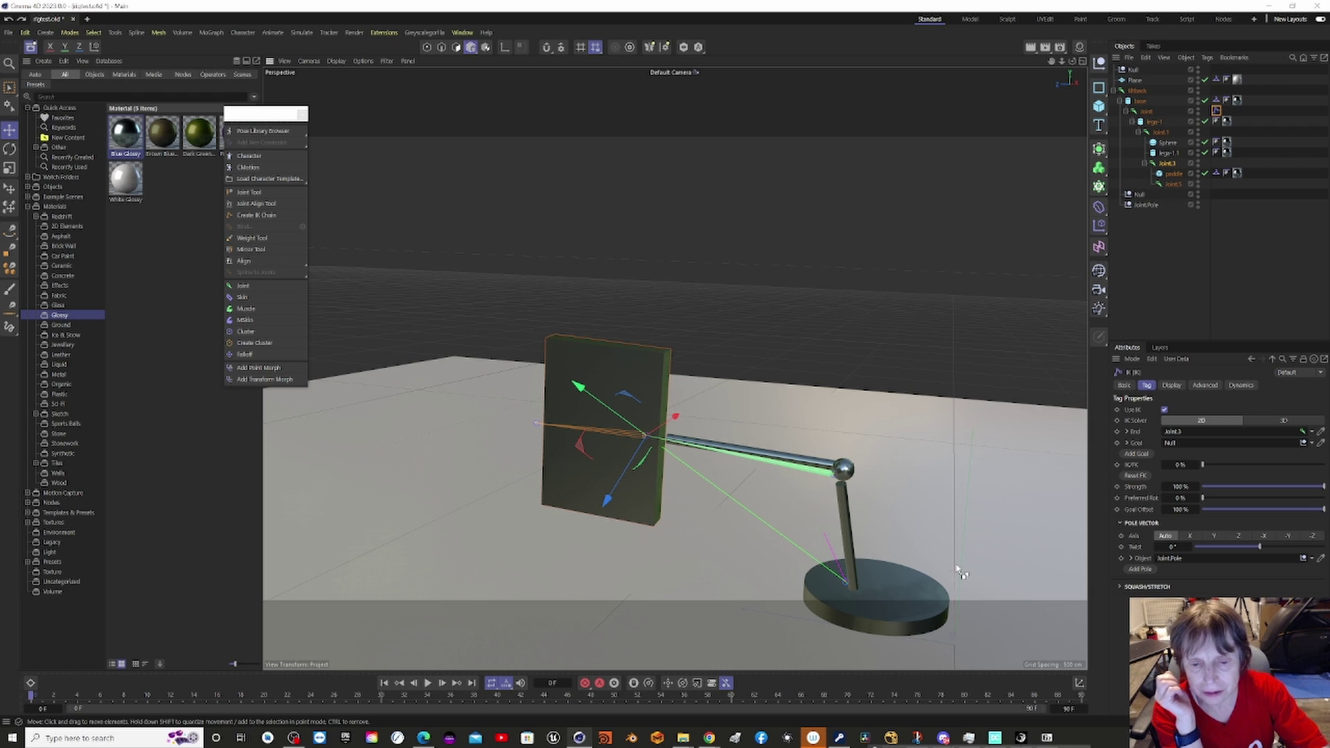
Step: Drag the goal Null so the arm bends at its elbow sphere toward the upright board
left_click(1134, 70)
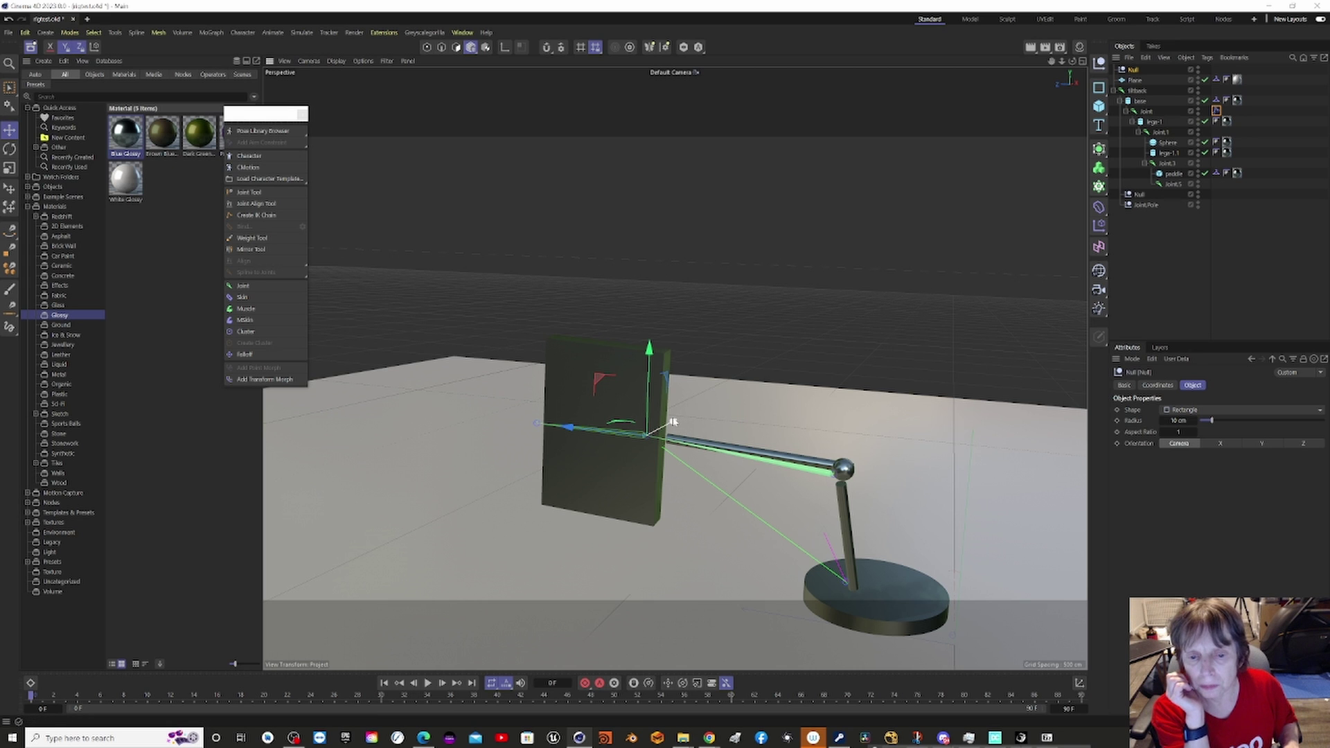
left_click_drag(673, 422, 657, 398)
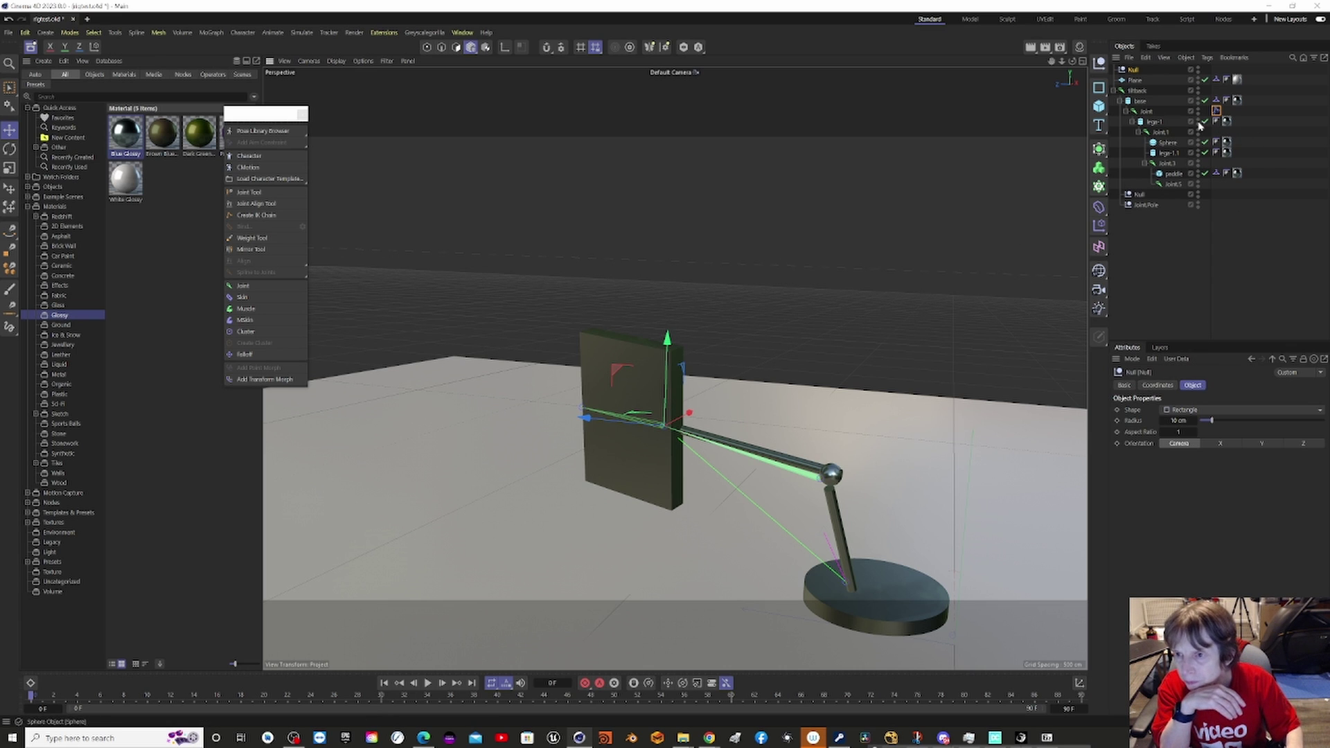
Step: Show the base's IK tag: chain to joint.3, Null as goal, Joint.Pole as pole
left_click(1216, 102)
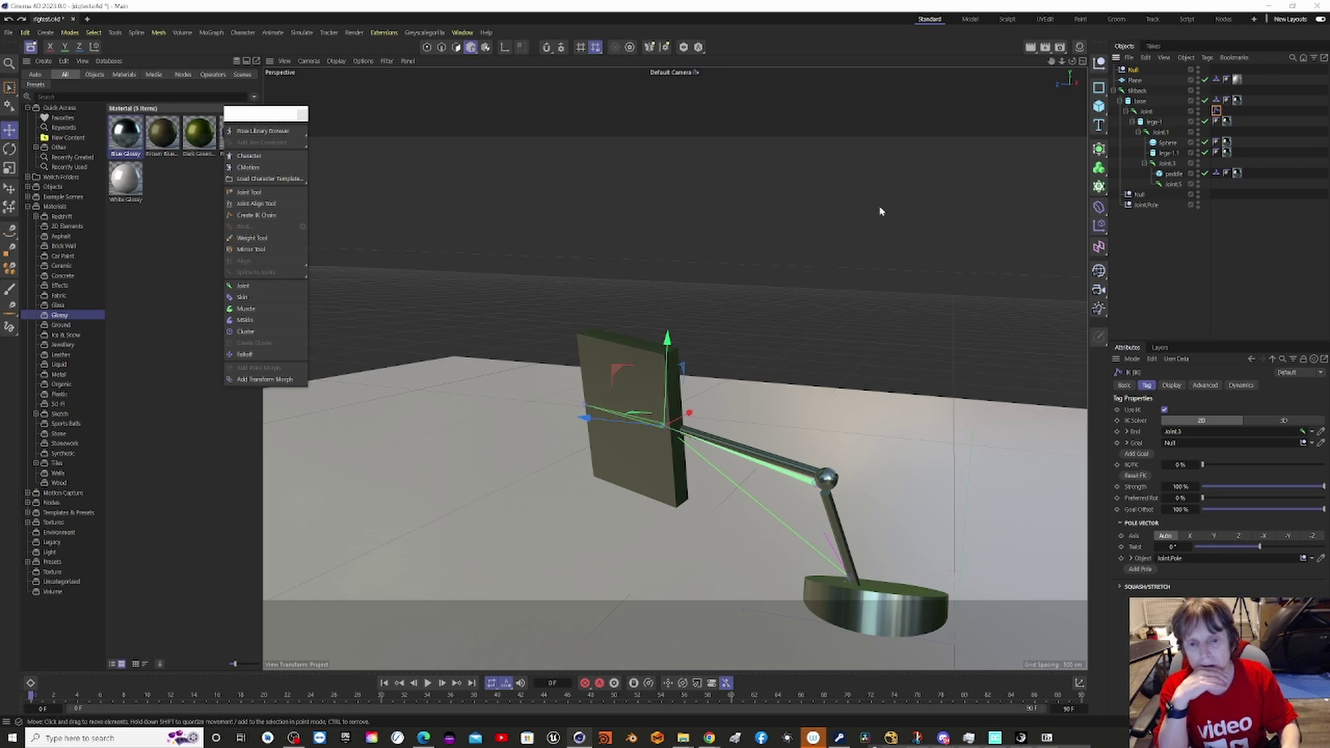
Step: Drag the goal Null up and to the right in two moves so the board tilts toward it
left_click(1134, 70)
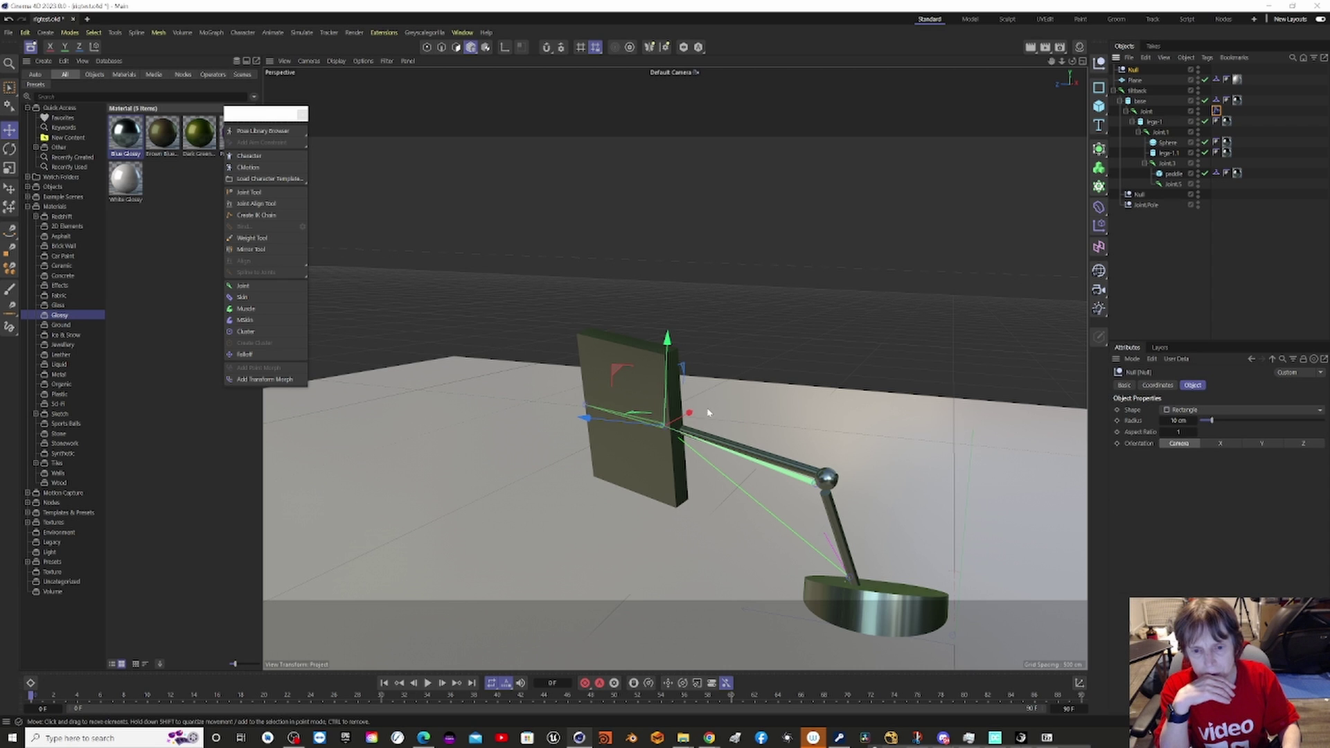
left_click_drag(691, 414, 789, 594)
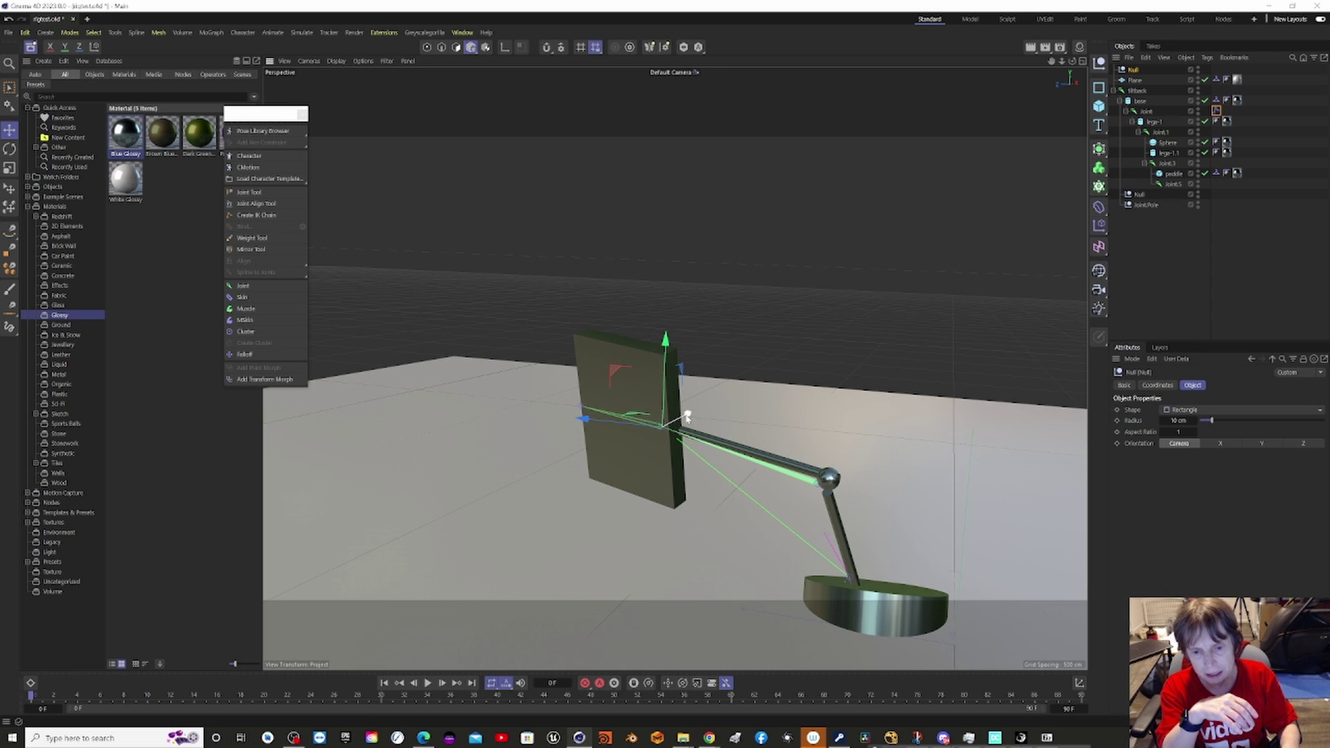
left_click_drag(687, 416, 907, 402)
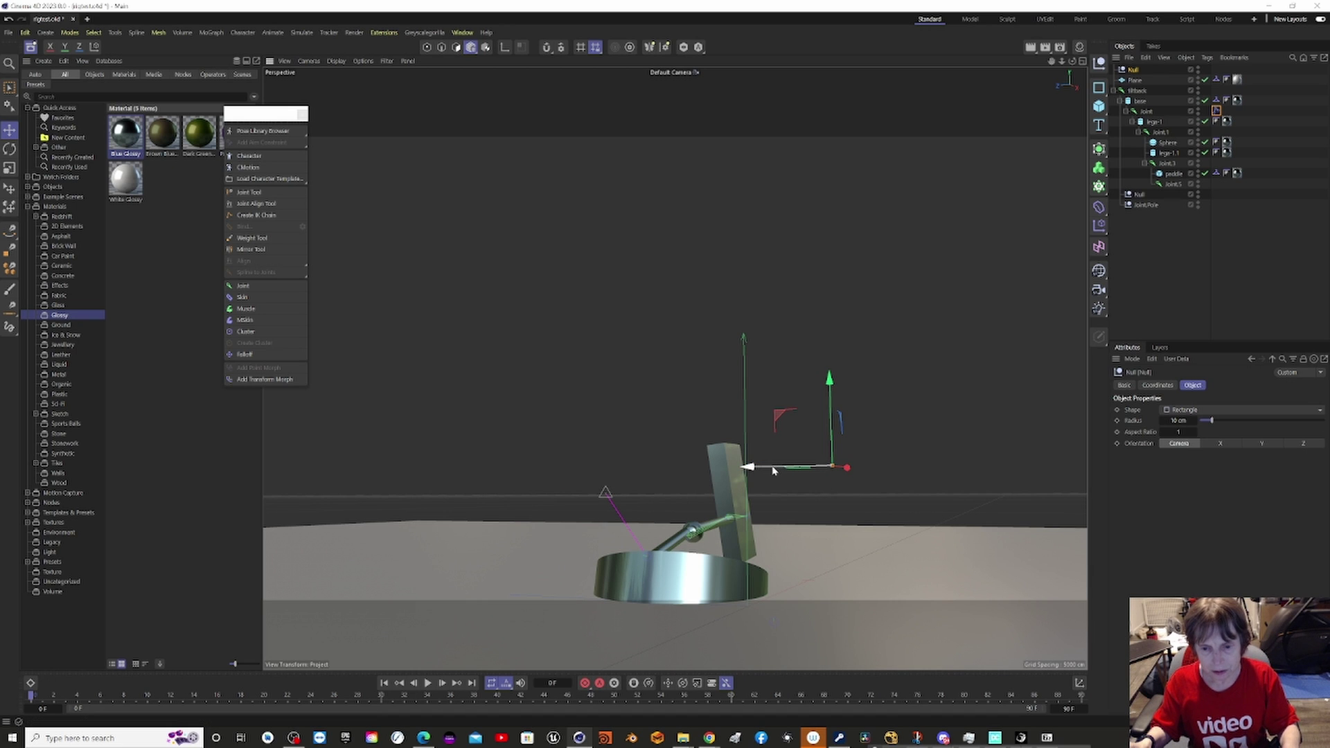
Step: Slide the goal null left, then frame the view on the titback joint chain
left_click_drag(773, 470, 805, 466)
scroll(805, 471, "up", 6)
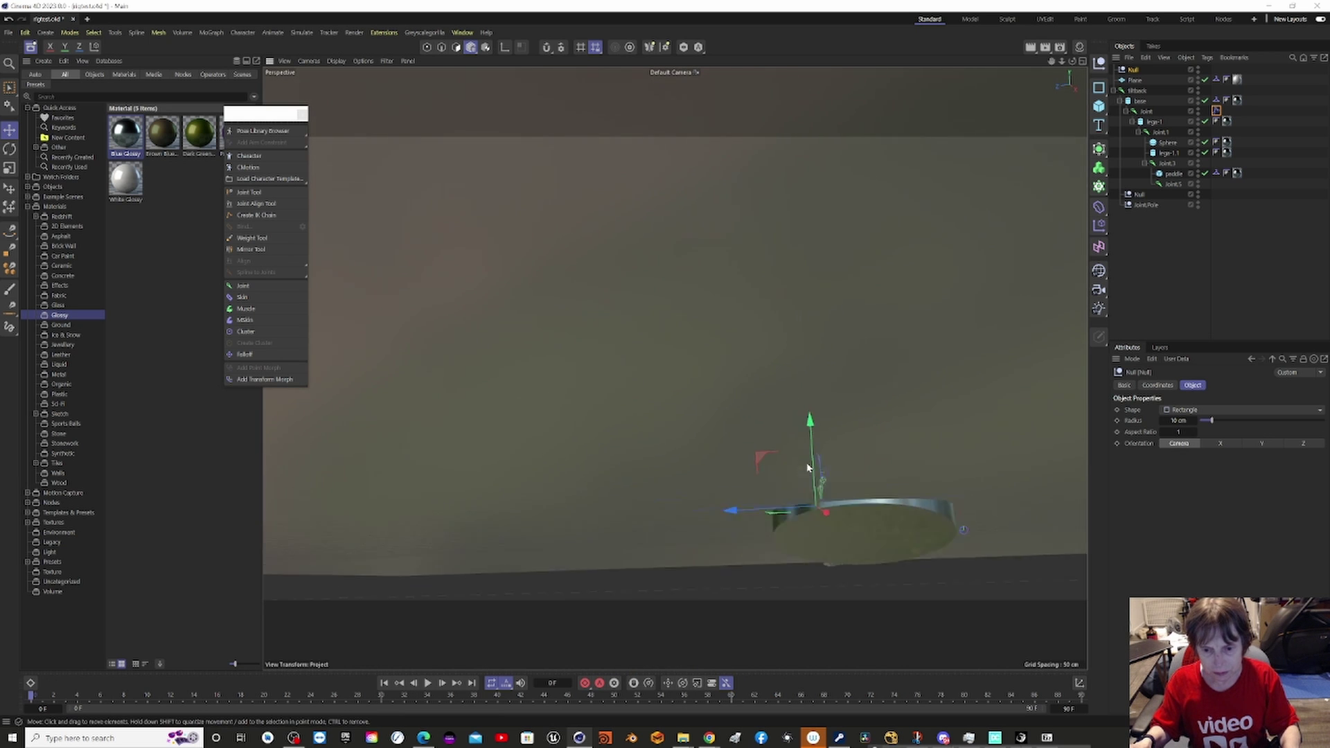
scroll(818, 470, "up", 6)
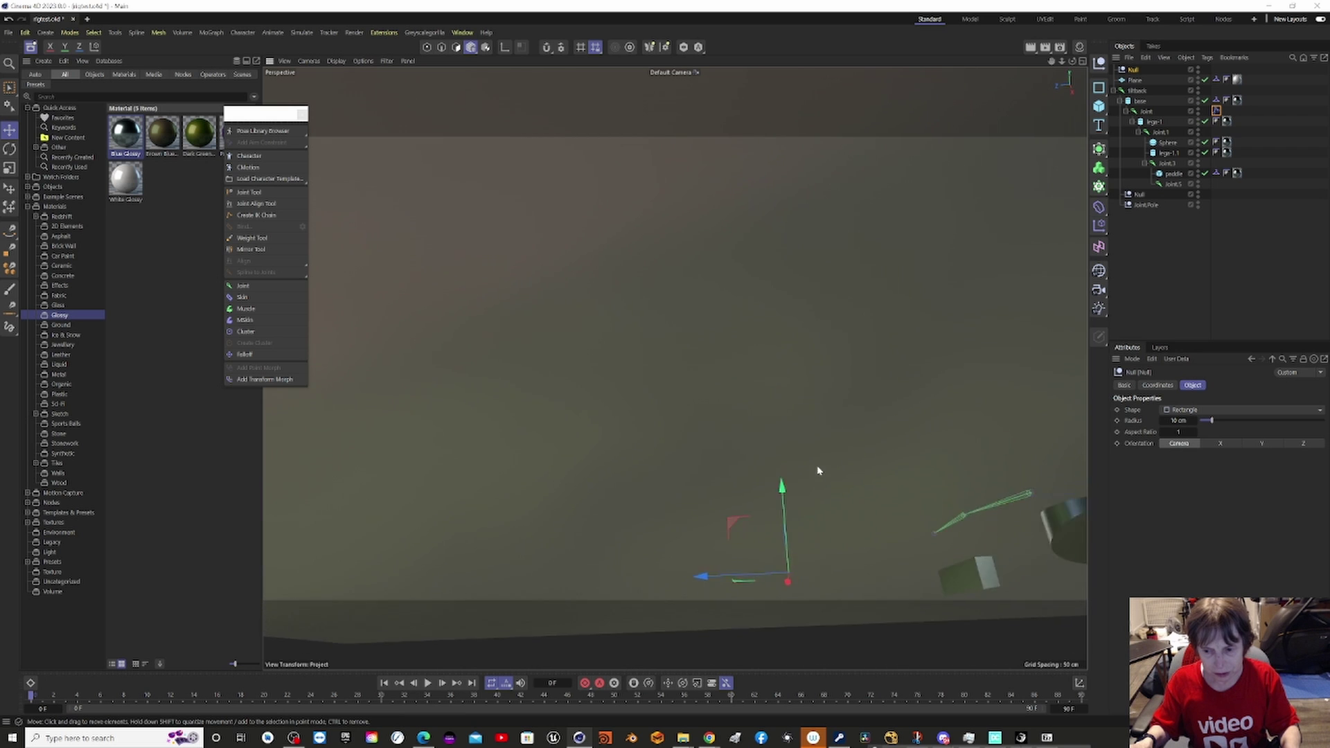
scroll(821, 469, "down", 5)
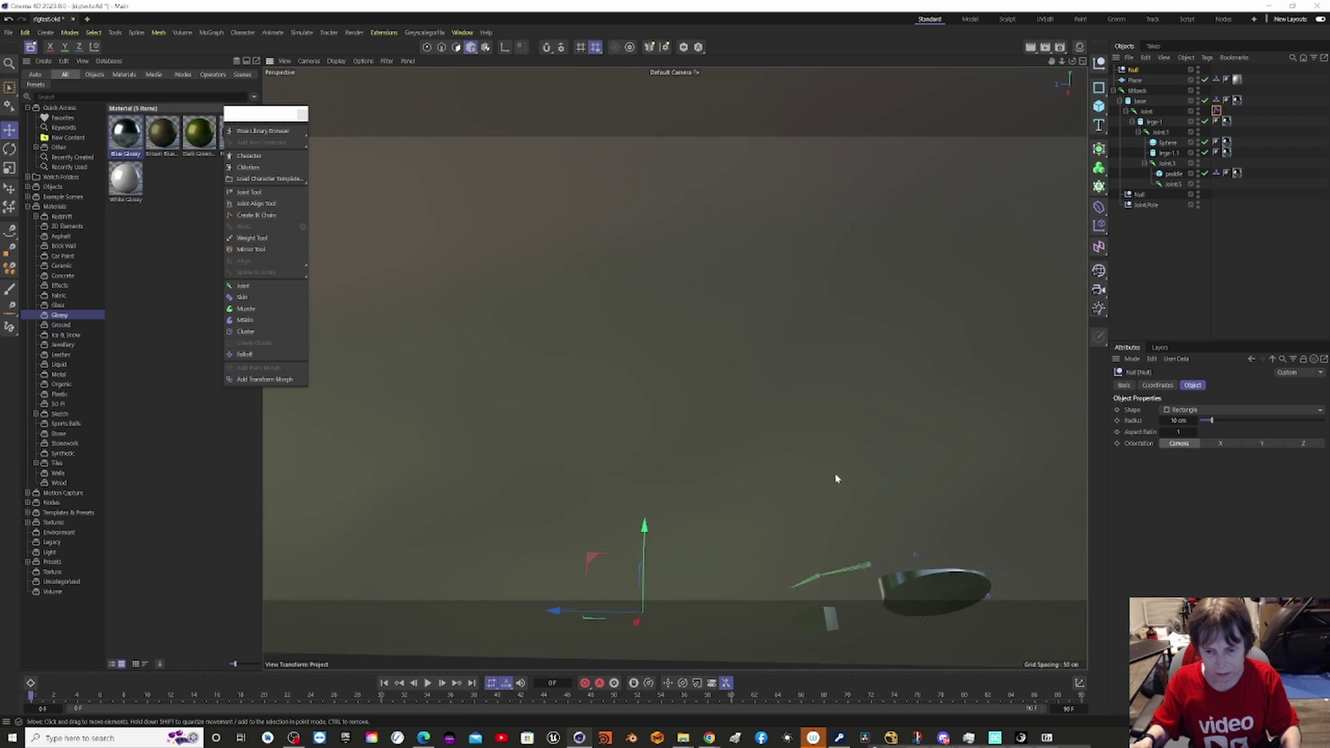
left_click_drag(836, 478, 857, 493, "alt")
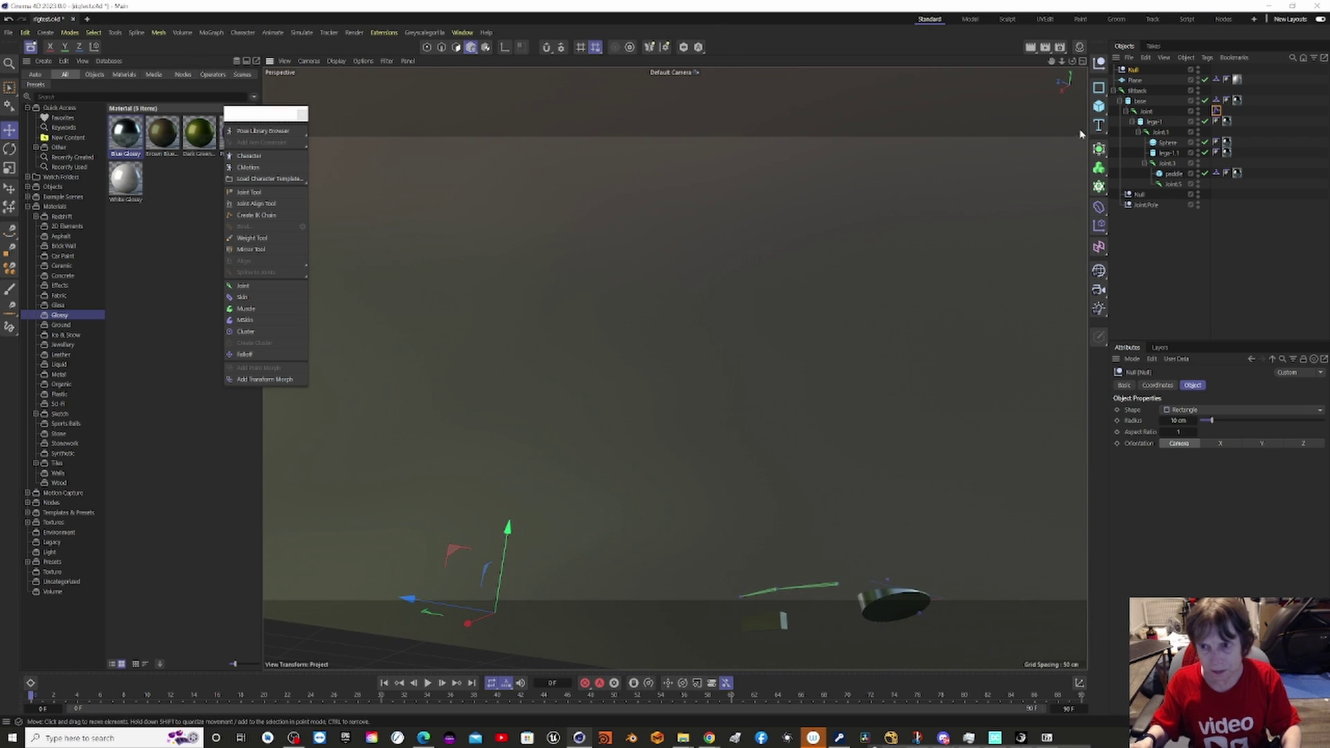
left_click(1138, 90)
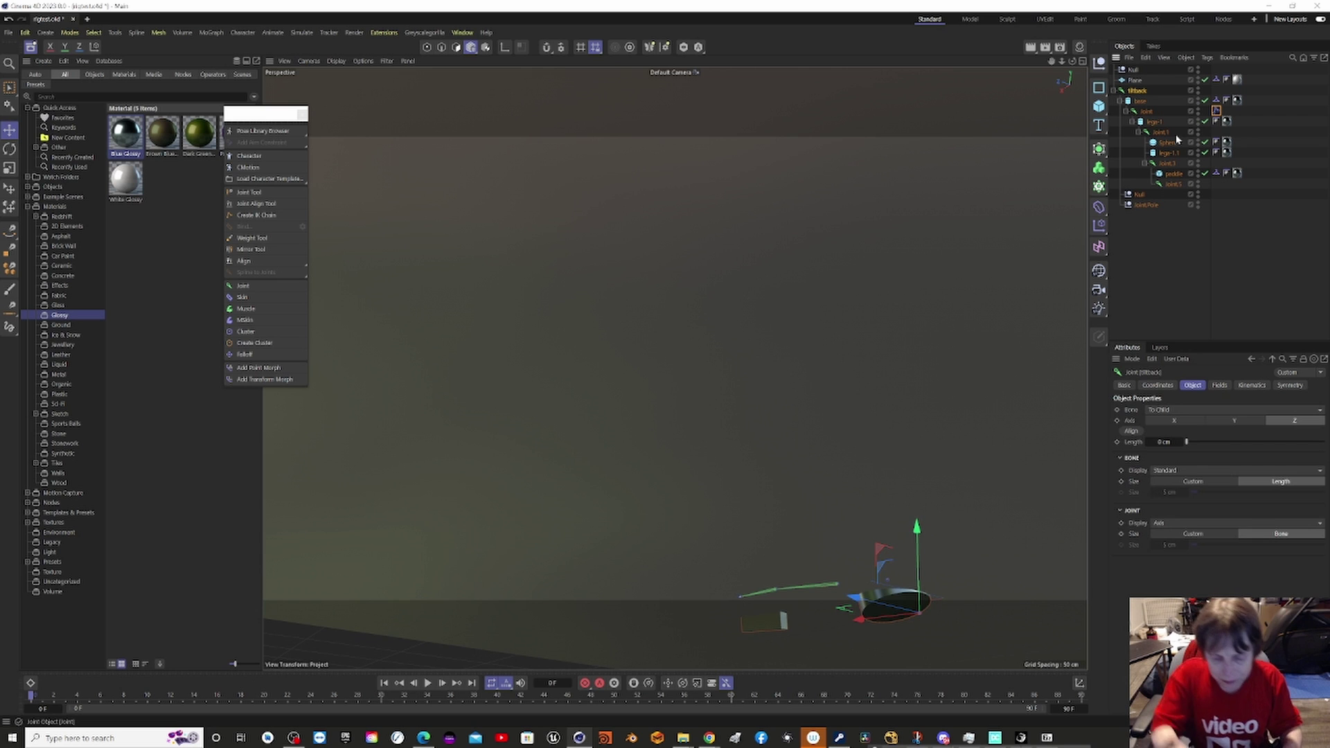
key("o")
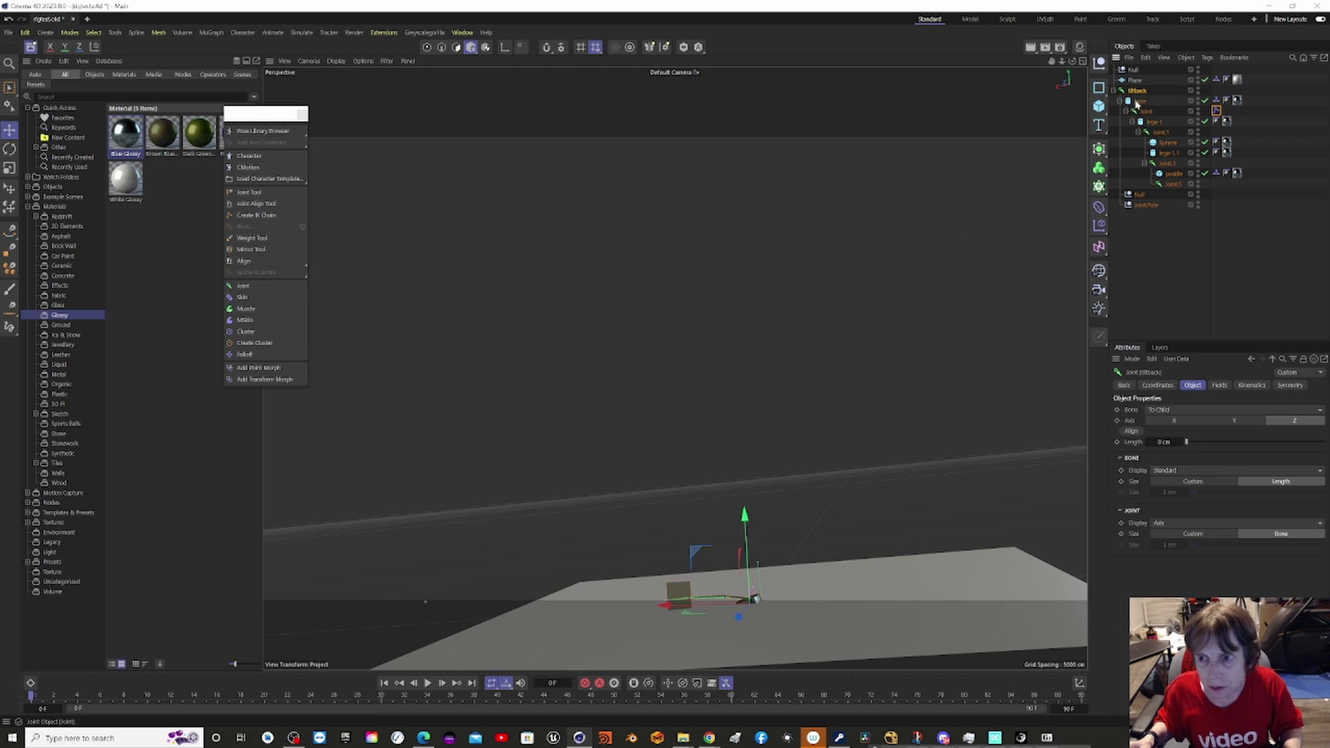
Step: Move the goal null along X beside the rig and raise it slightly on Y
left_click(1137, 69)
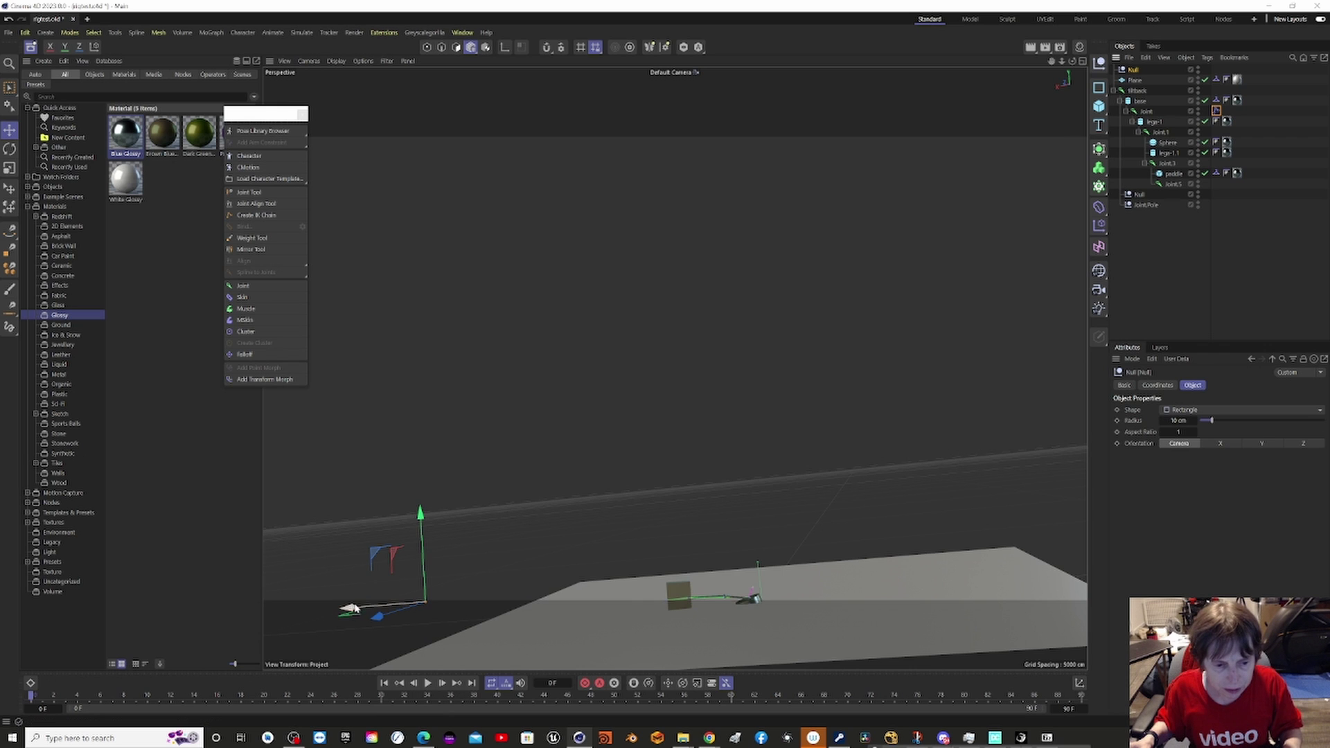
left_click_drag(349, 609, 643, 579)
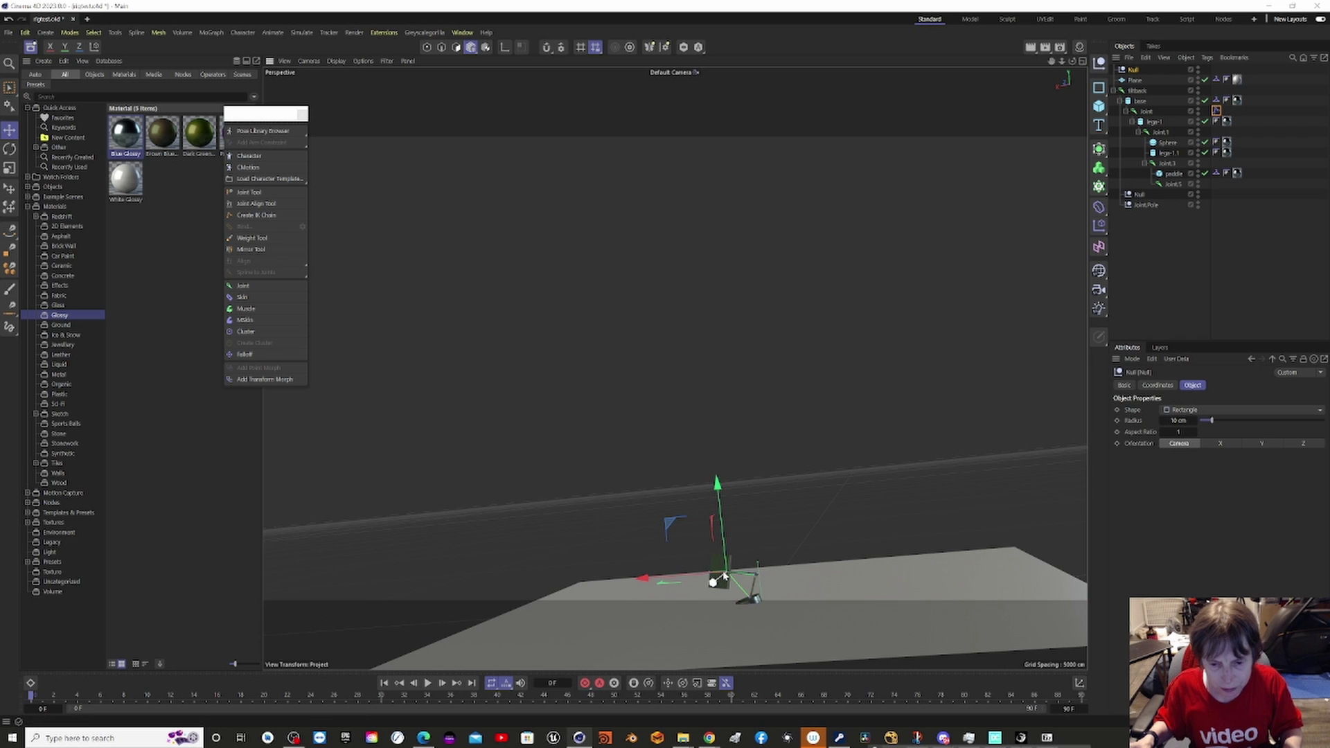
left_click_drag(728, 574, 732, 567)
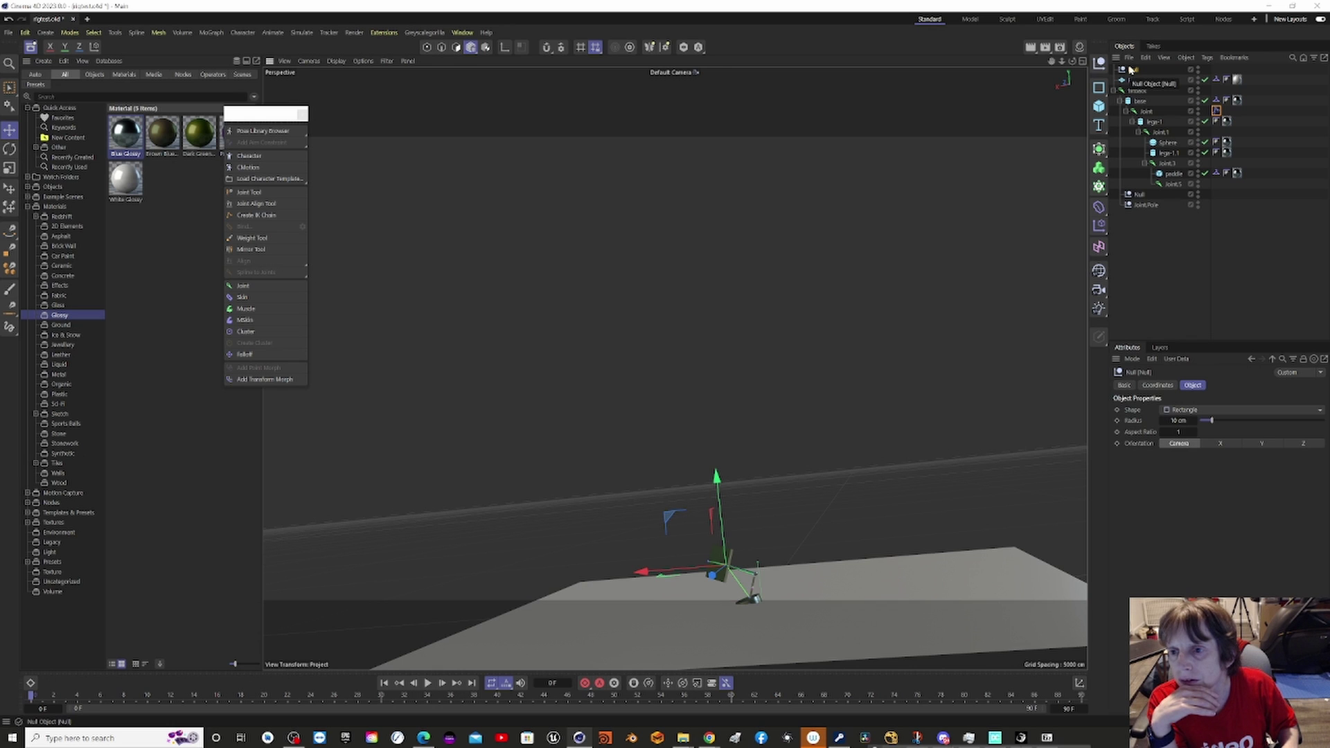
Step: Show the goal null's position coordinates and slide it along X to about 305.6 cm
left_click(1160, 385)
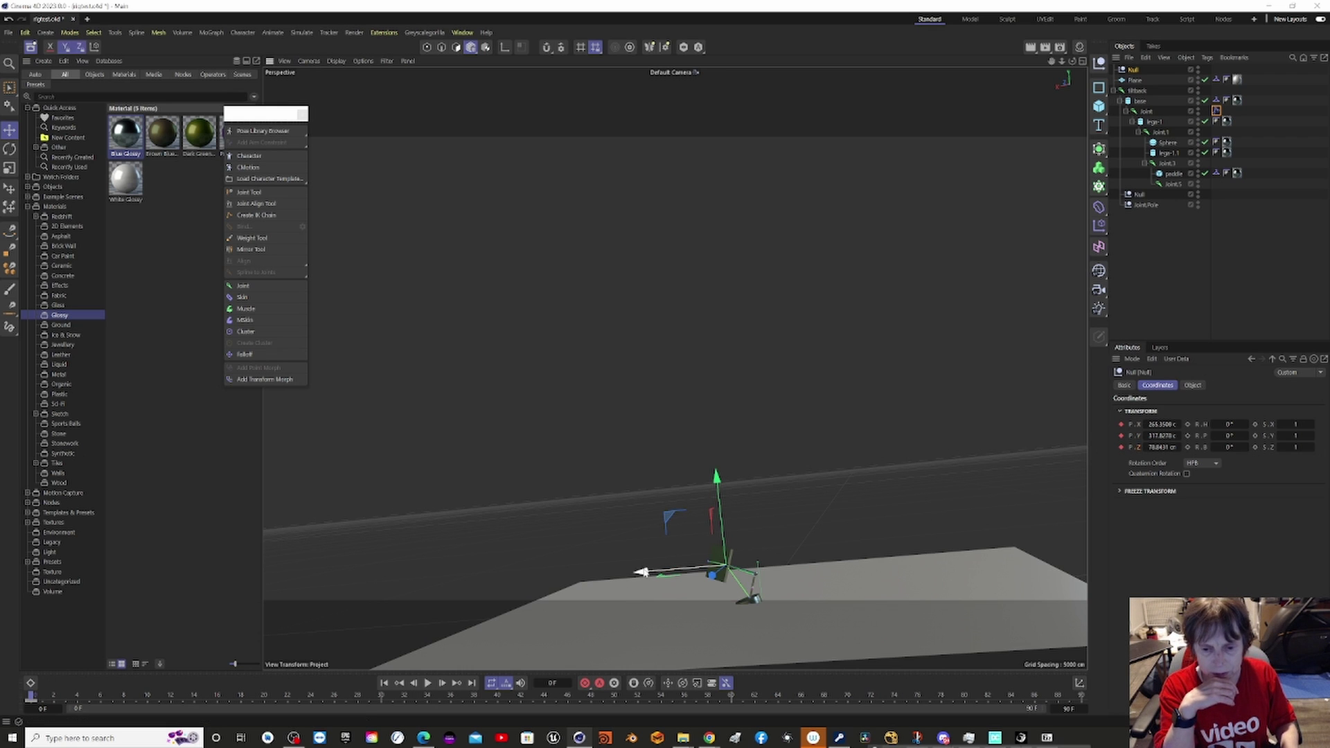
left_click_drag(643, 572, 649, 671)
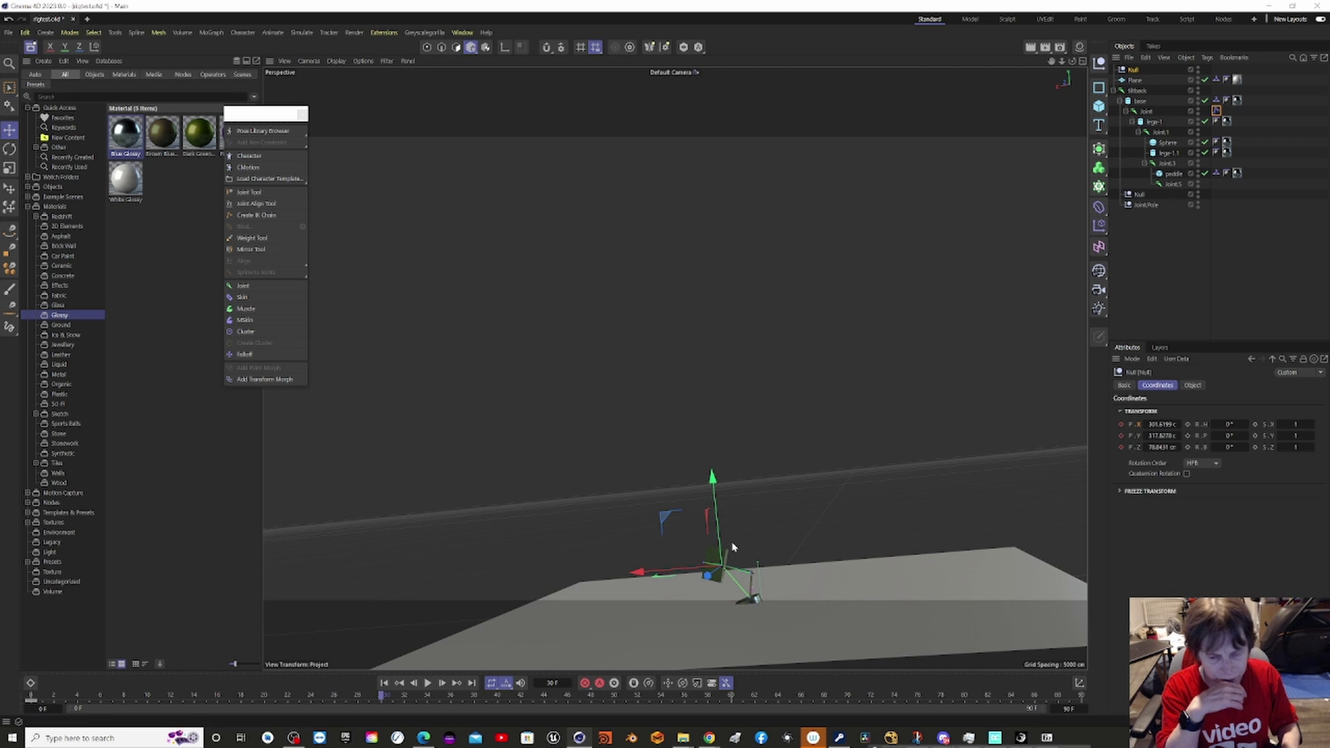
Step: View the rig from above, lower the goal null along Y, and play the animation
left_click_drag(695, 575, 741, 629, "alt")
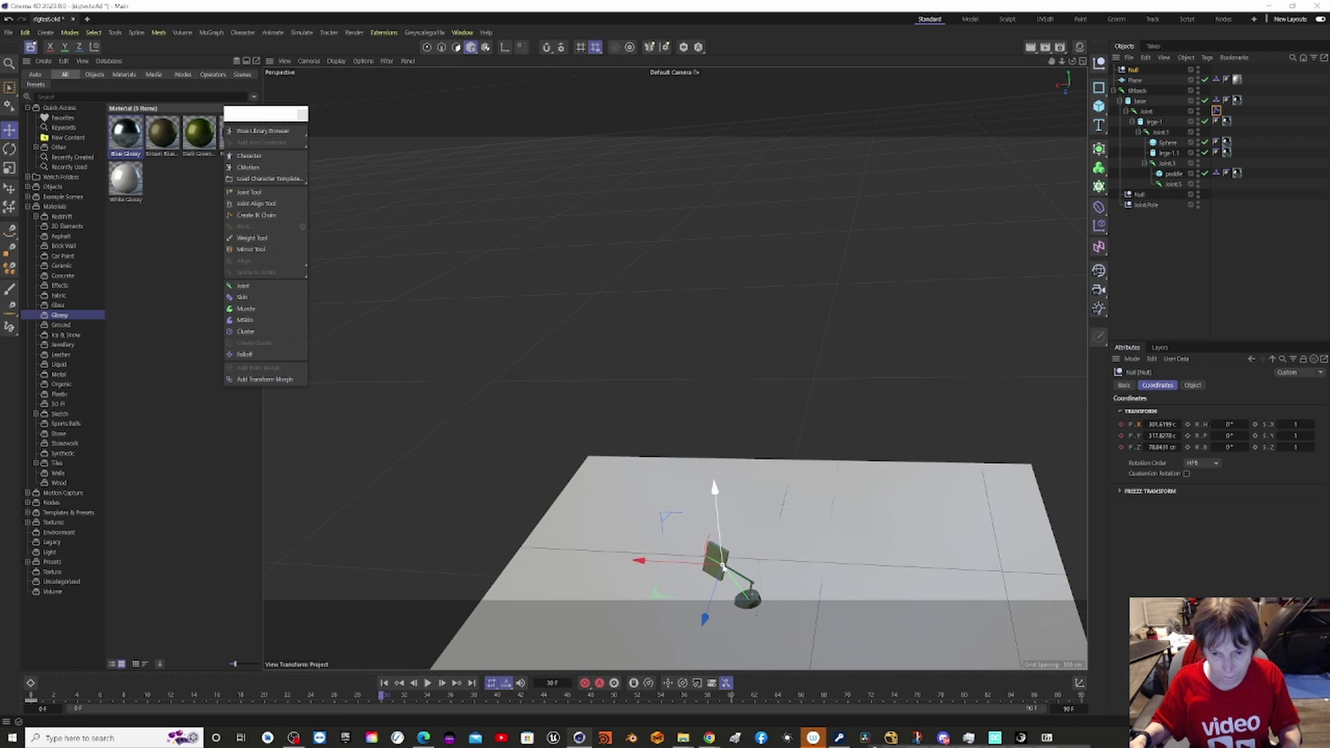
left_click_drag(715, 516, 696, 650)
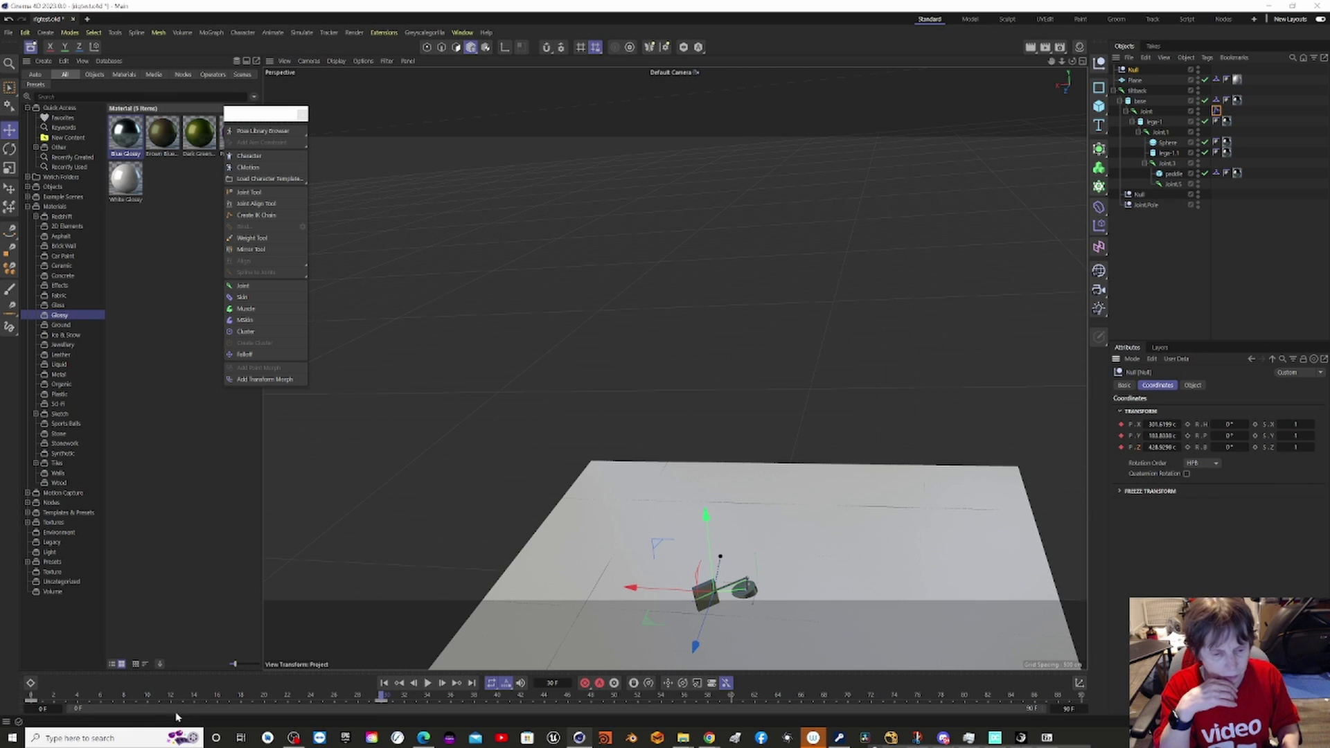
left_click(385, 685)
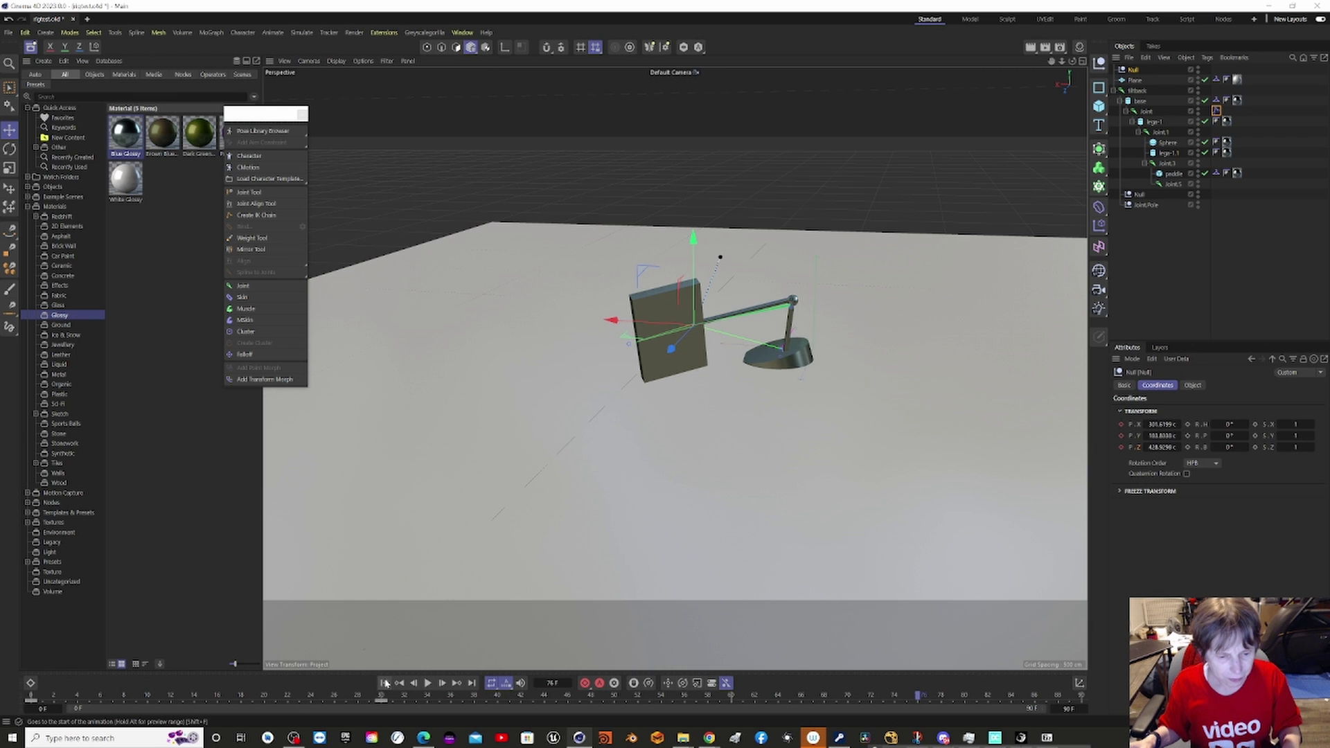
Step: From the first frame, lower the goal null along Y only to about 275.4 cm
left_click(398, 682)
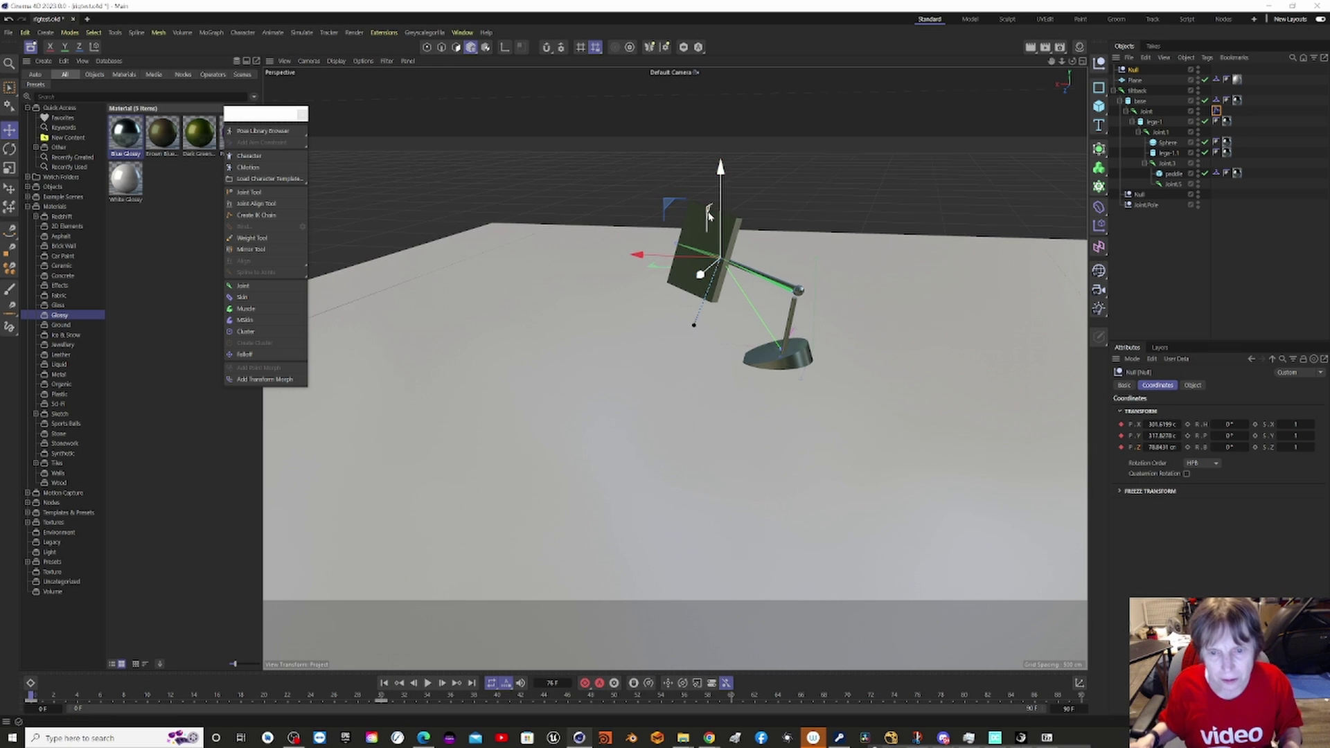
mouse_move(713, 264)
left_mouse_down("alt")
mouse_move(738, 258)
mouse_move(721, 262)
left_mouse_up("alt")
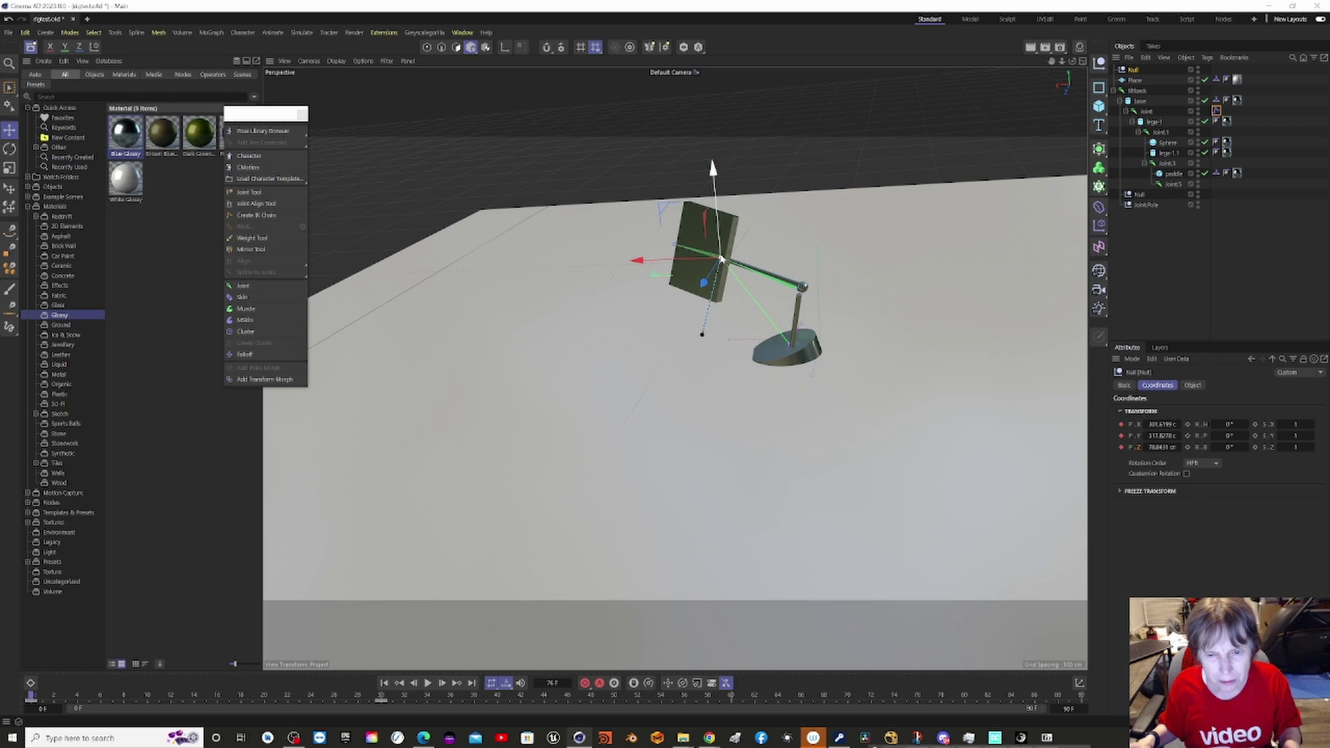
key("x")
key("z")
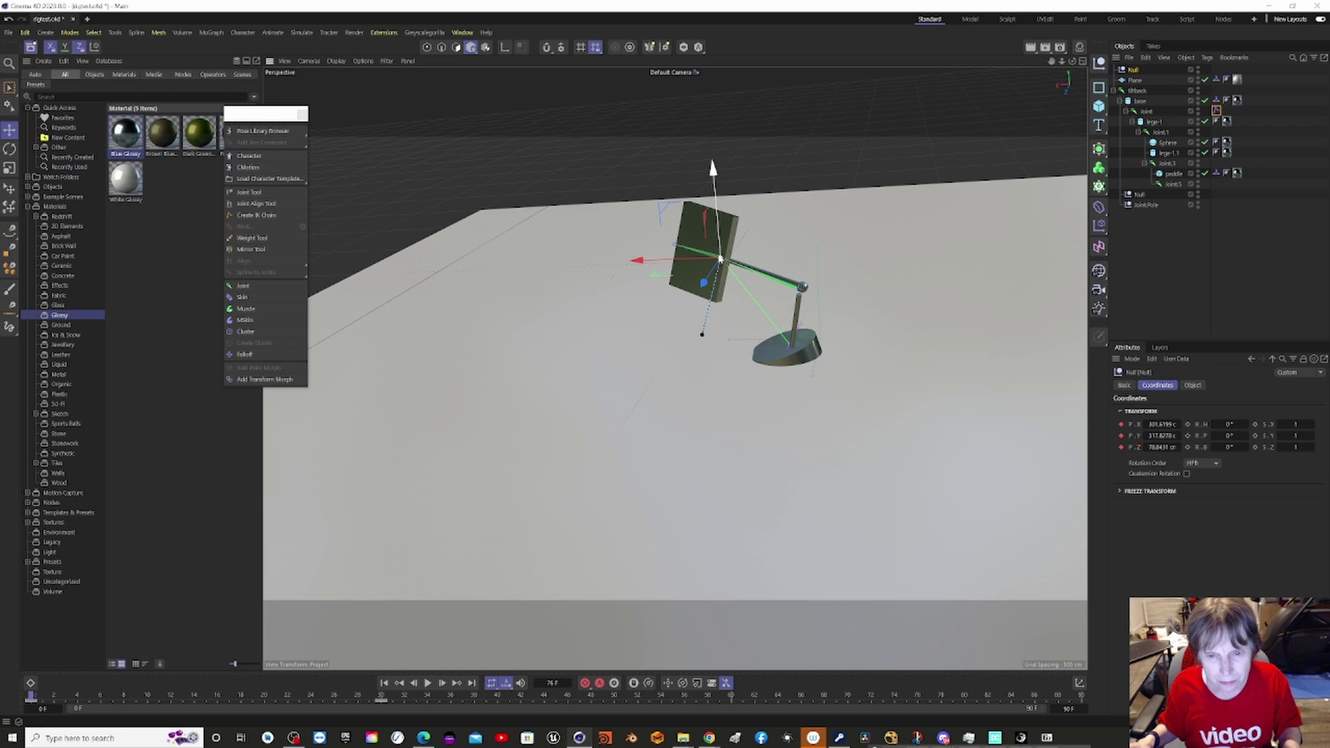
left_click_drag(685, 260, 684, 277)
Step: Unlock the X and Z axes and slide the goal null sideways
key("x")
key("z")
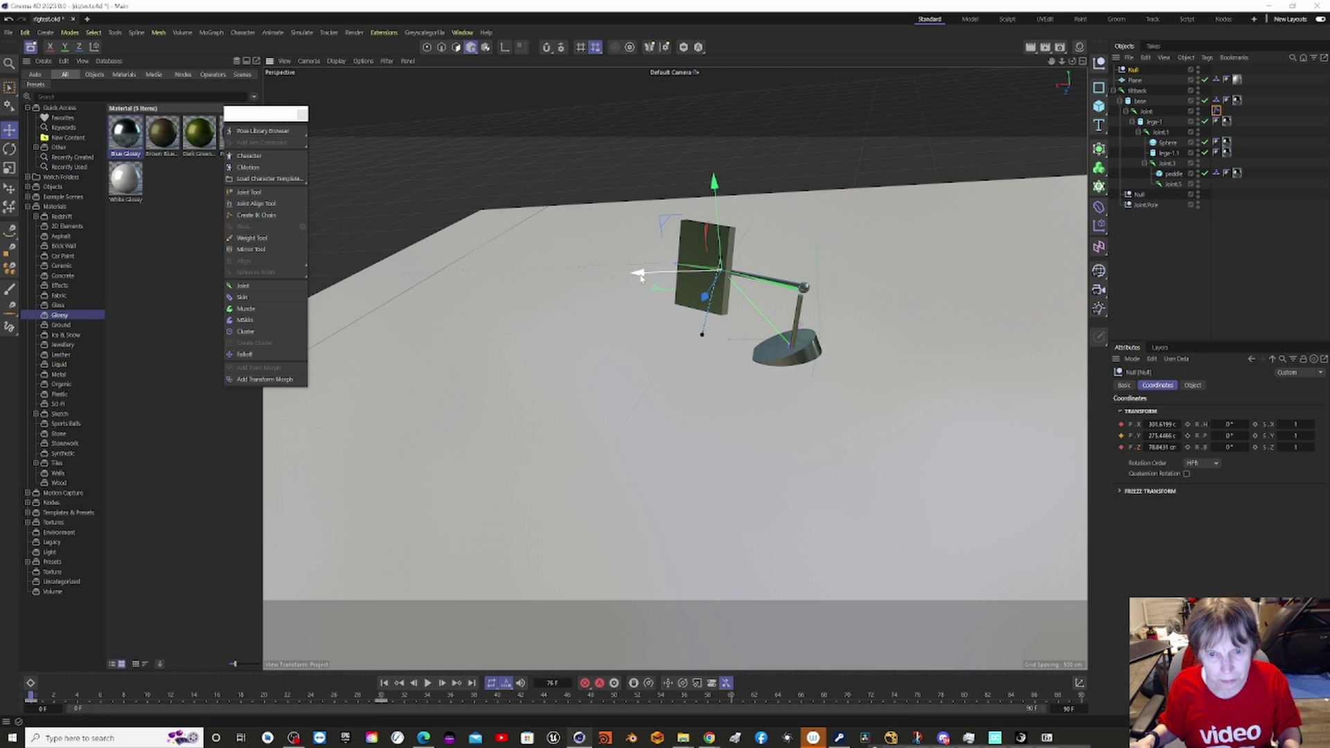
left_click_drag(638, 275, 667, 302)
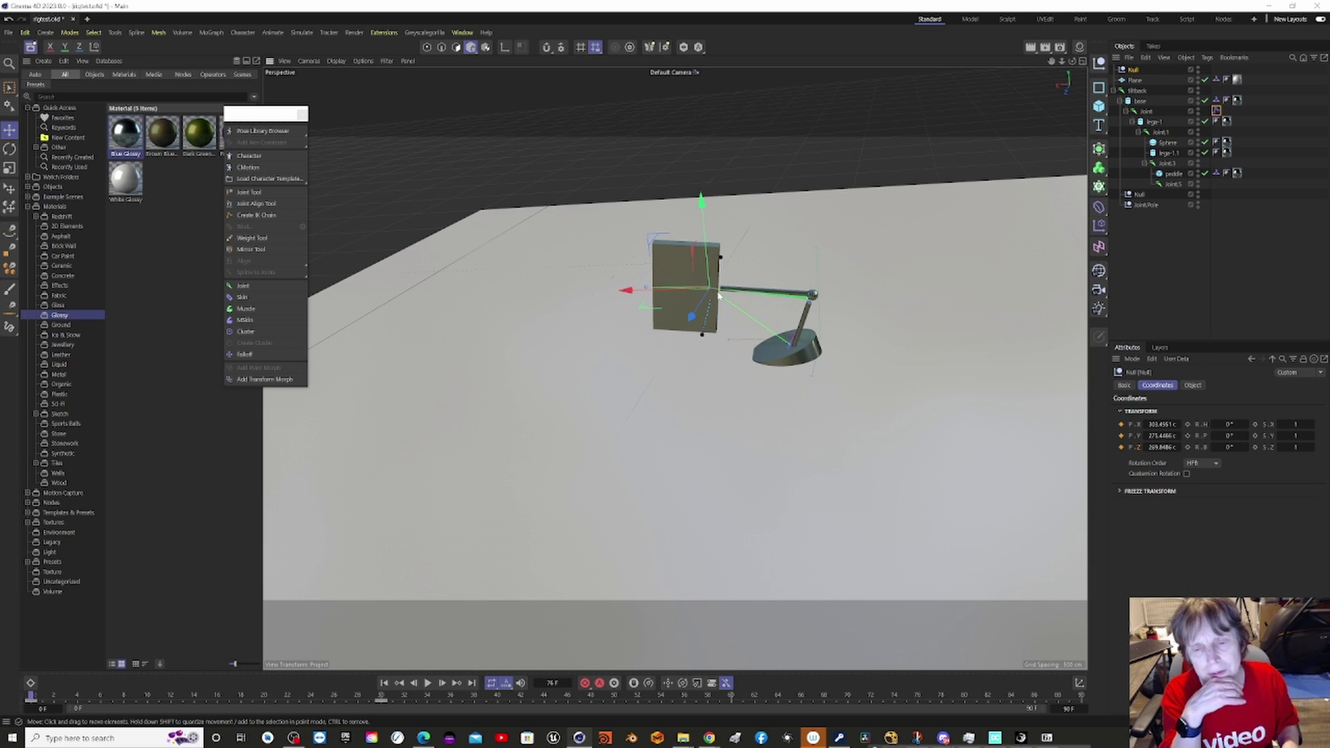
Step: Nudge Joint.1 with the Move tool so the pole tilts slightly
left_click(816, 296)
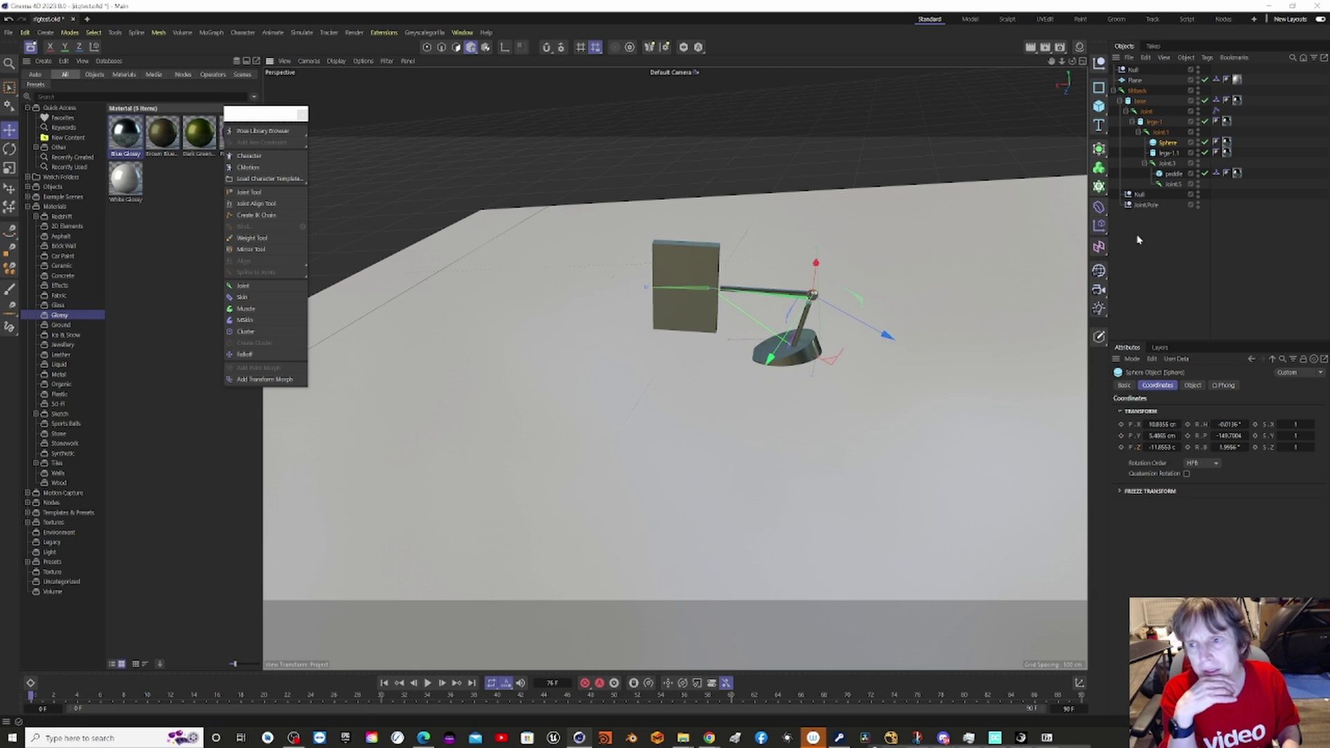
left_click(1161, 133)
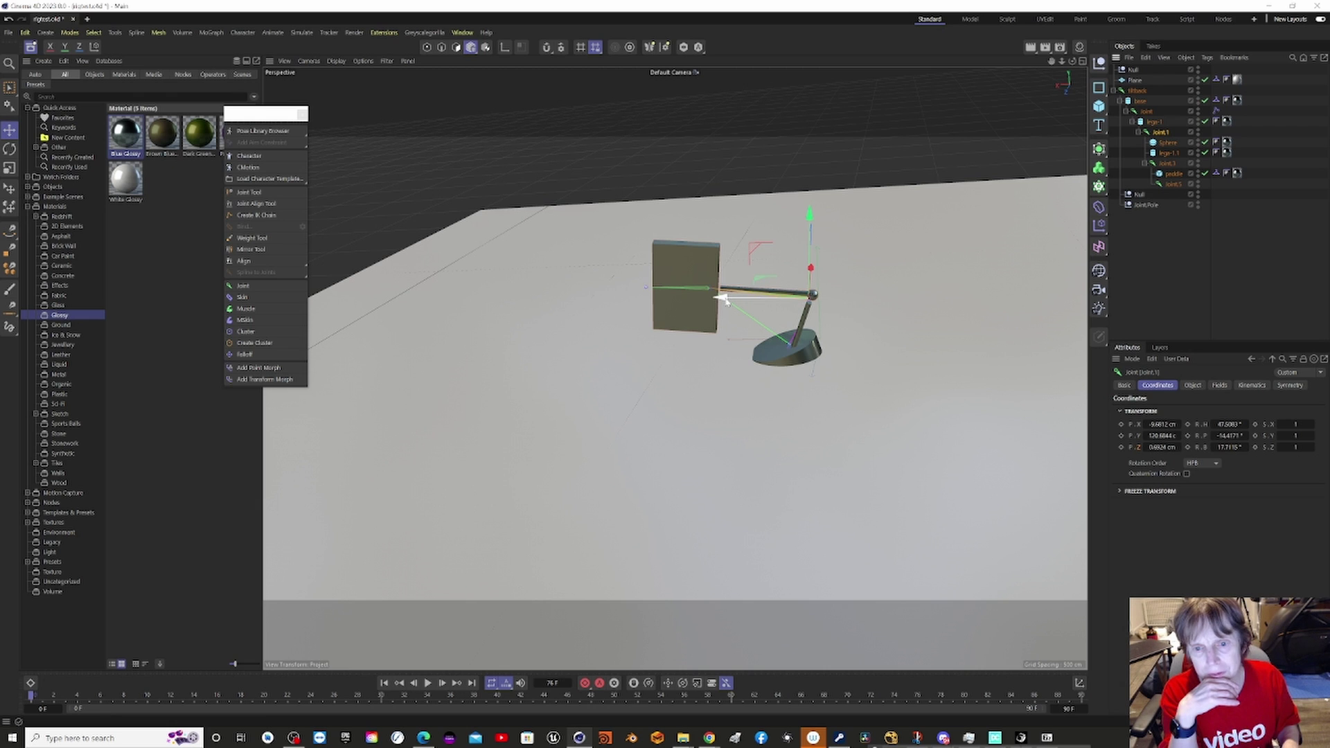
mouse_move(724, 299)
left_mouse_down()
mouse_move(707, 299)
mouse_move(732, 292)
mouse_move(722, 297)
left_mouse_up()
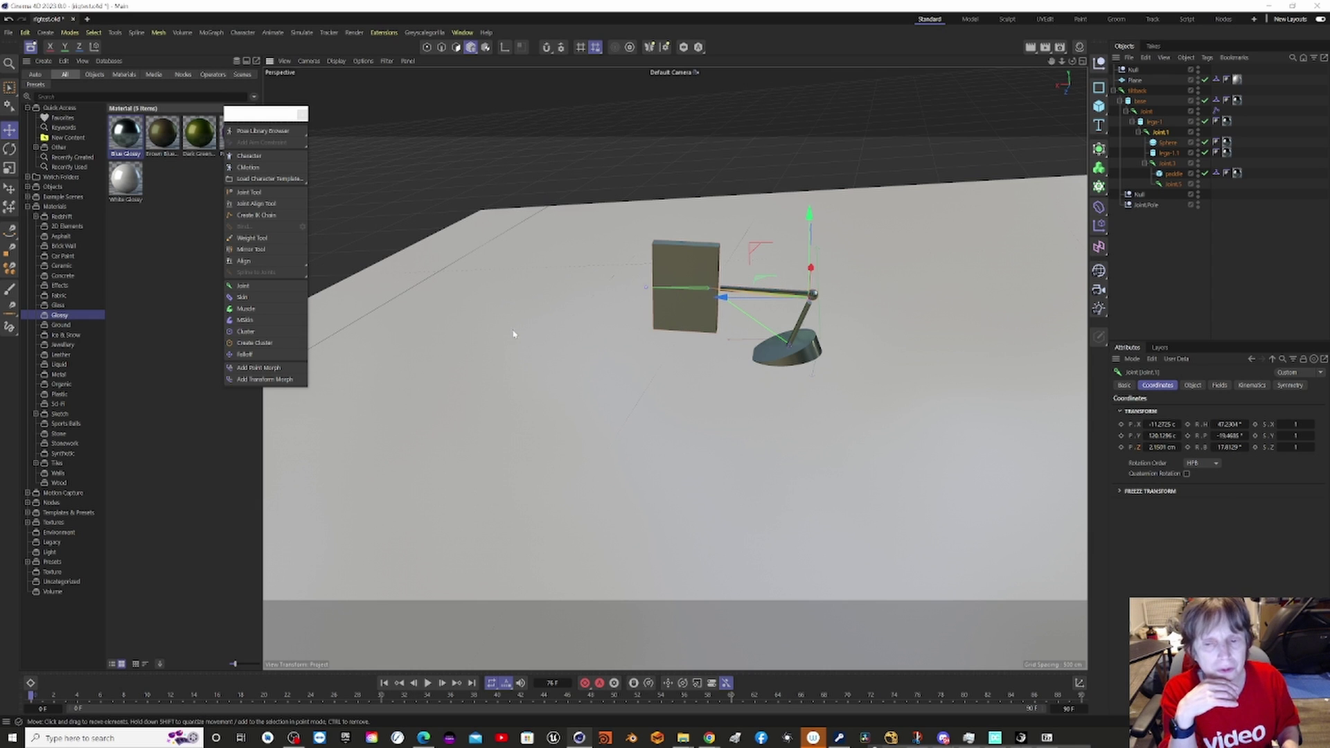
Step: Rotate the arm joint about 55° in heading, then play and pause the animation from the start
left_click(10, 151)
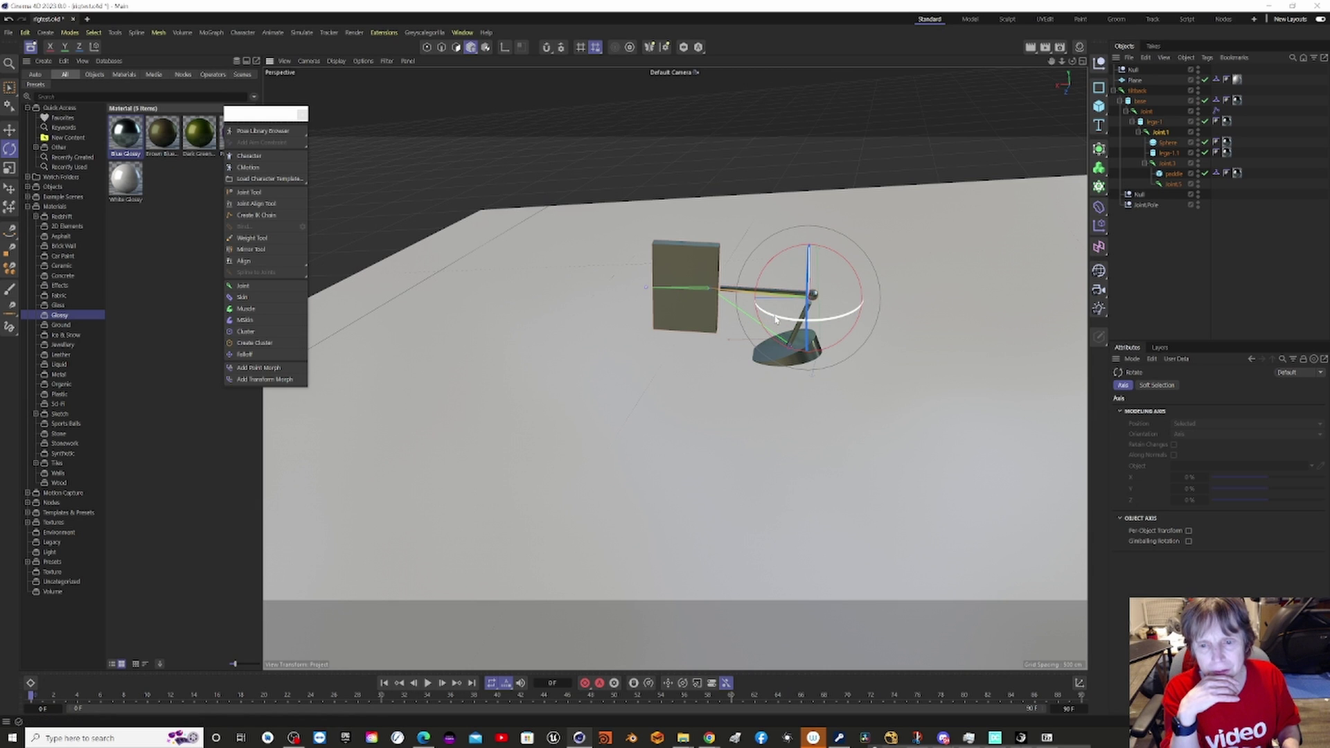
left_click_drag(776, 318, 741, 326)
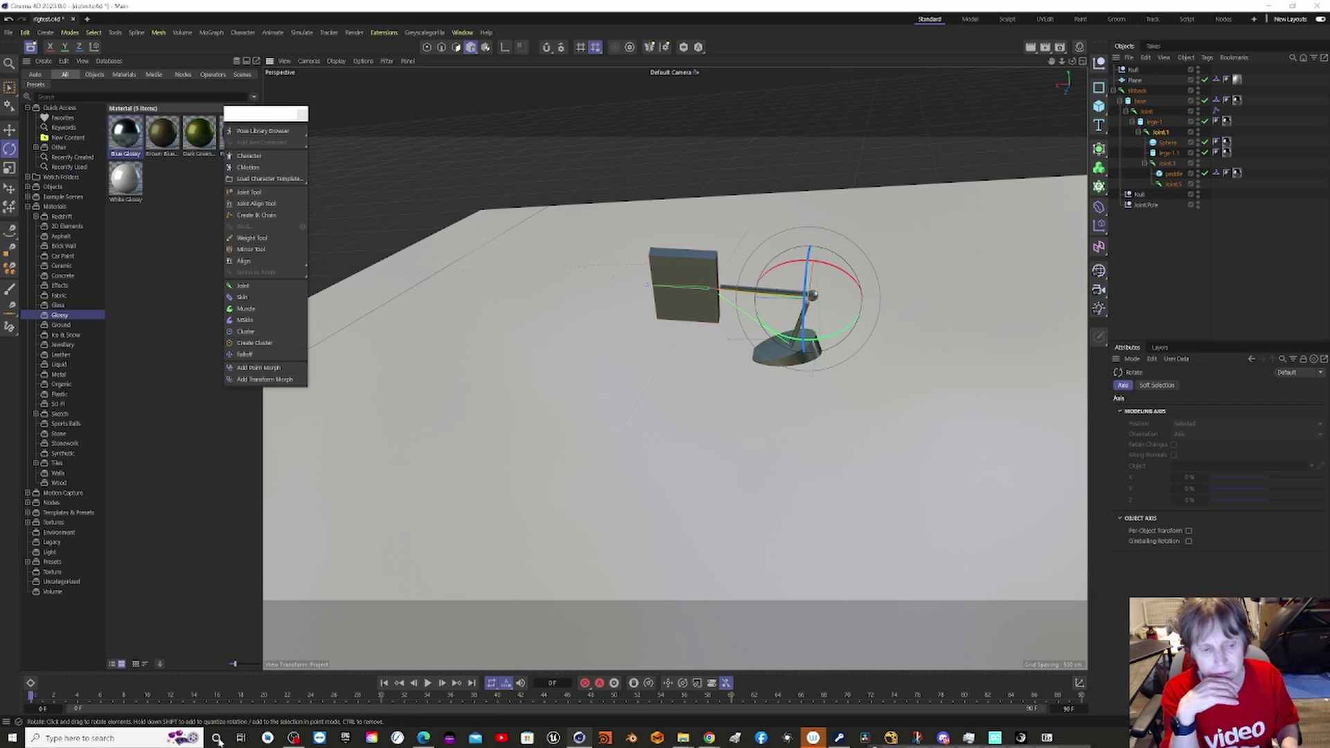
left_click(386, 684)
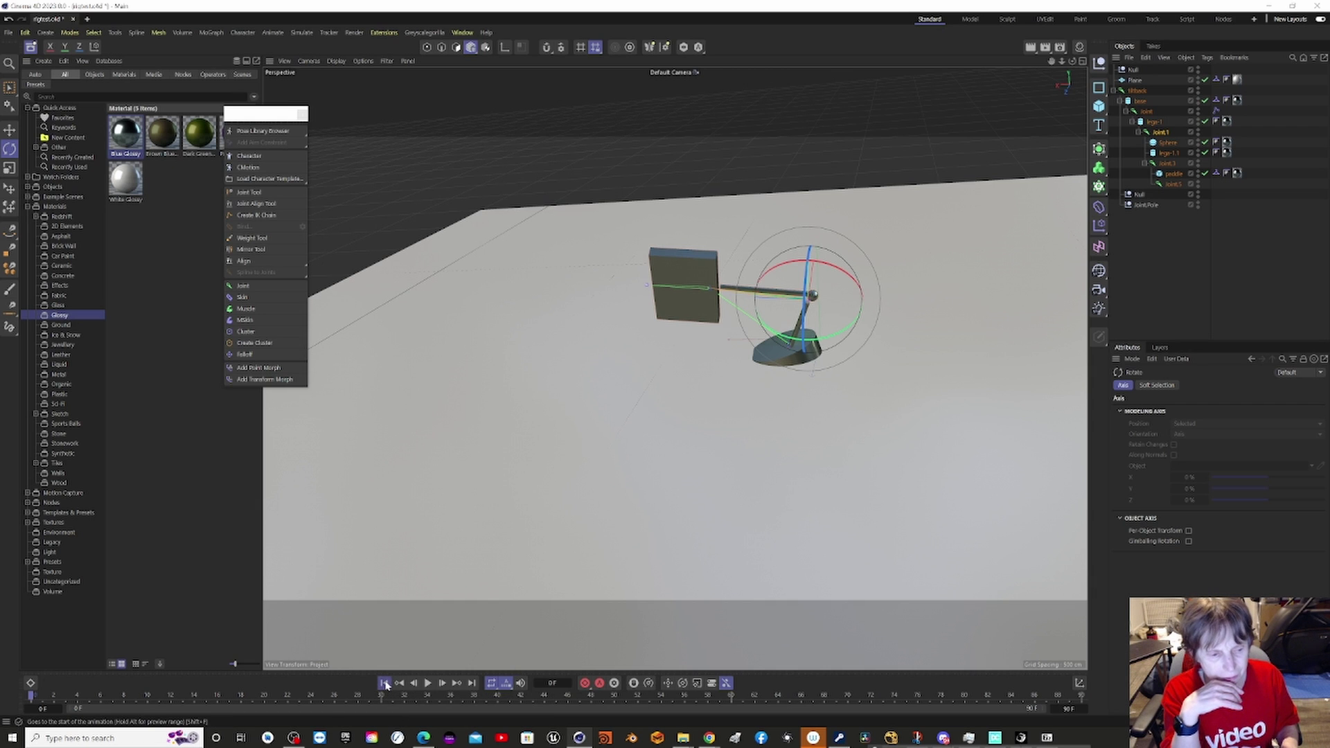
left_click(429, 684)
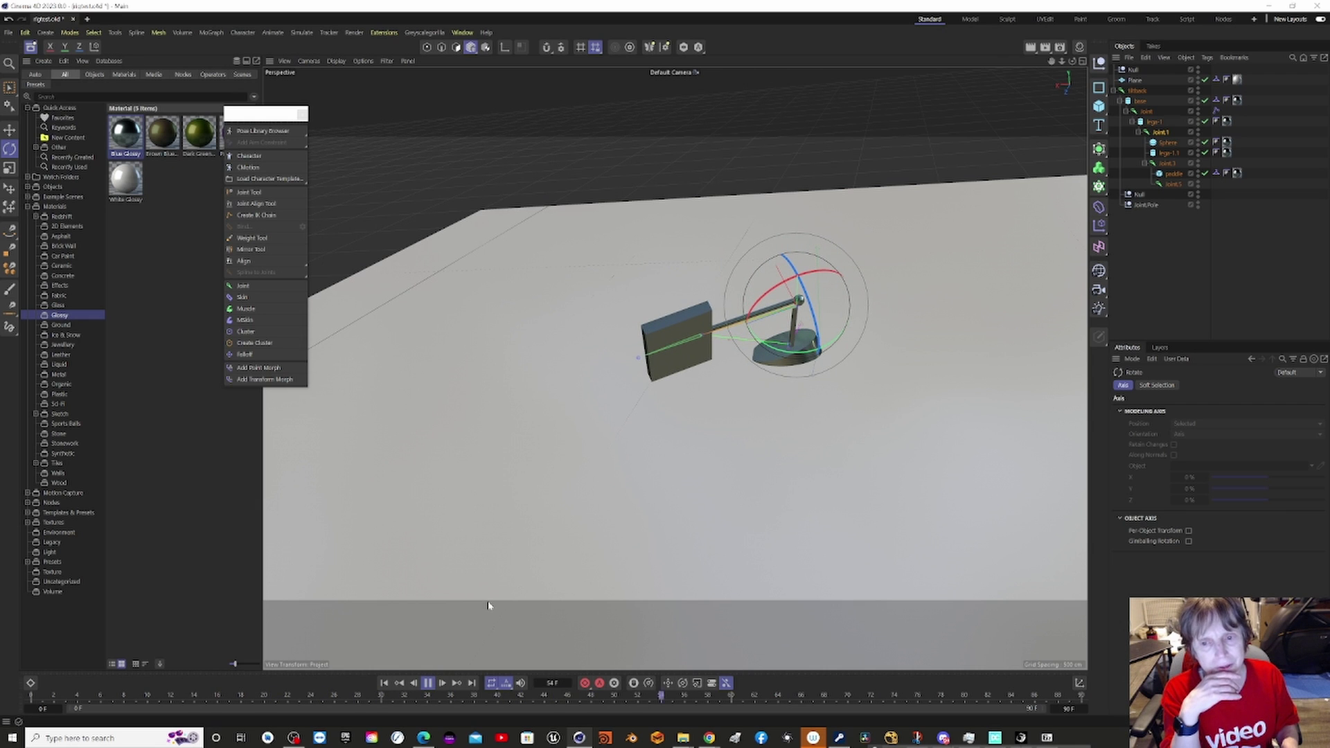
left_click(427, 683)
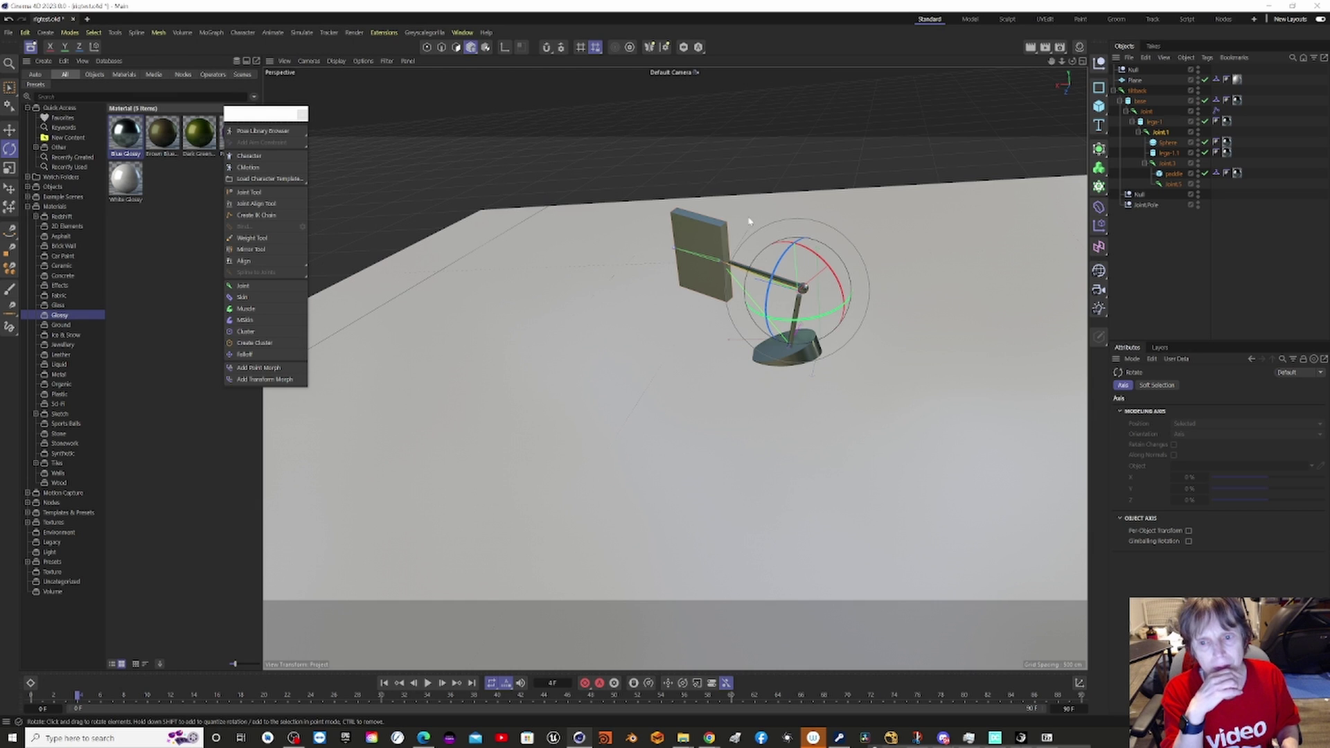
left_click(792, 357)
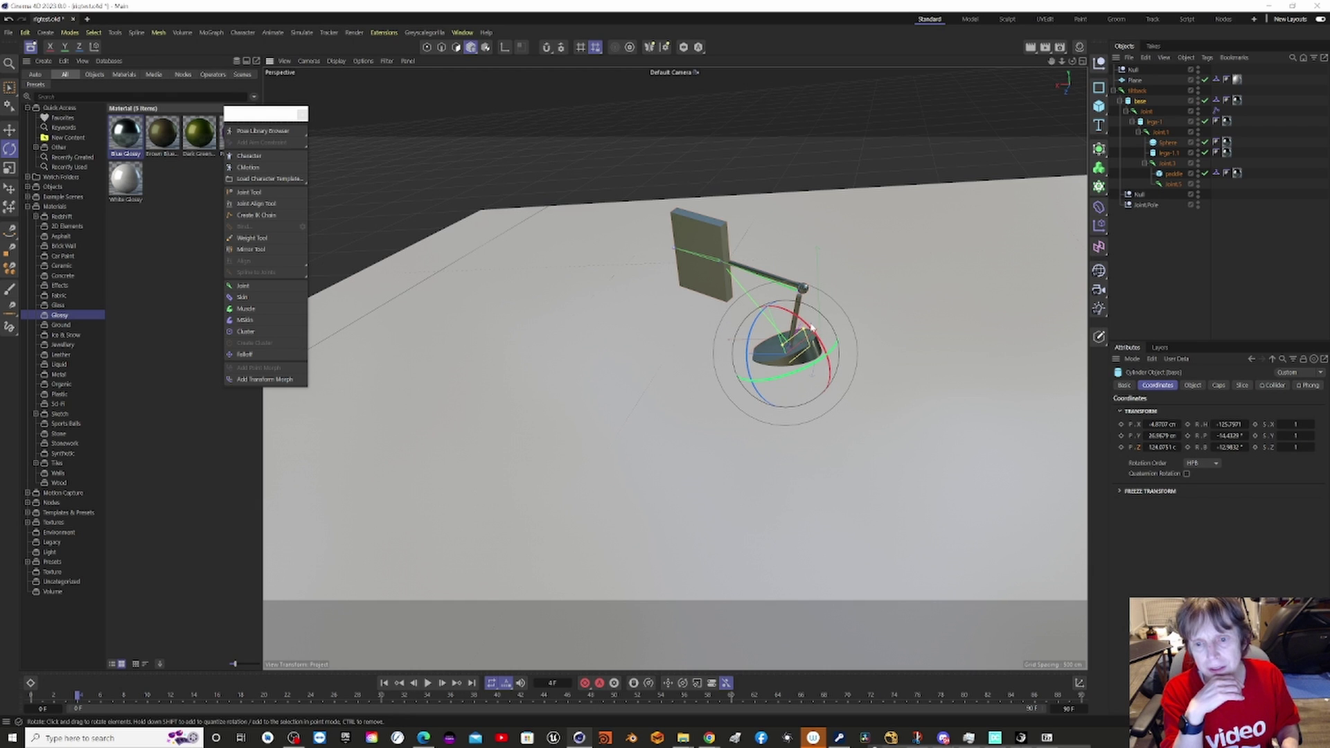
Step: Set the base cylinder's R.H, R.P and R.B rotation values to 0°
left_click_drag(804, 310, 855, 325)
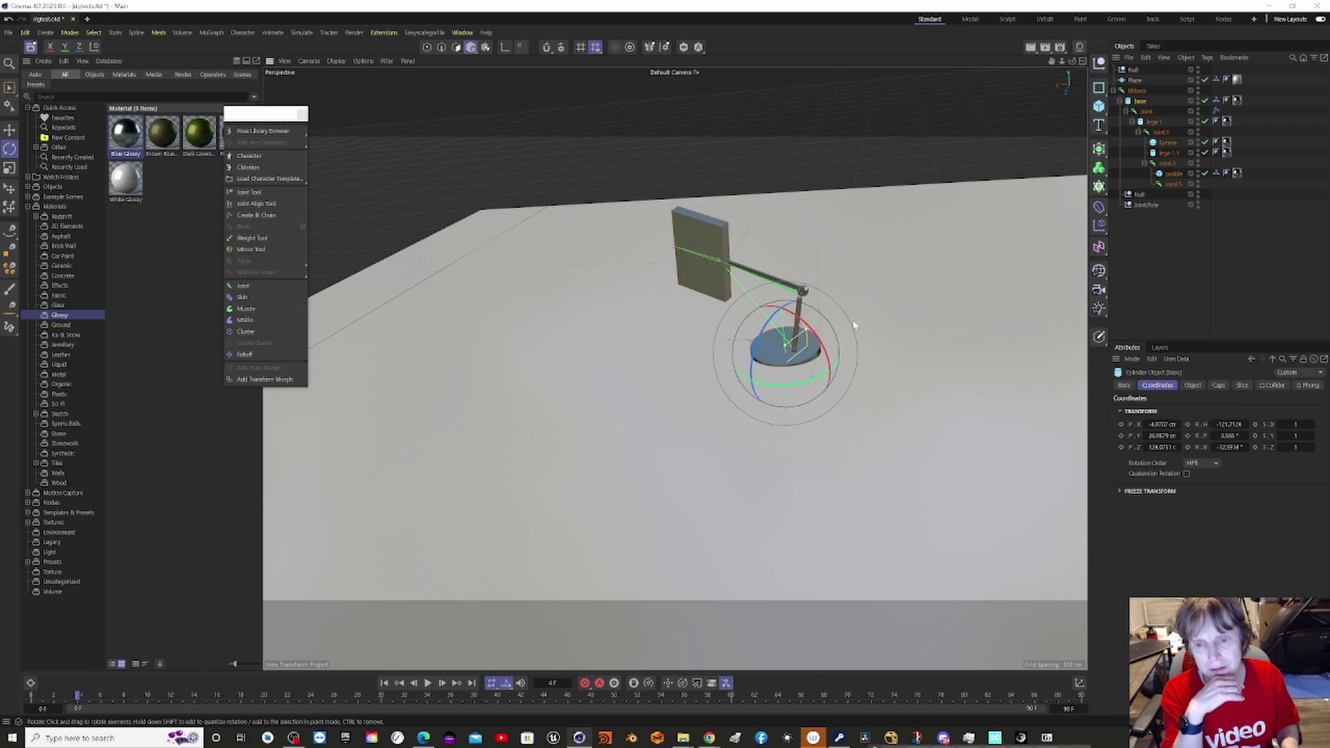
left_click(1218, 424)
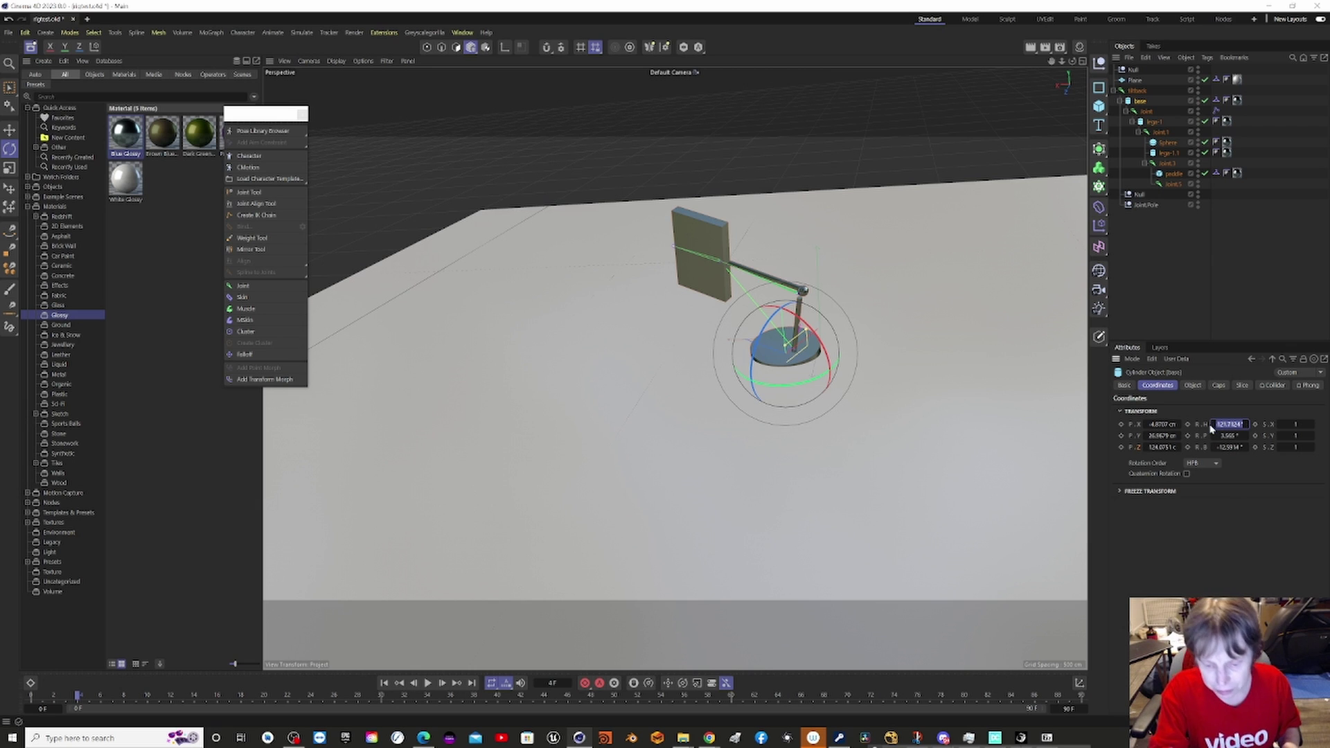
type("0")
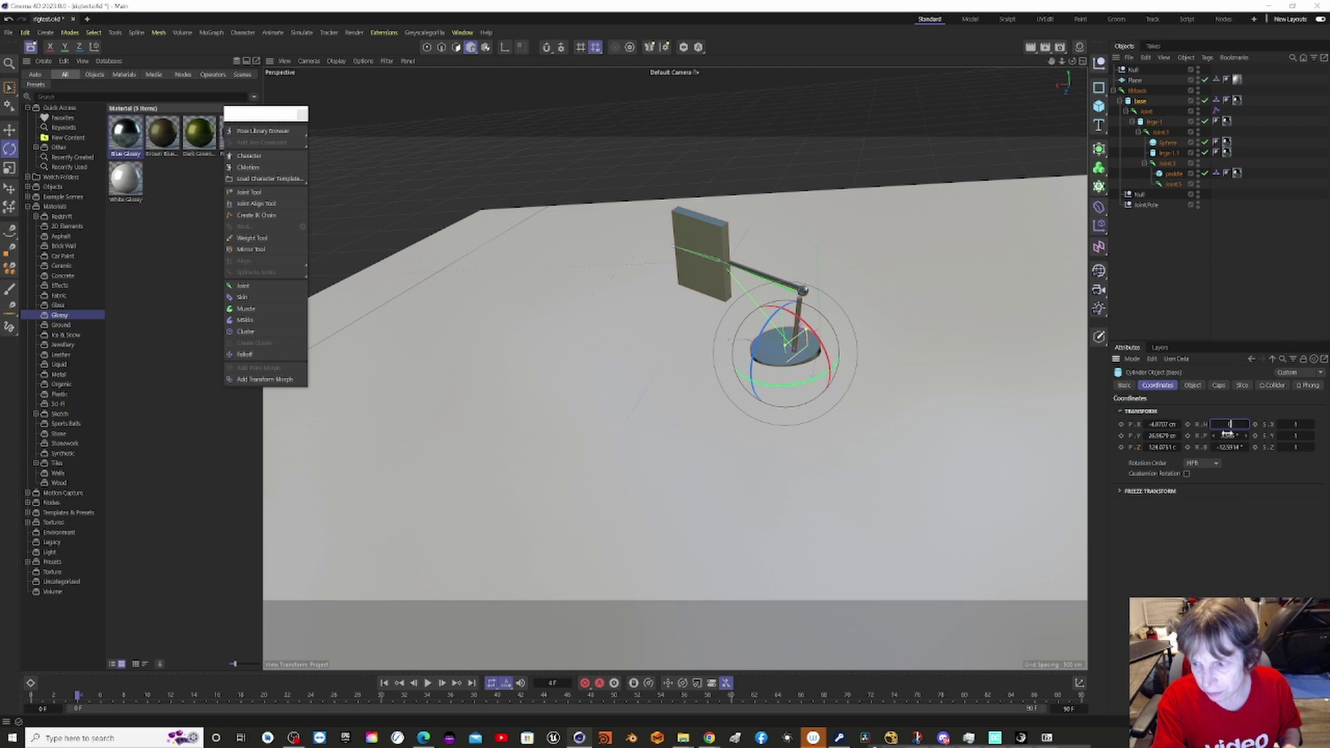
key("Return")
key("0")
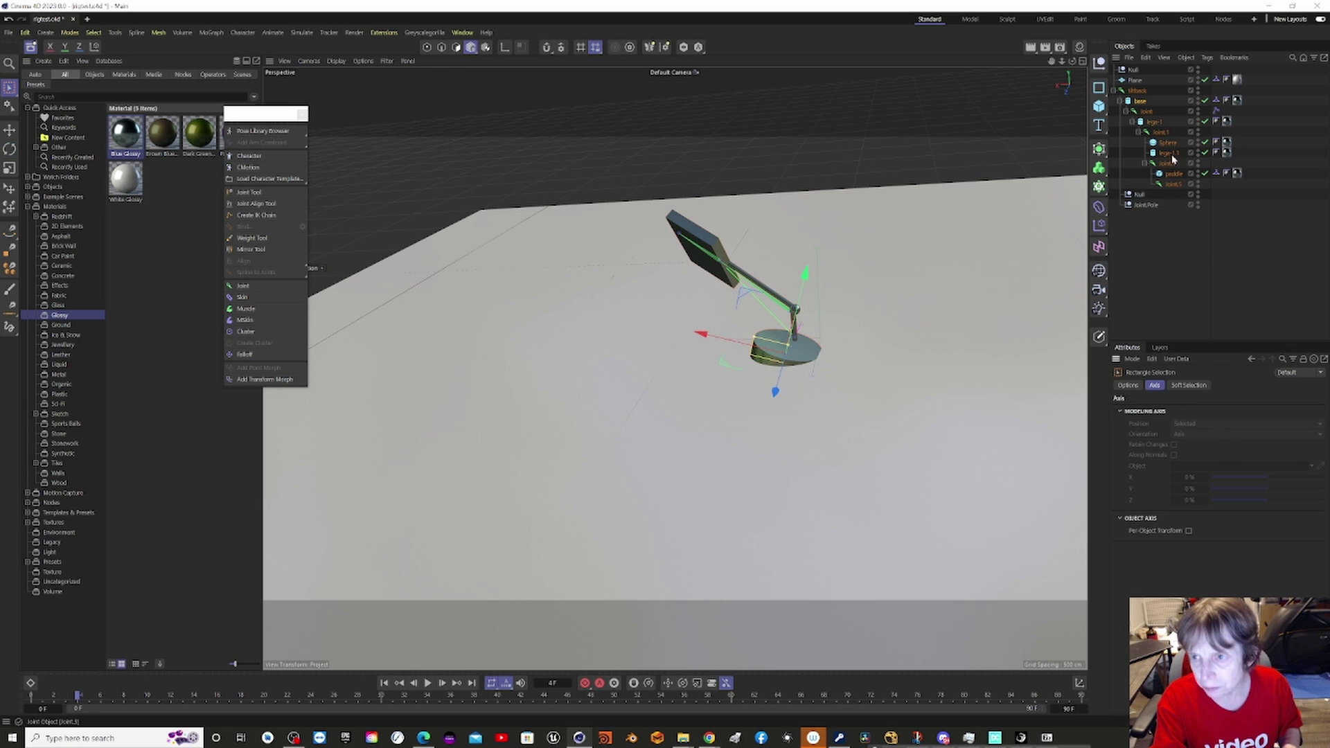
left_click(1139, 101)
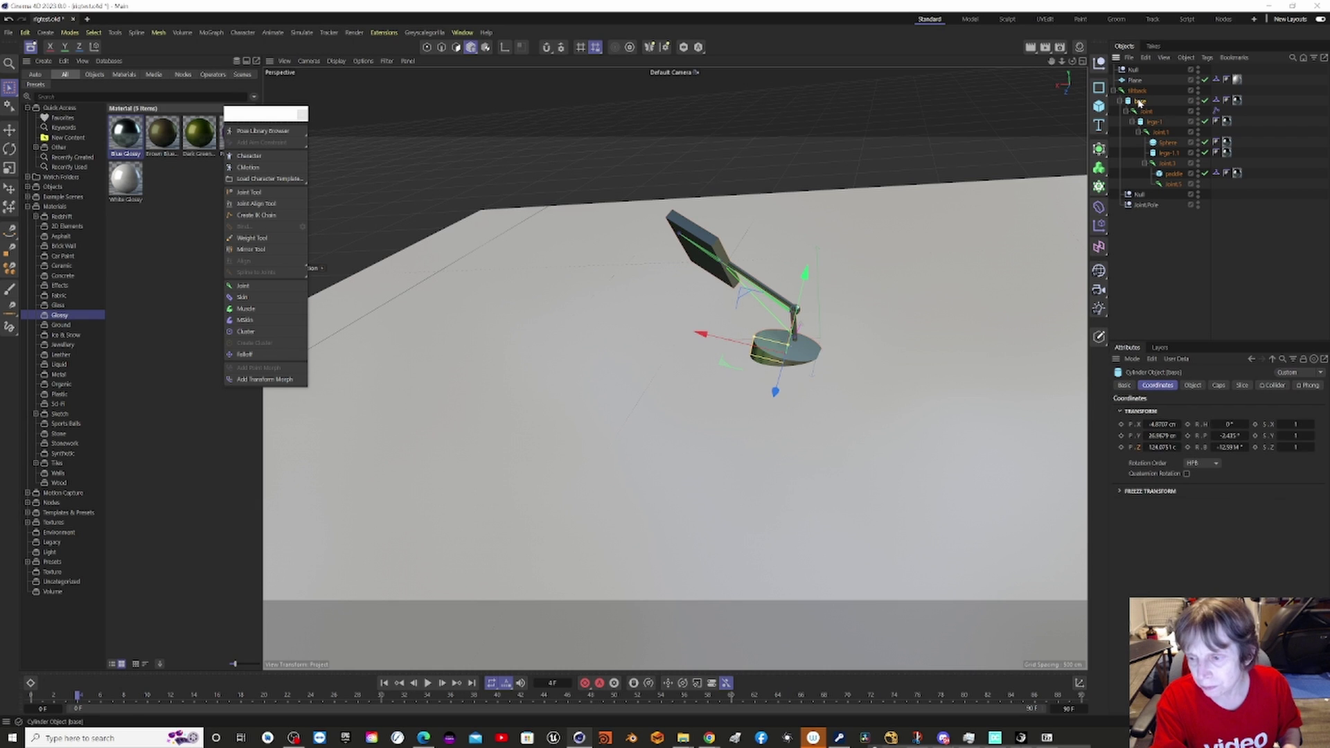
double_click(1228, 435)
type("0")
double_click(1231, 447)
type("0")
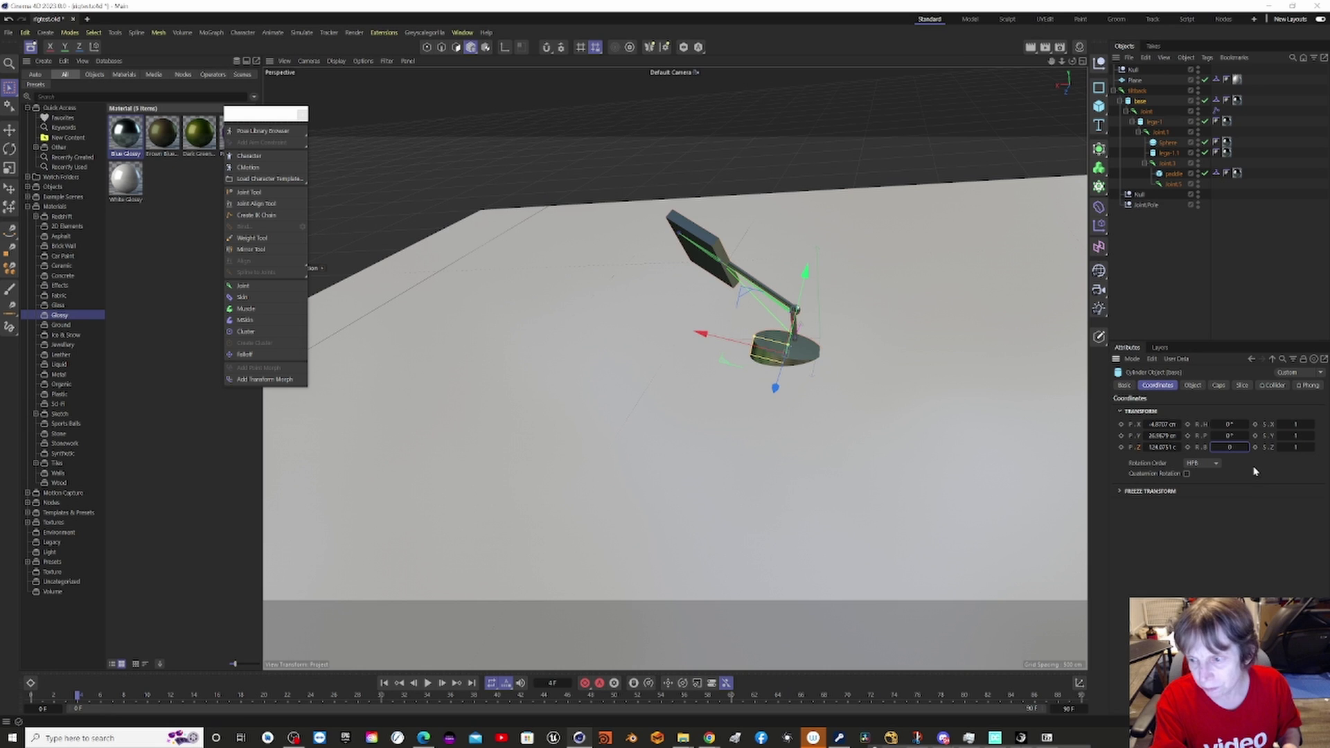
key("Return")
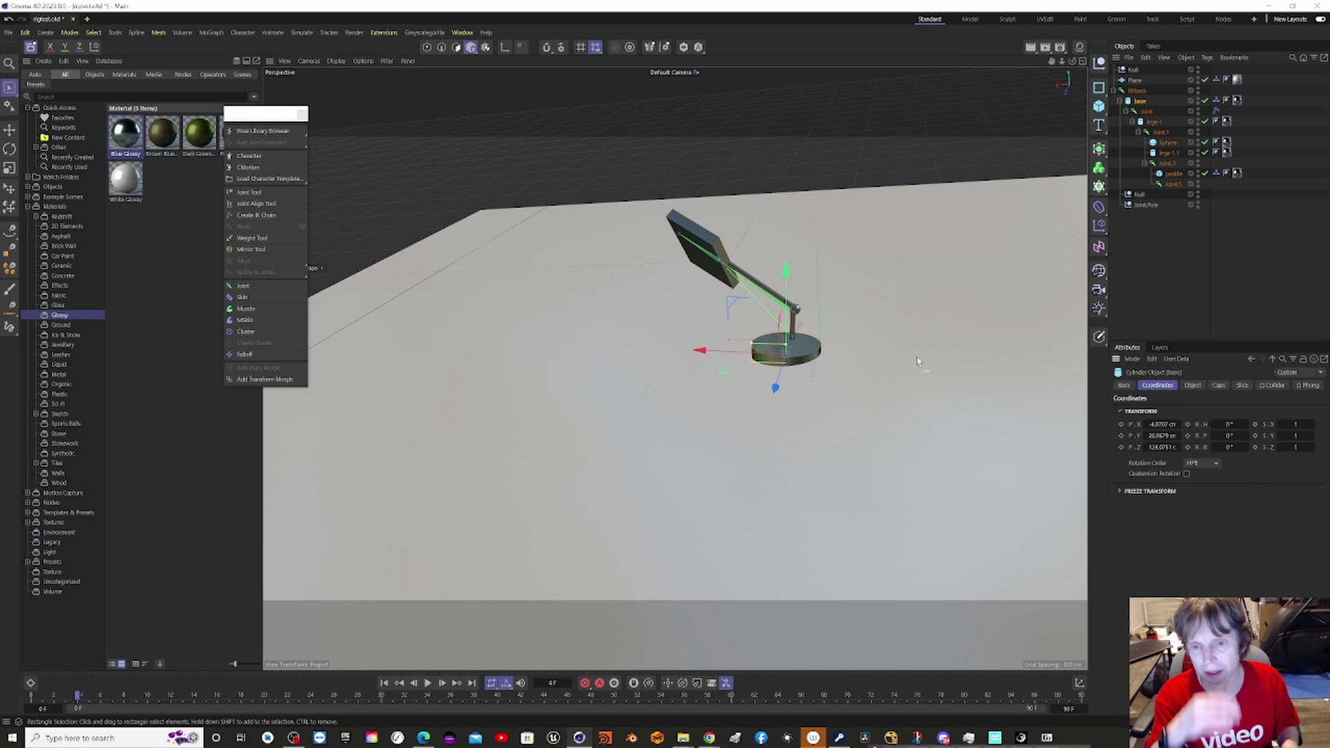
Step: Raise the base slightly along Y and move the goal null along Z
left_click_drag(790, 277, 786, 256)
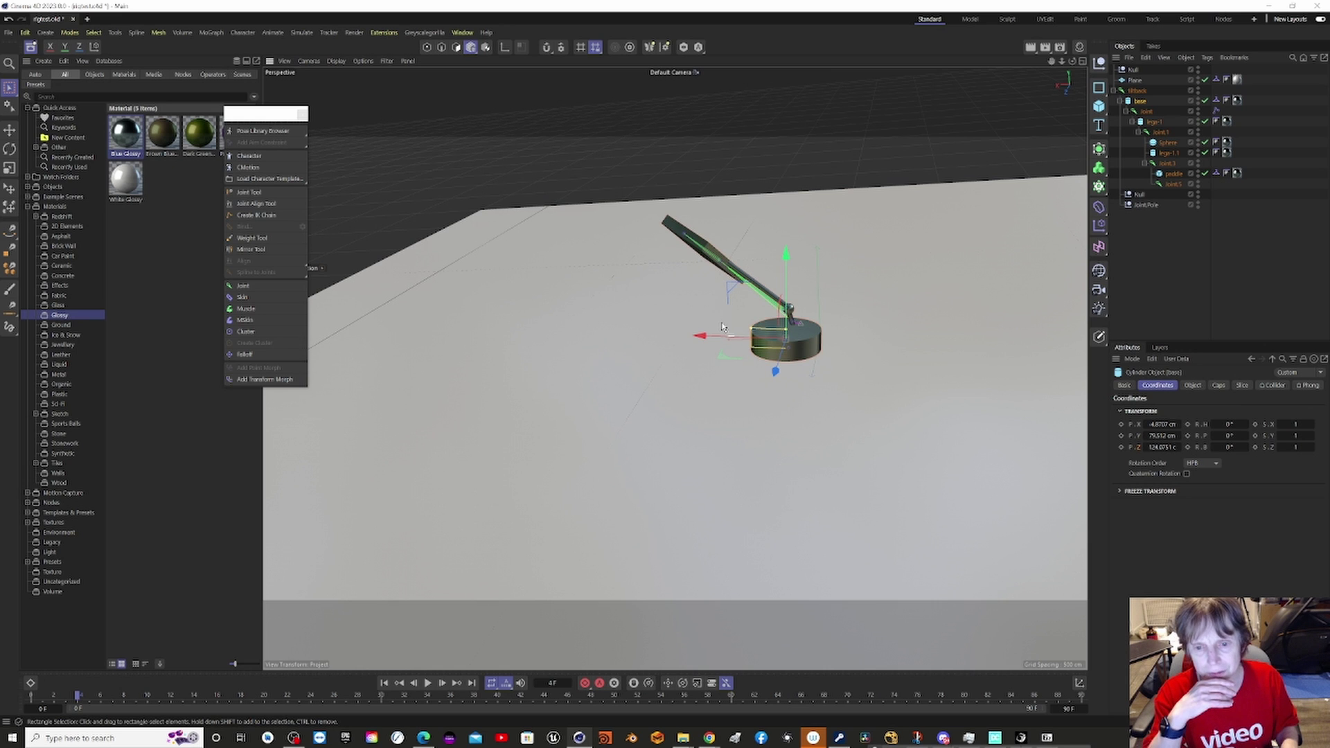
left_click(1134, 71)
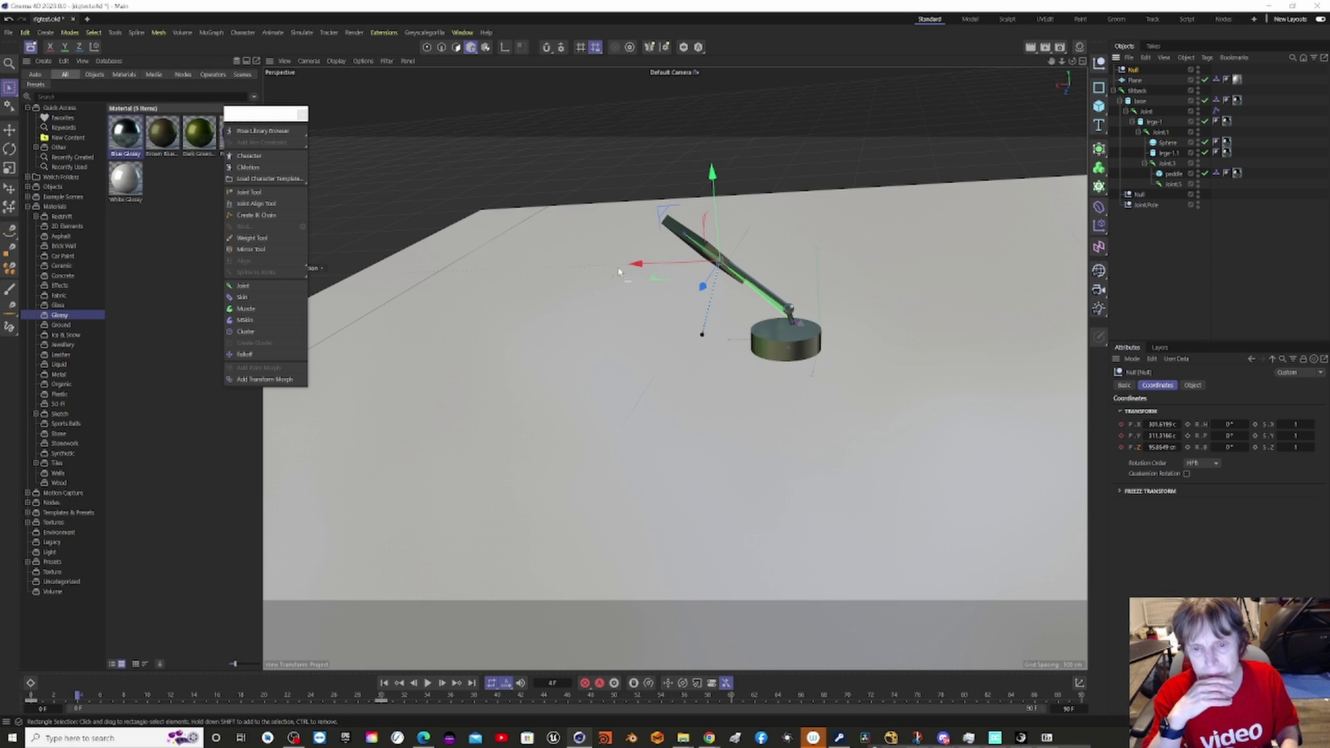
left_click_drag(703, 289, 788, 259)
Step: Pull the goal null back along Z, checking the arm from other angles
left_click_drag(764, 455, 708, 193, "alt")
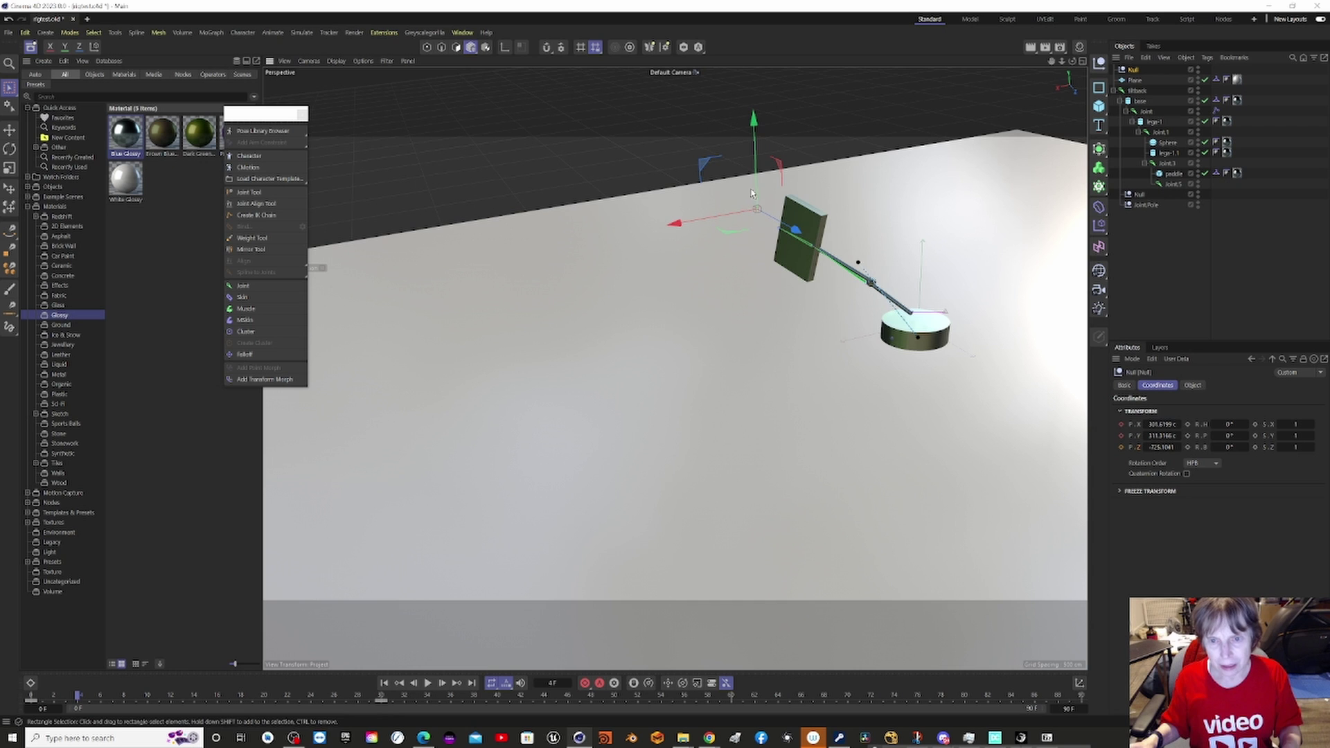
left_click_drag(797, 233, 975, 342)
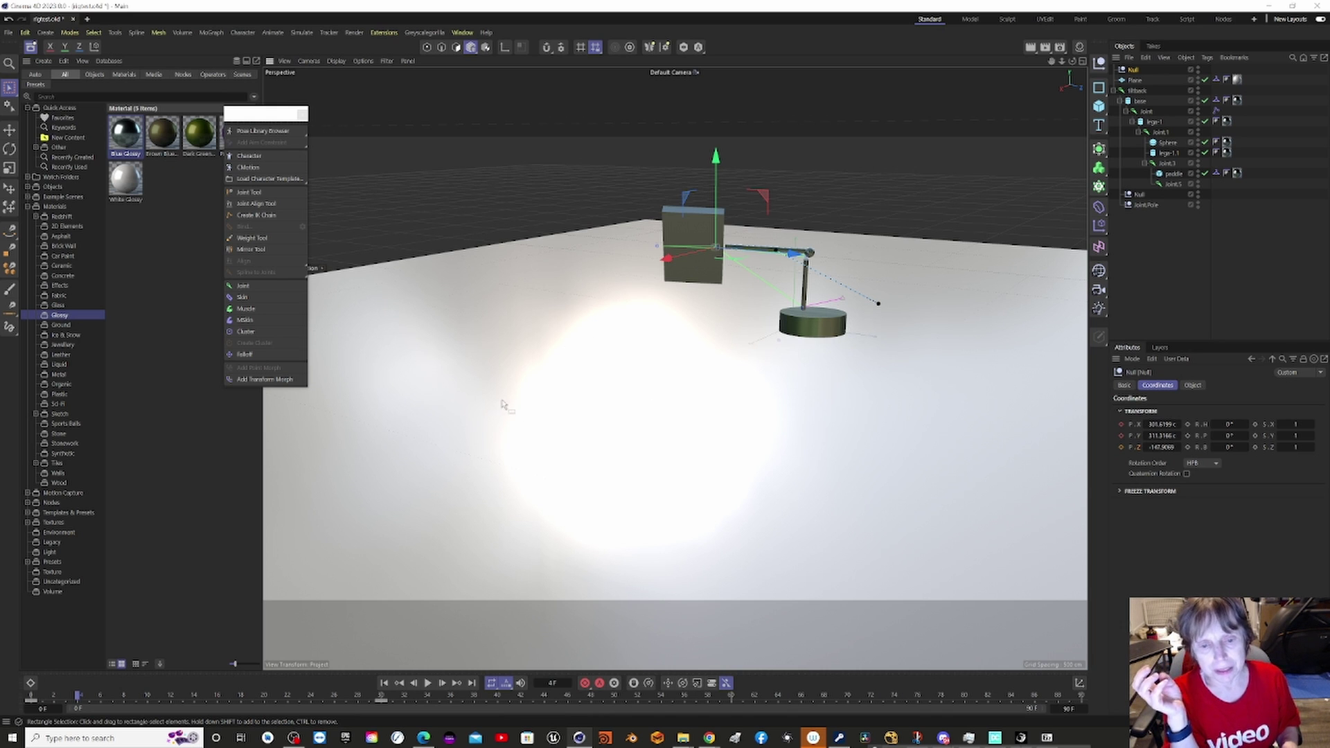
left_click_drag(478, 446, 546, 466, "alt")
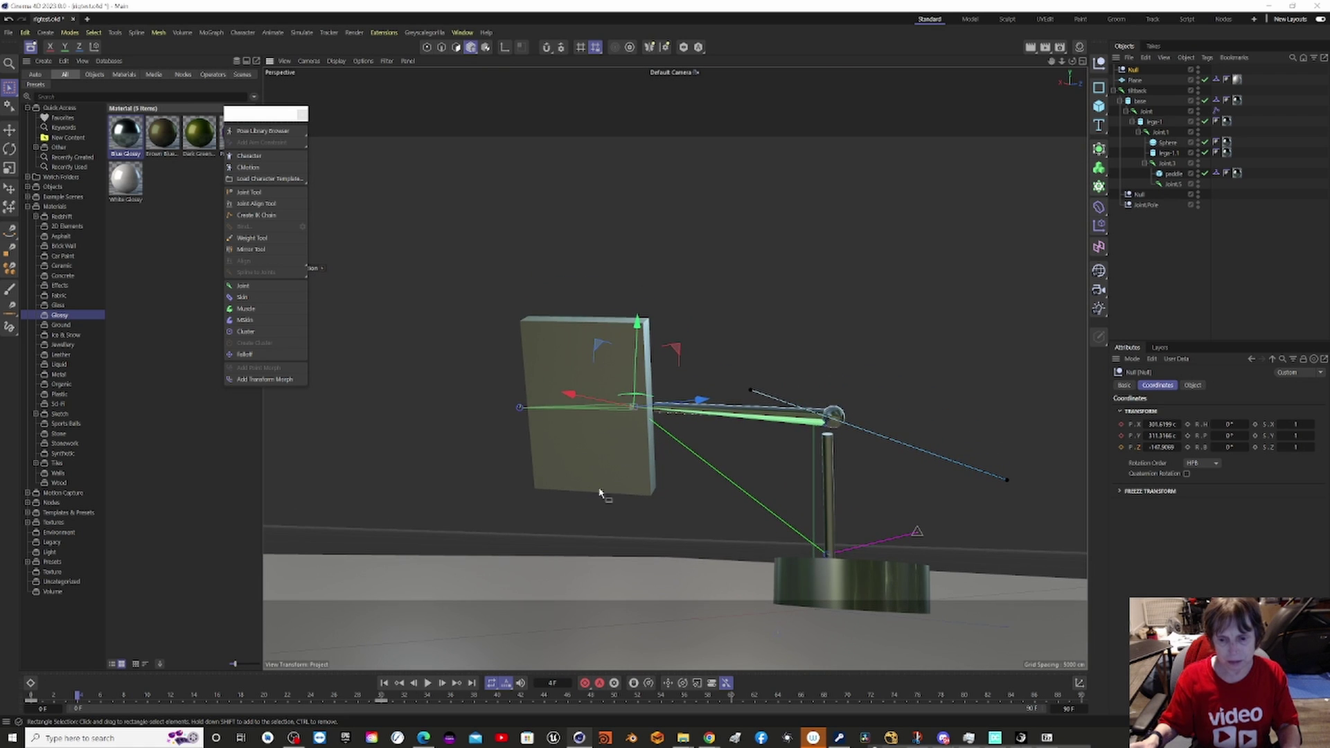
Step: Select Joint.1 and show its Object properties, including its bone length of about 300.88 cm
left_click(813, 428)
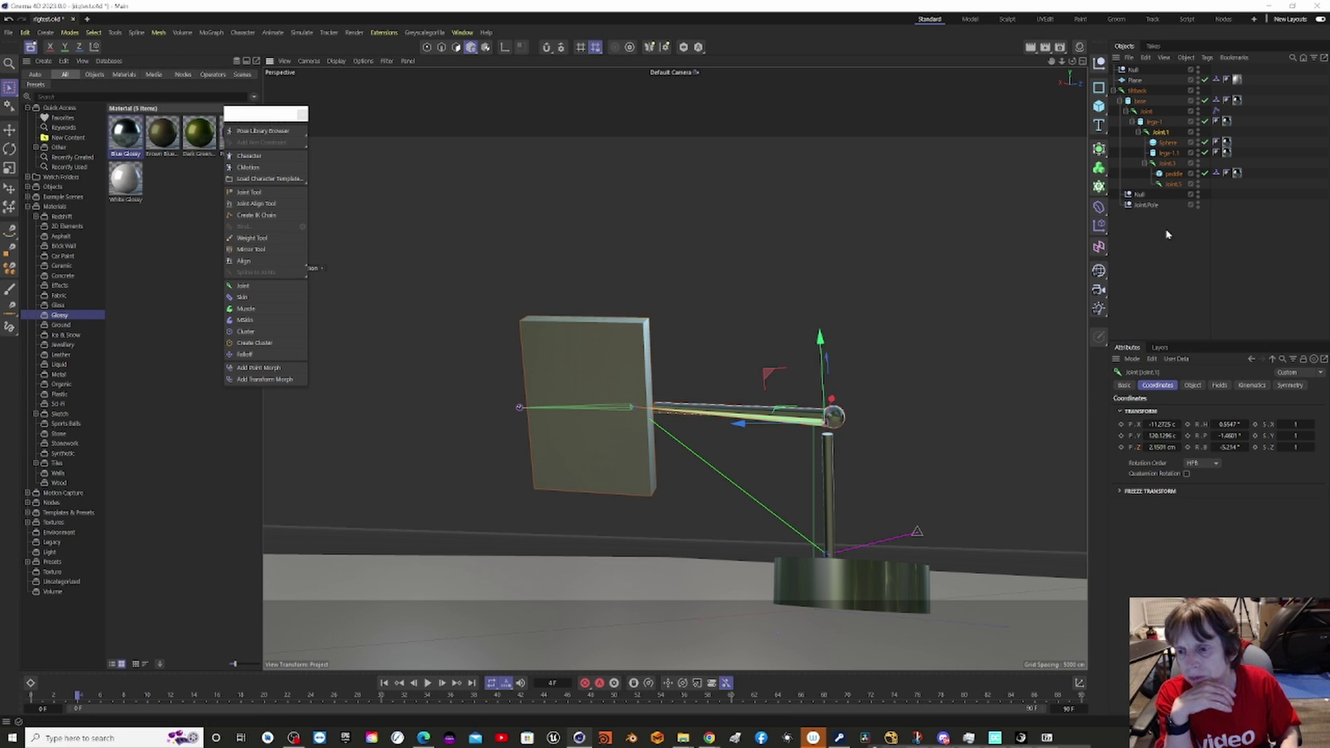
left_click(1194, 387)
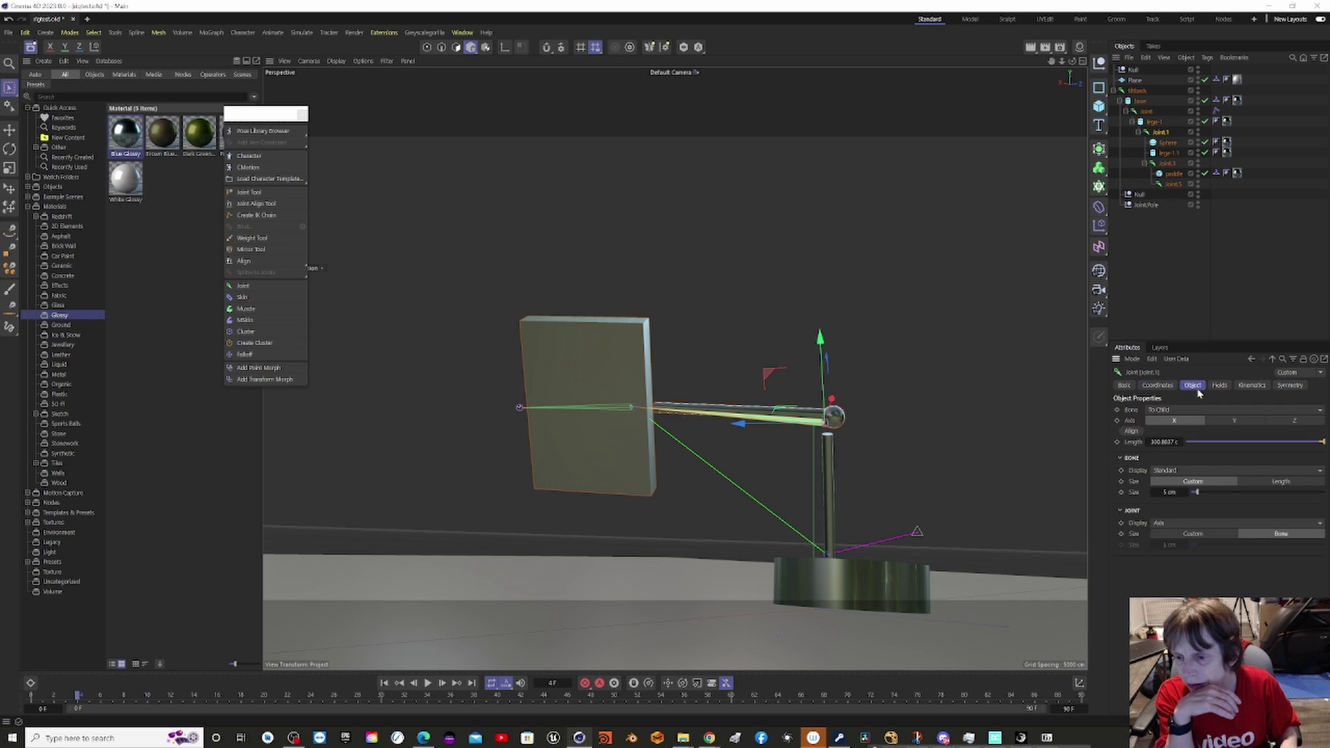